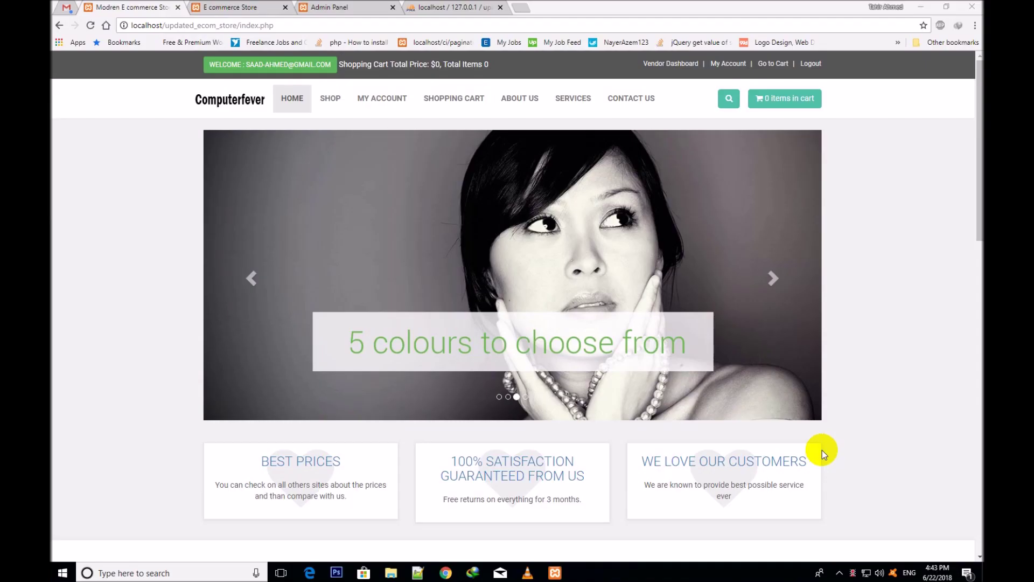
- Examine the latest products on the store's home page, highlighting the Apple iMac's rating and price range
click(809, 410)
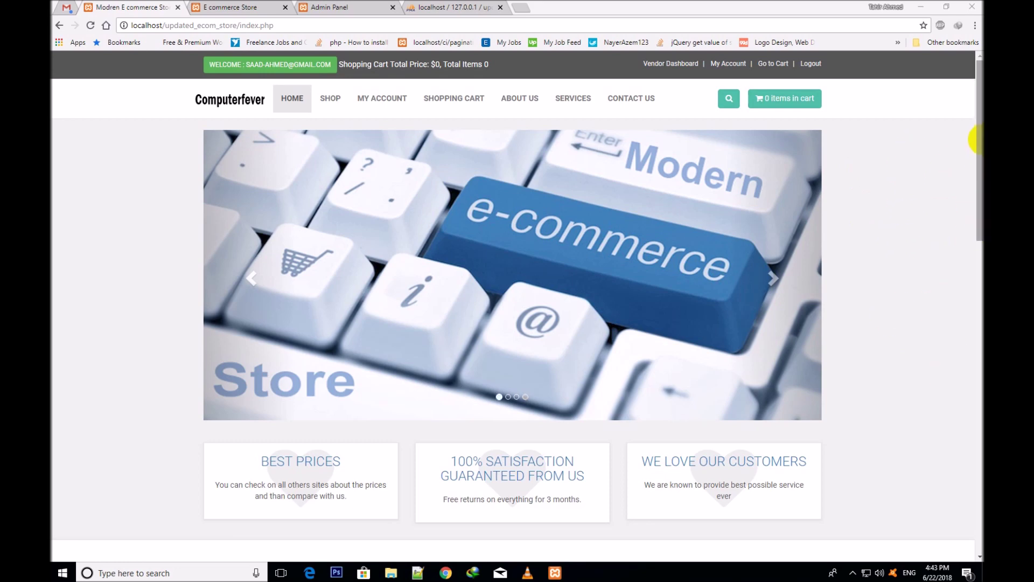
drag(978, 141, 977, 299)
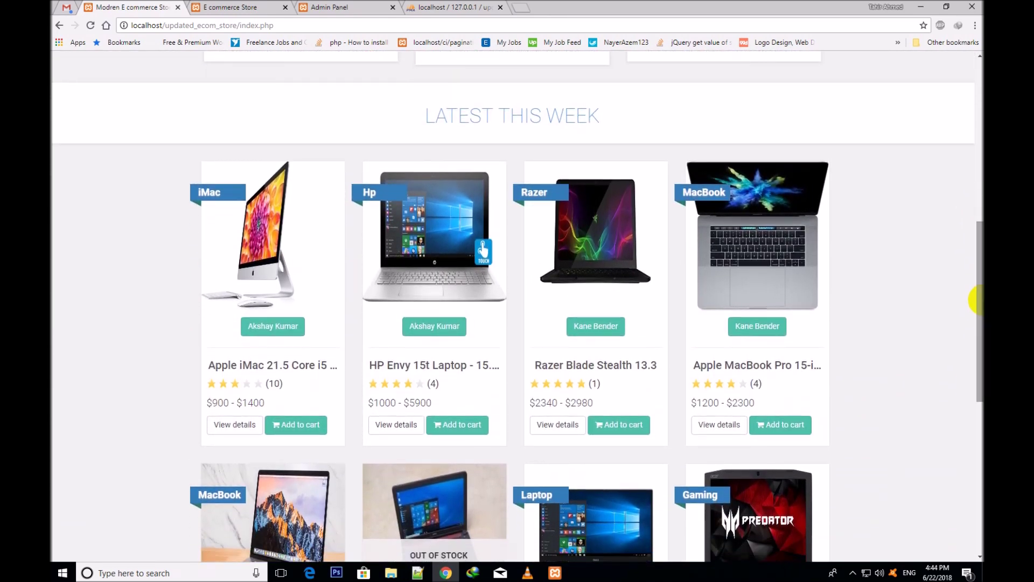
scroll(971, 231, down, 1)
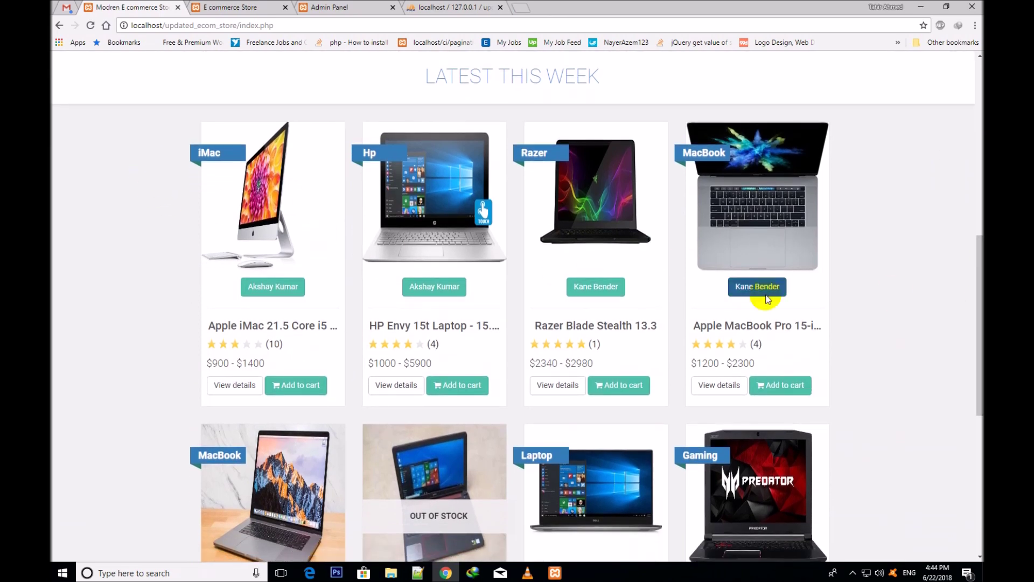
scroll(767, 298, down, 2)
click(207, 269)
drag(207, 269, 280, 271)
click(220, 290)
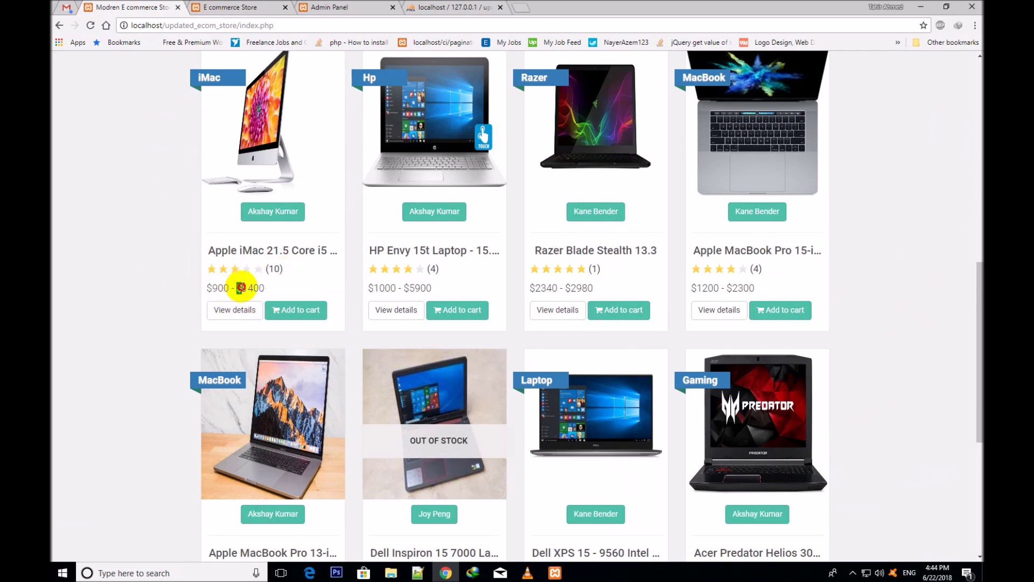
click(280, 293)
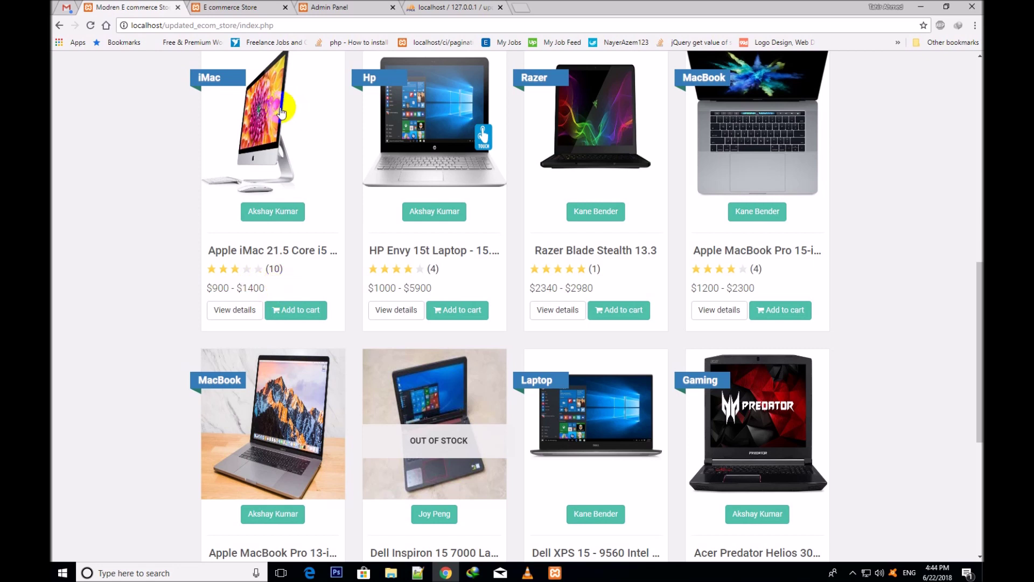
double_click(218, 287)
drag(214, 288, 207, 288)
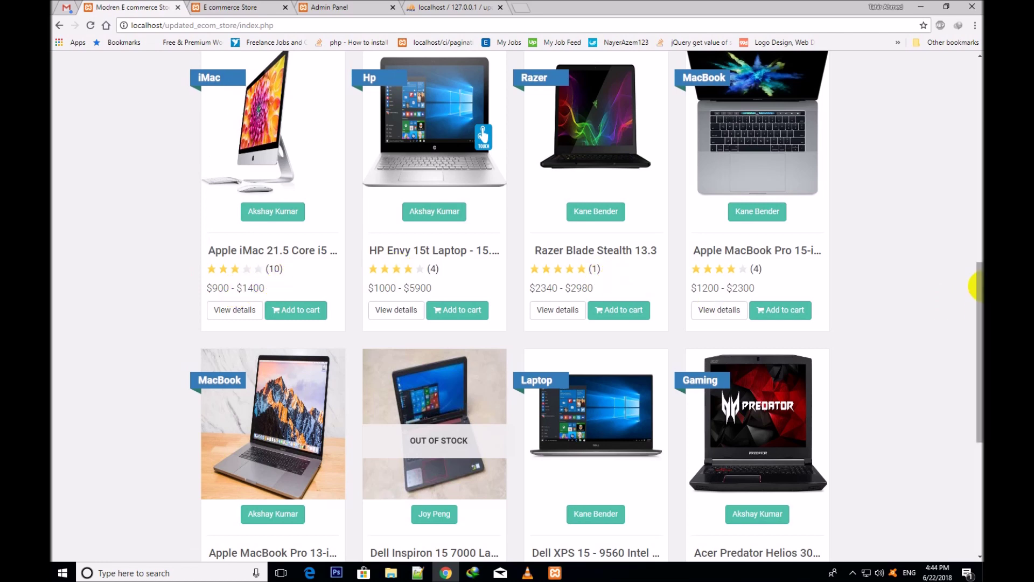
- Look over the remaining home page products and highlight the HP Envy laptop's price range
scroll(973, 288, down, 4)
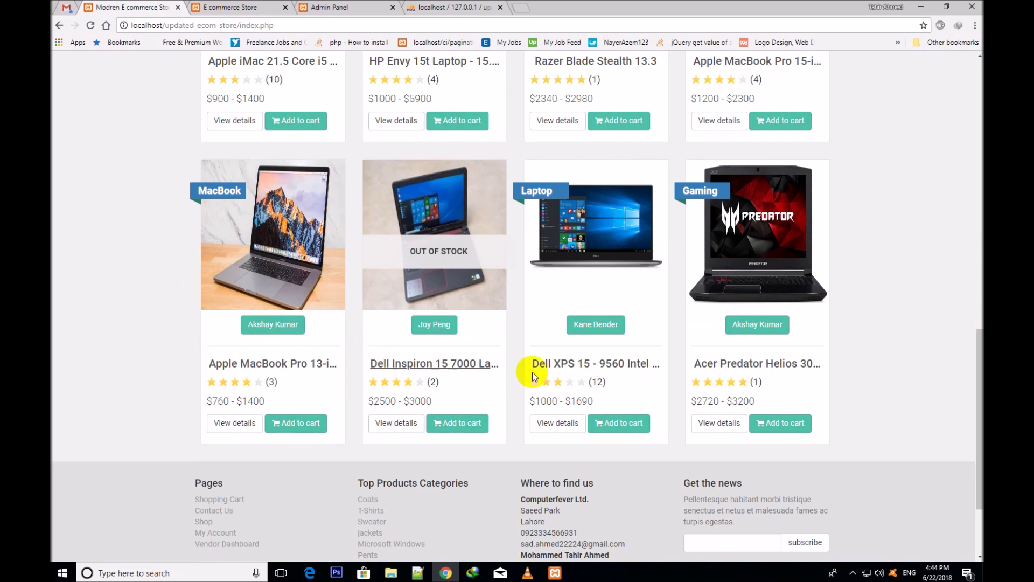
scroll(974, 299, up, 4)
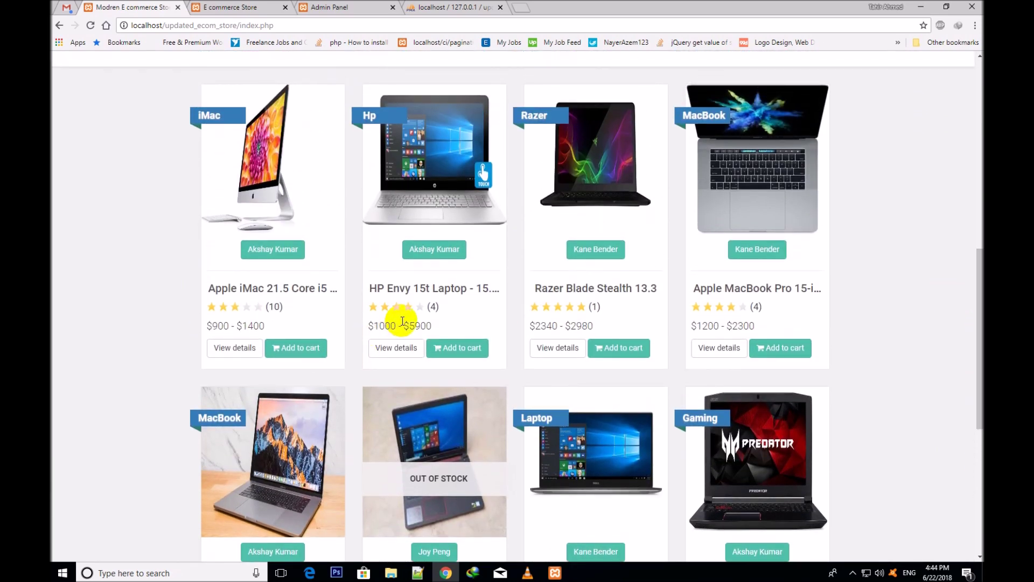
drag(368, 327, 434, 328)
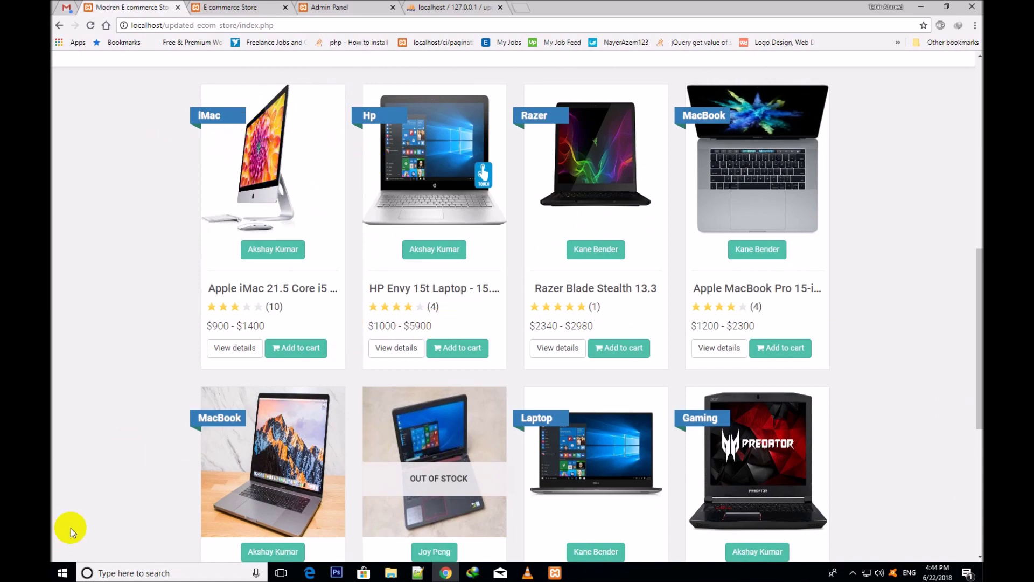
drag(979, 294, 977, 91)
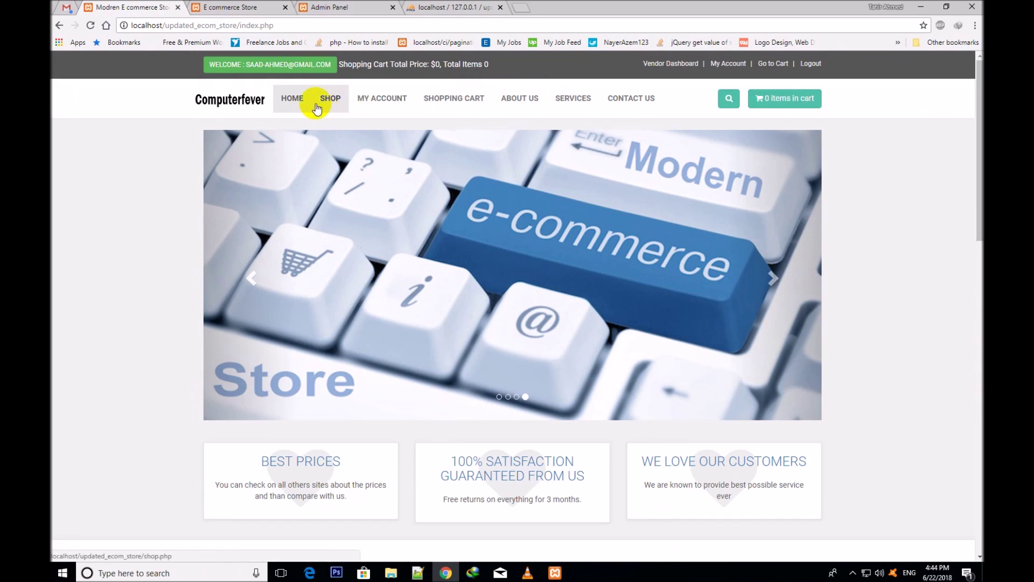
- Open the Shop page and look through its product listing and filters
click(331, 99)
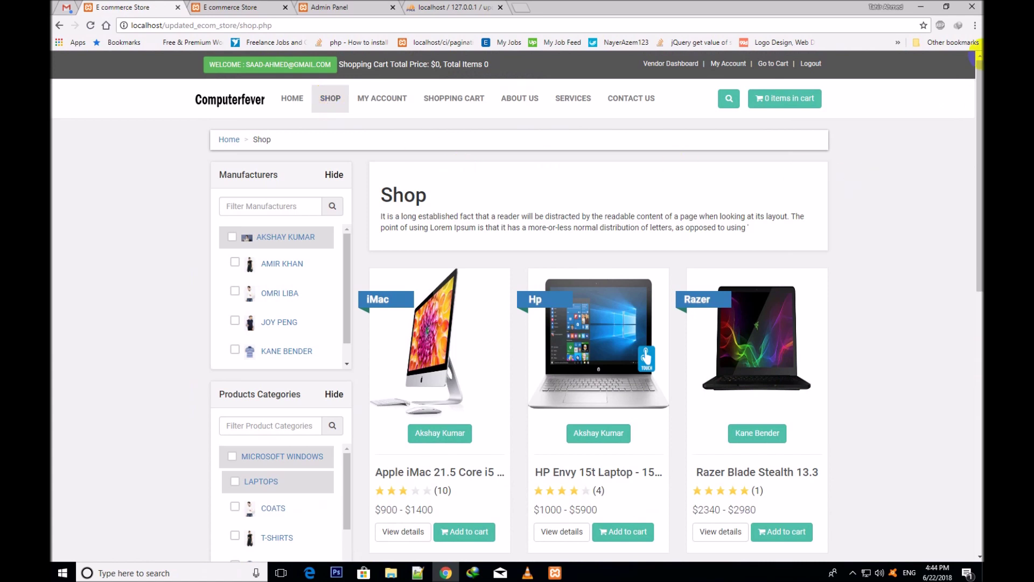
scroll(978, 120, down, 1)
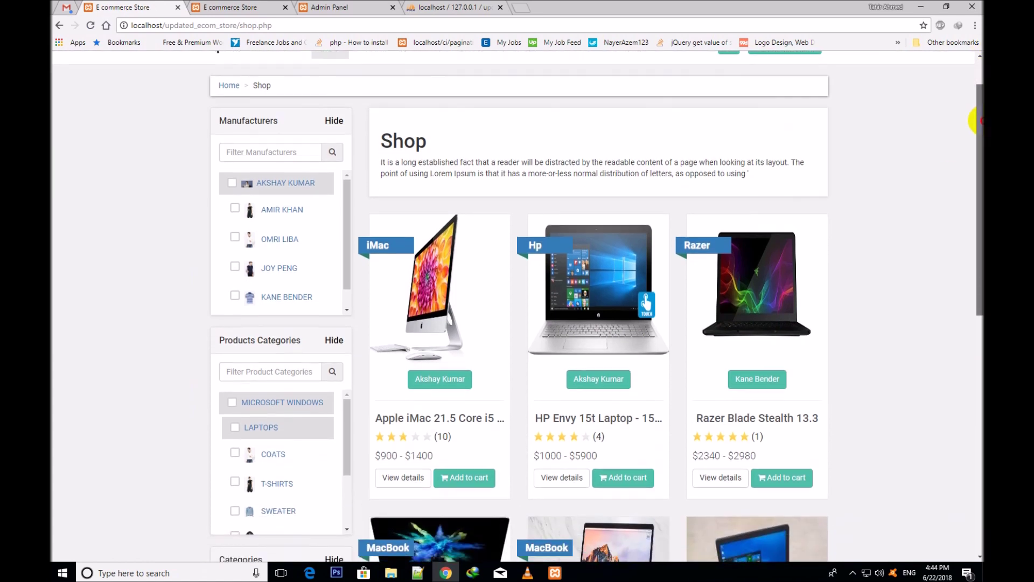
scroll(977, 120, down, 1)
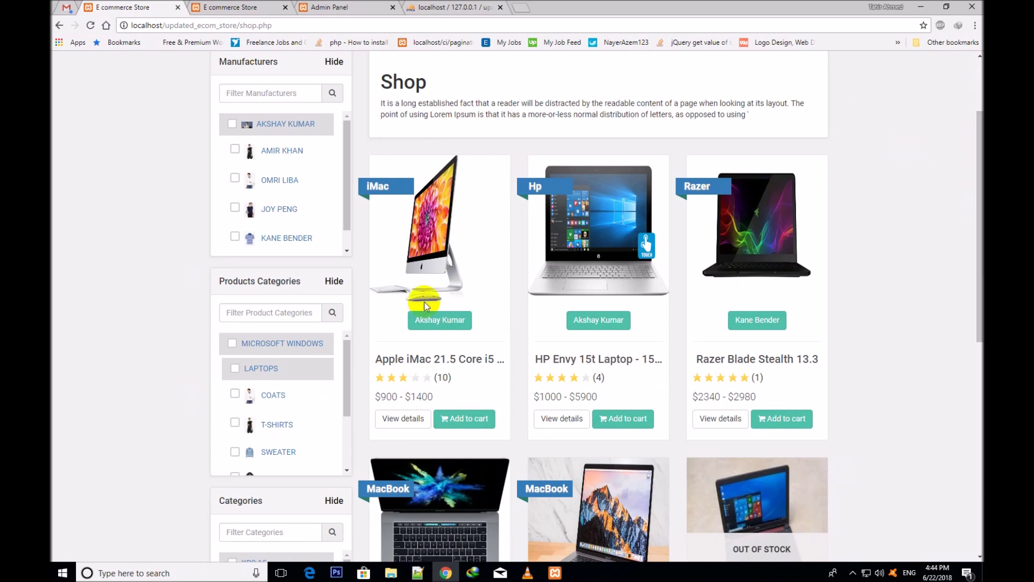
scroll(969, 196, down, 5)
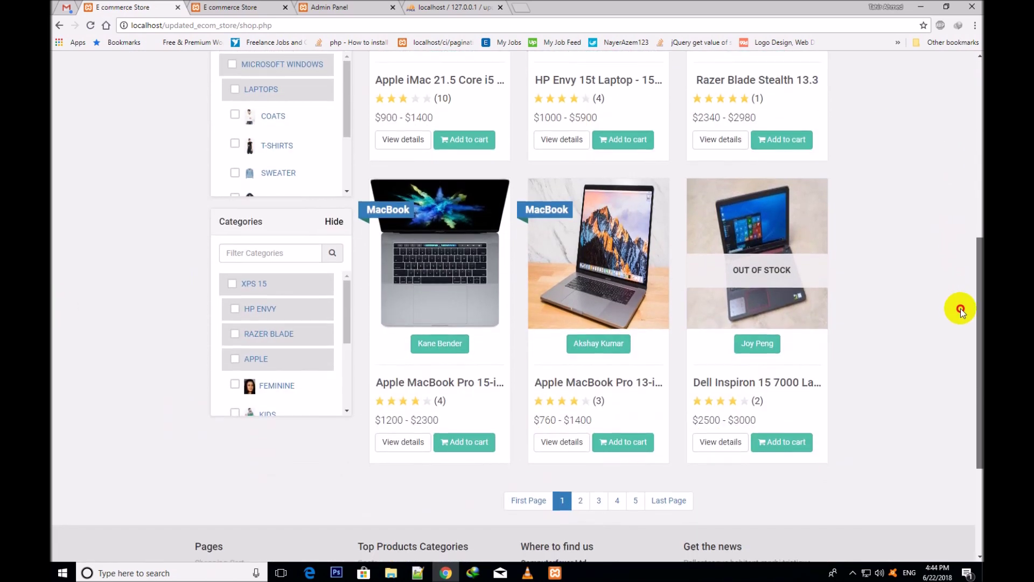
drag(979, 329, 980, 202)
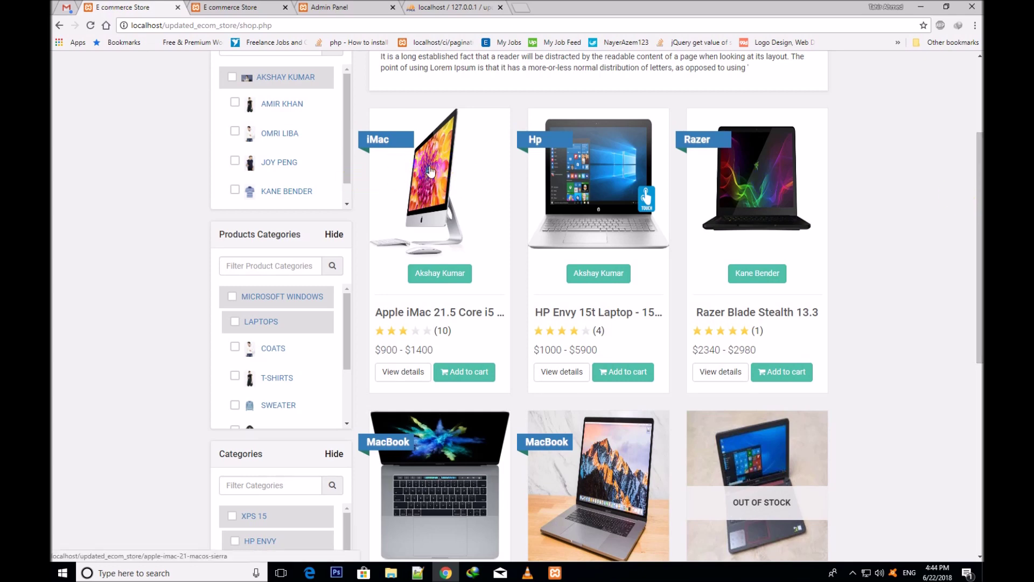
- Open the Apple iMac 21.5 product page and highlight its title and the processor, memory and storage options
click(426, 186)
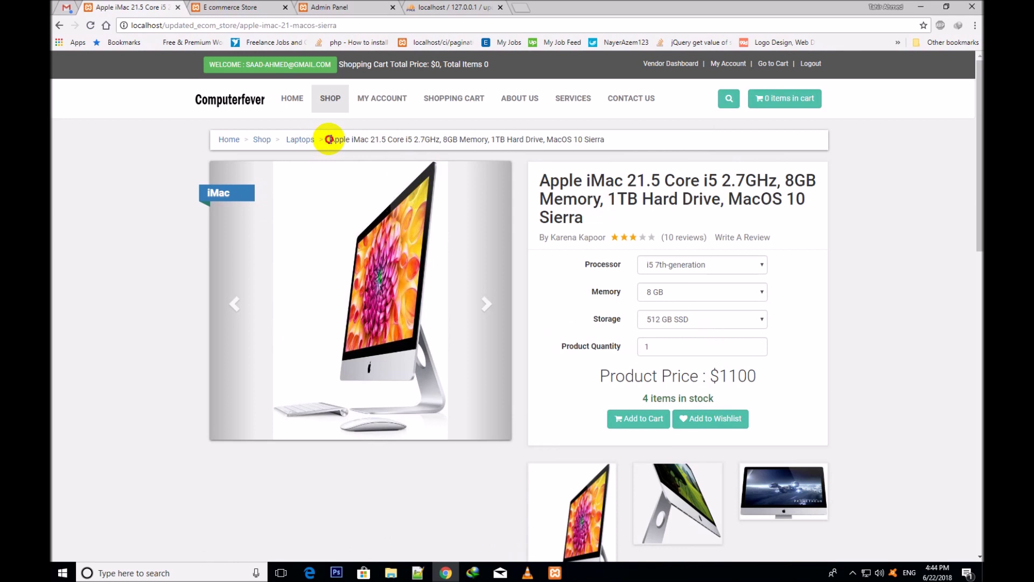
drag(328, 139, 634, 144)
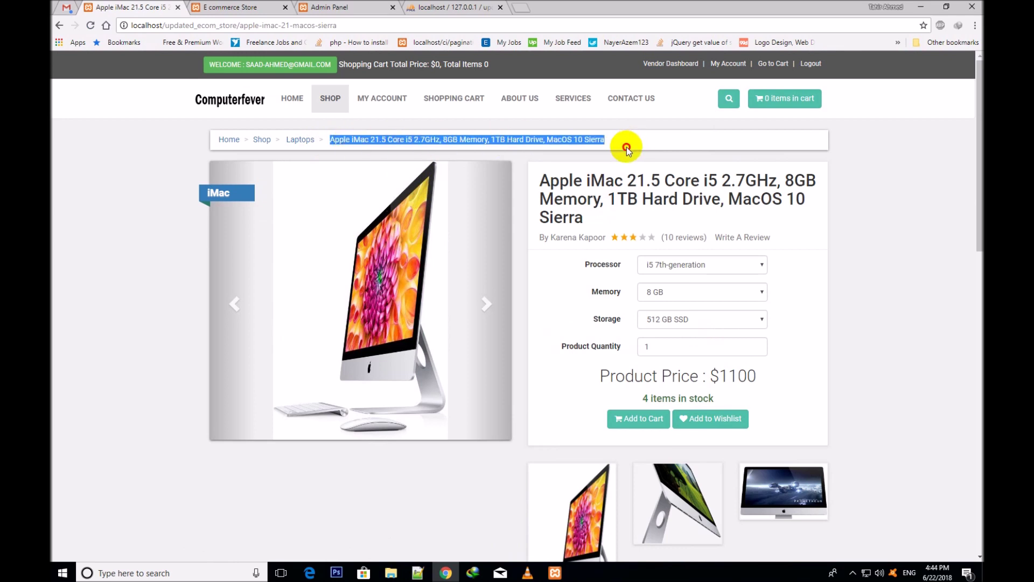
click(625, 148)
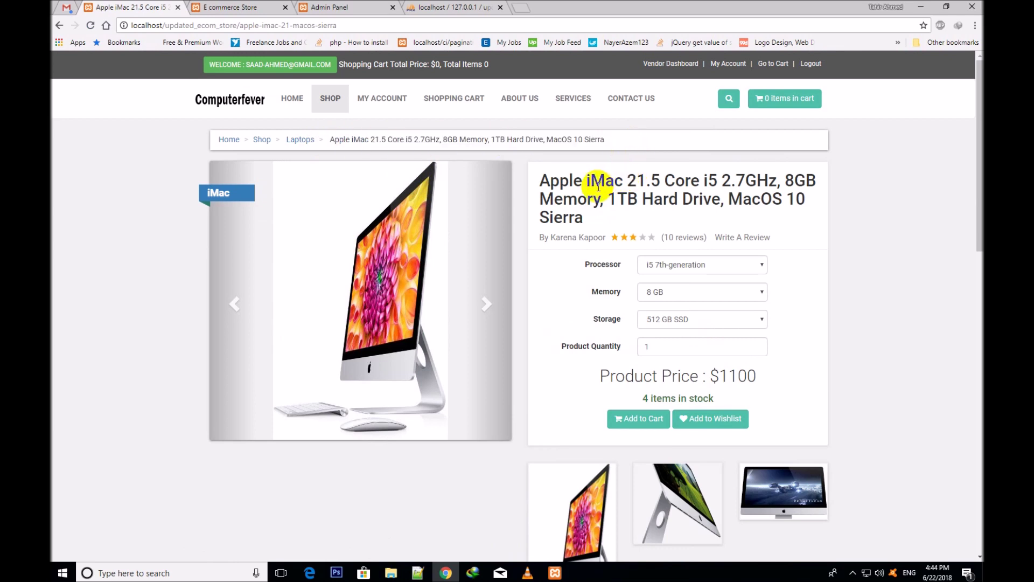
click(580, 253)
drag(582, 260, 624, 314)
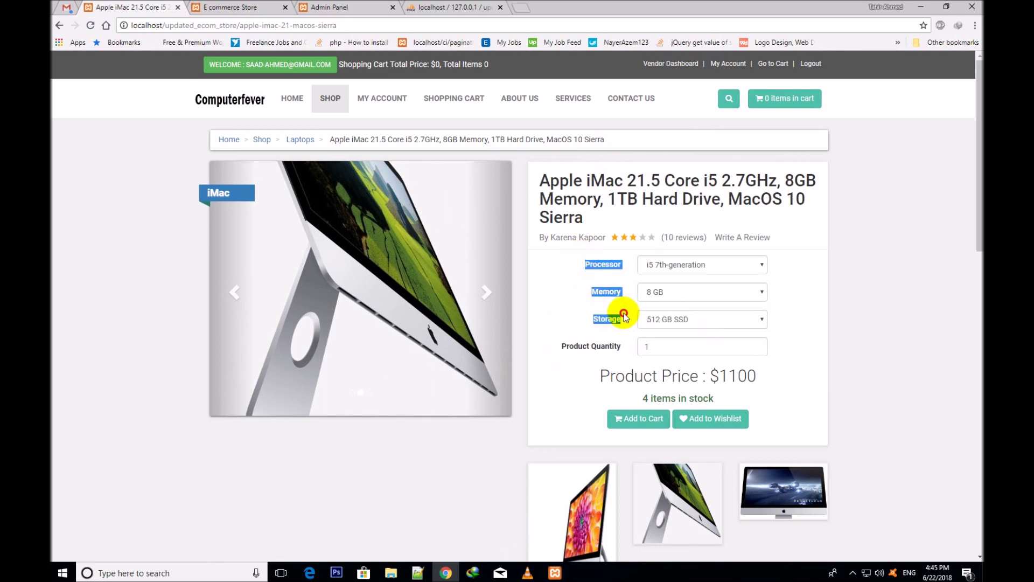
click(624, 320)
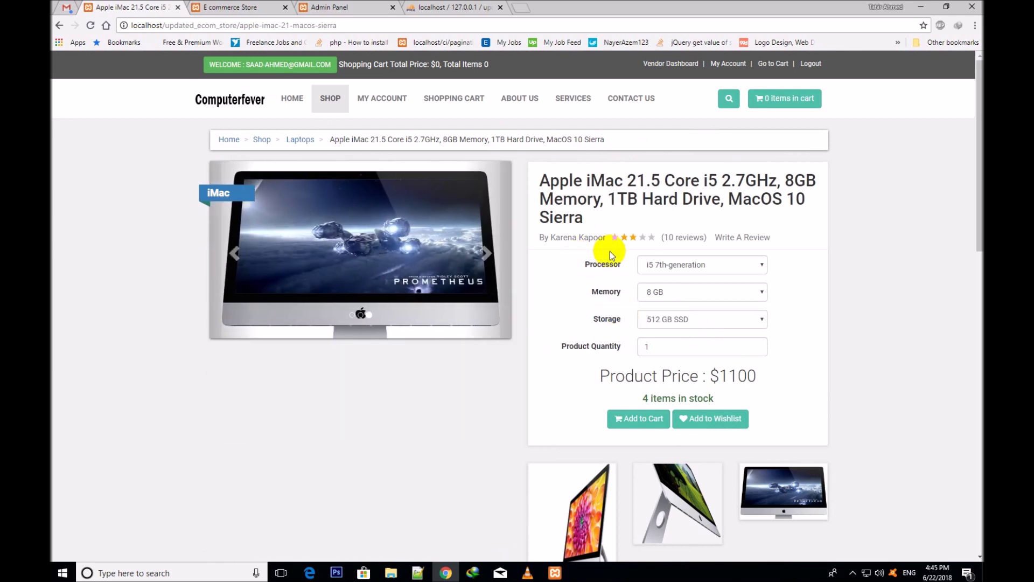
- Check which processor, memory and storage choices are available for the iMac's preselected configuration
click(657, 267)
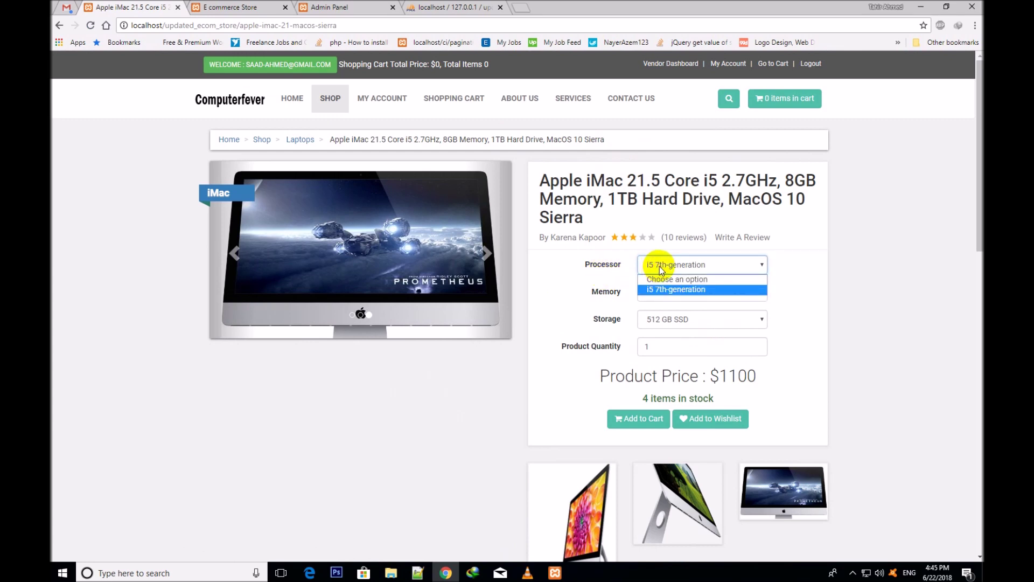
click(661, 269)
click(651, 290)
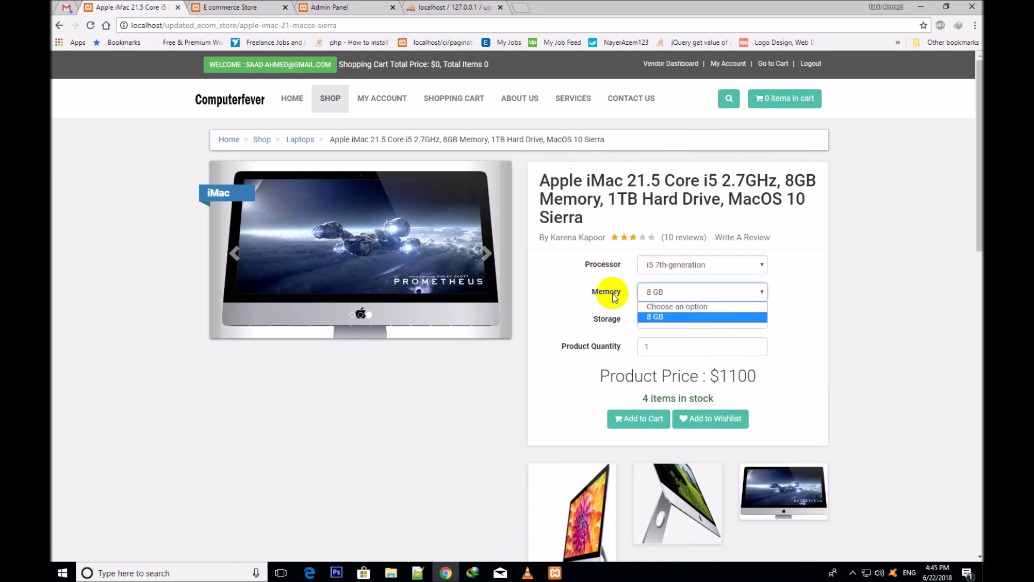
click(652, 292)
click(669, 319)
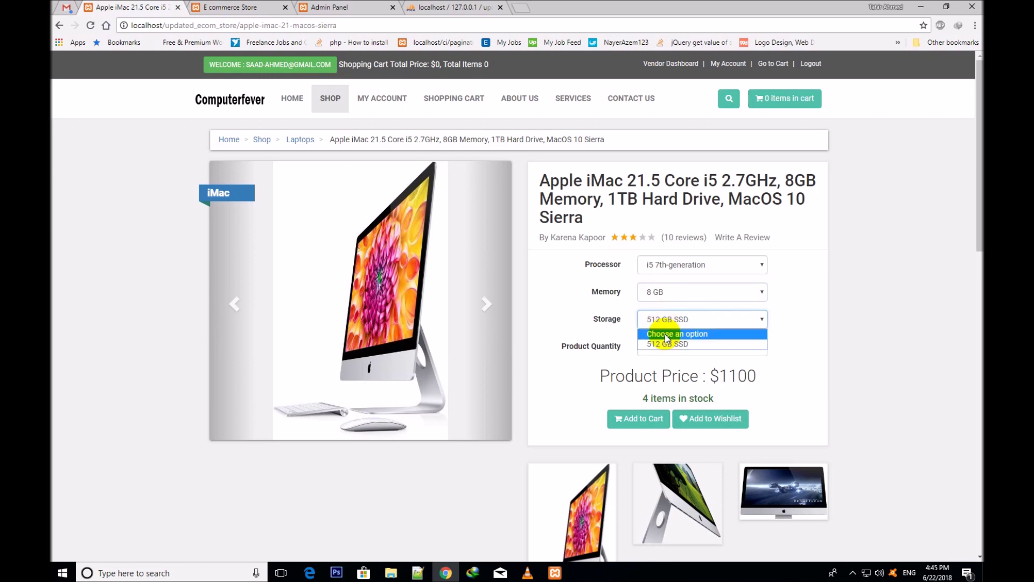
- Clear the iMac's storage and memory selections and check the available processor choices
click(665, 336)
click(658, 318)
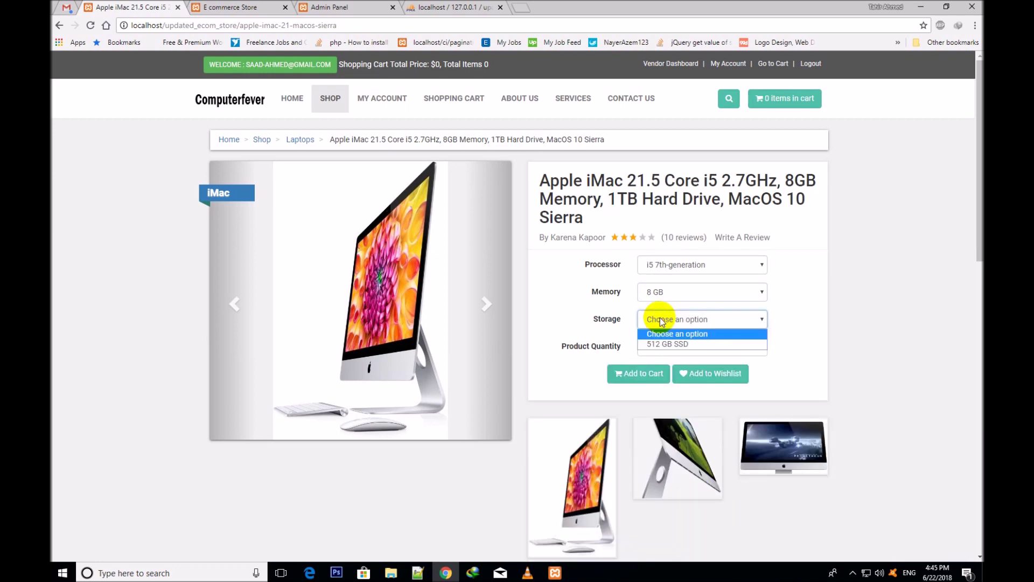
click(660, 294)
click(654, 306)
click(657, 319)
click(673, 293)
click(669, 266)
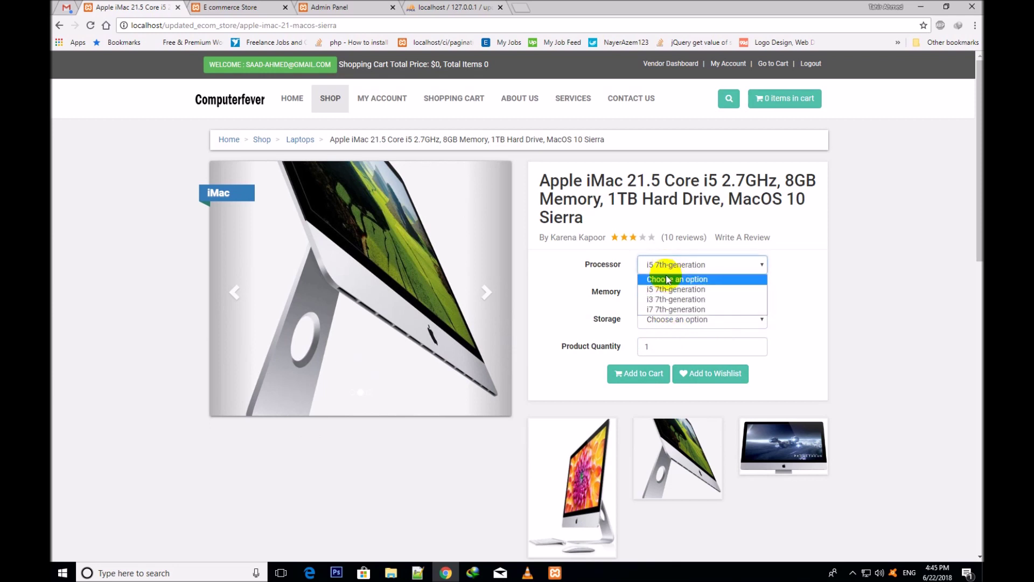
click(815, 264)
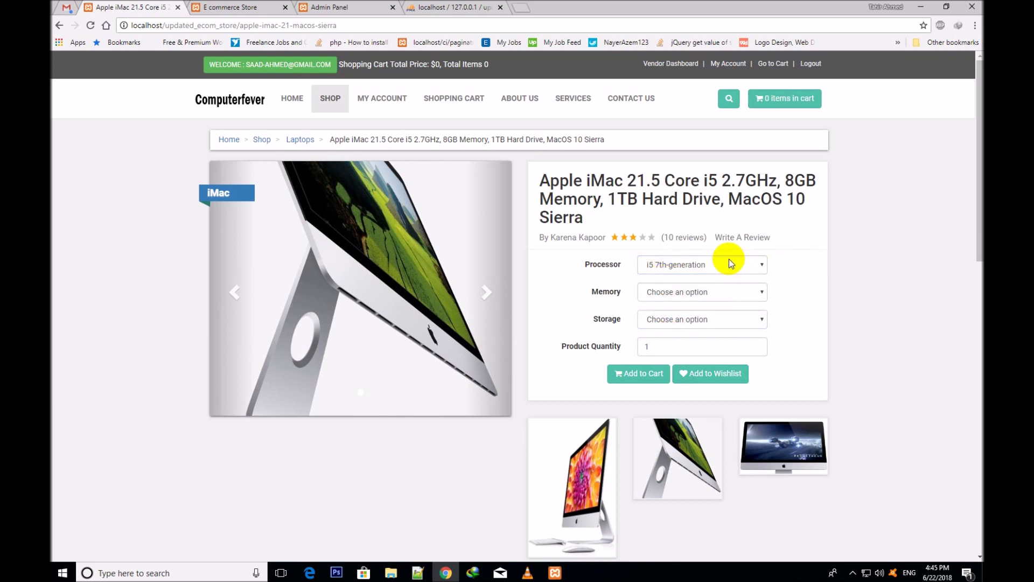
- Configure the iMac with the i3 7th-generation processor, 8 GB memory and 256 GB SSD storage
click(726, 261)
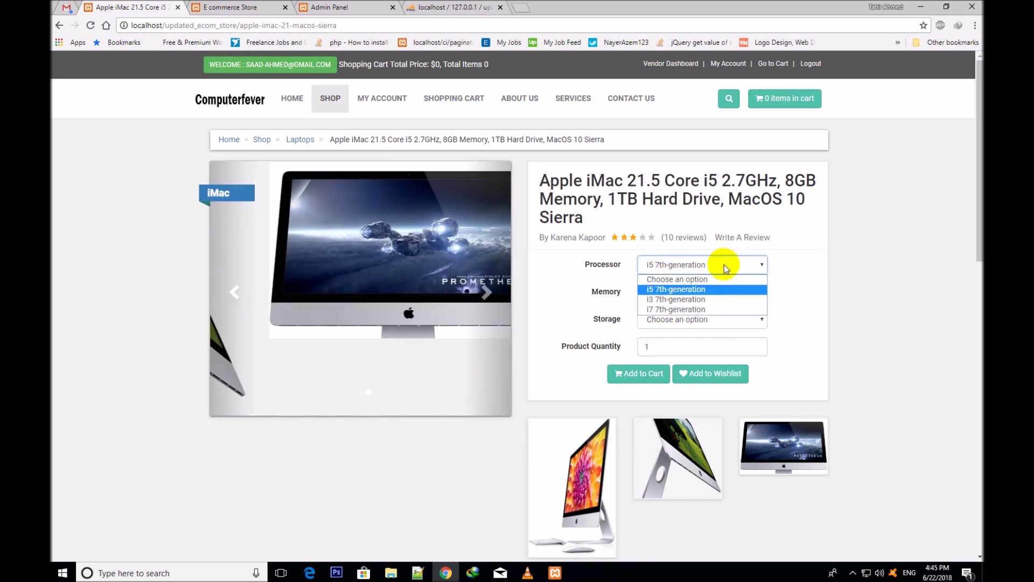
click(659, 301)
click(657, 292)
click(659, 316)
click(661, 327)
click(661, 343)
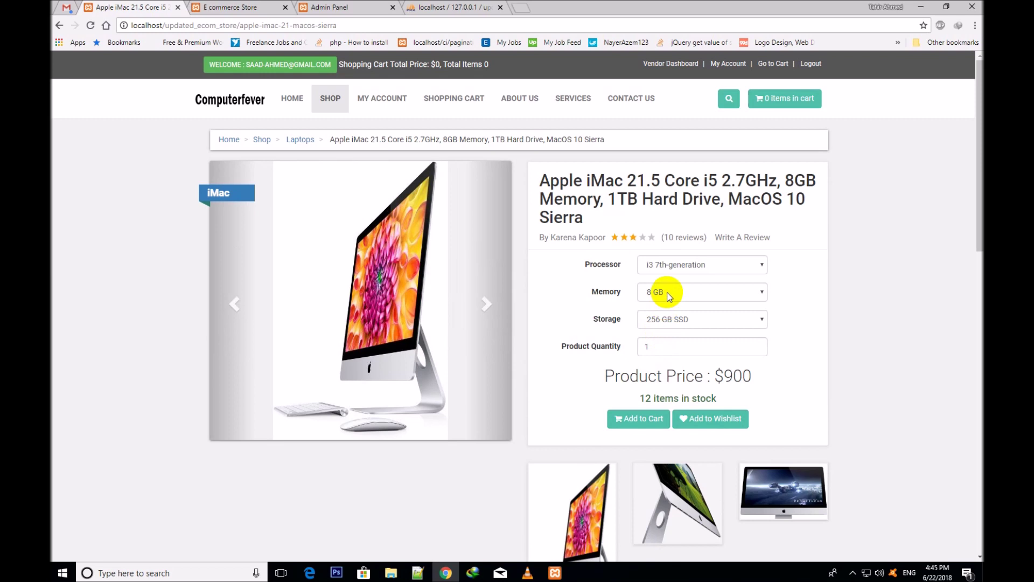
- Check the processor, memory and storage choices offered for the i3 configuration
click(668, 264)
click(668, 267)
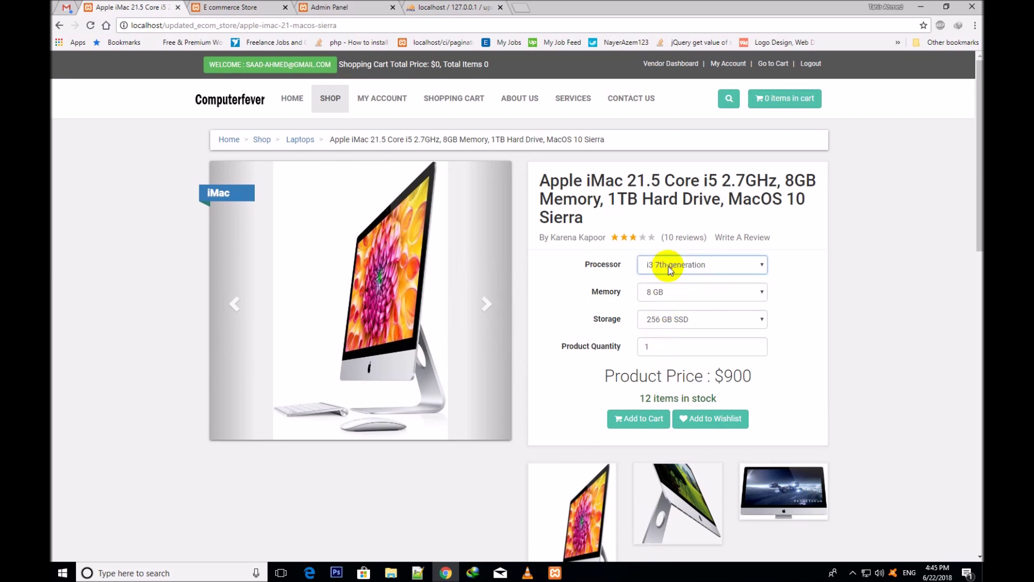
click(661, 323)
click(670, 292)
click(671, 292)
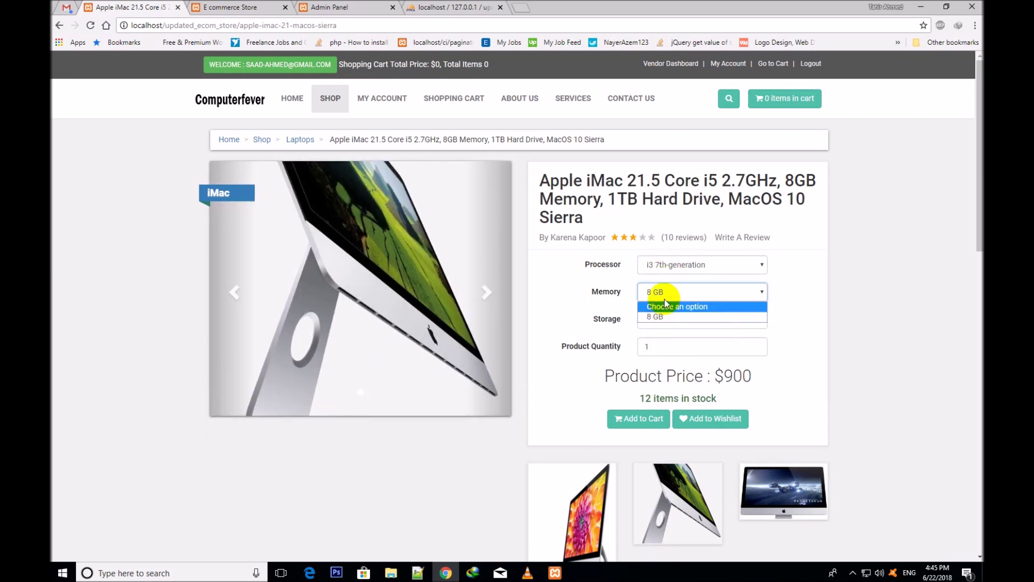
click(666, 323)
click(666, 323)
click(664, 325)
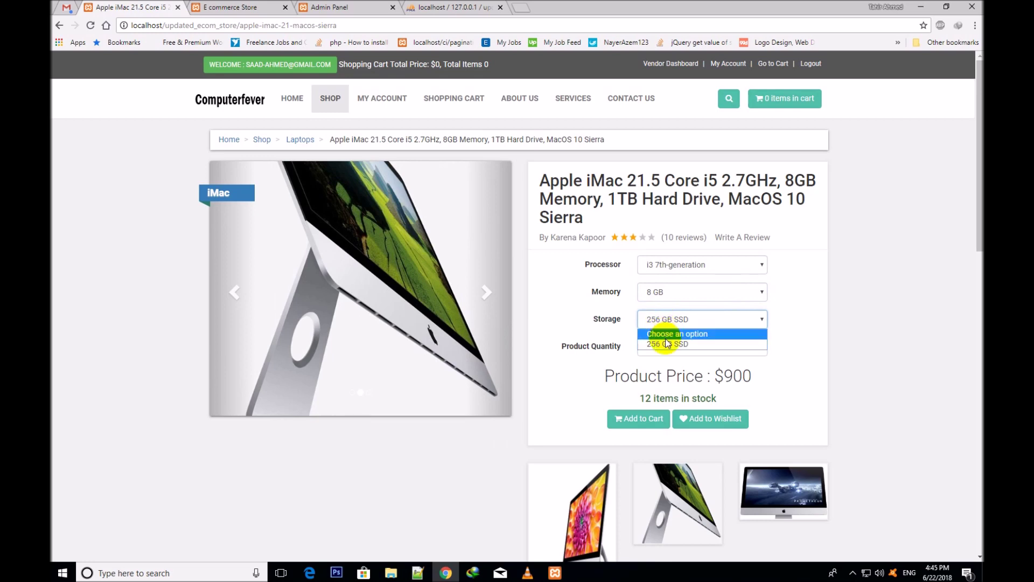
- Clear the storage and memory selections and set the processor to i5 7th-generation
click(668, 335)
click(666, 294)
click(664, 299)
click(657, 262)
click(668, 291)
click(665, 296)
click(658, 306)
- Choose 8 GB memory and 512 GB SSD storage, and highlight the resulting product price
click(660, 292)
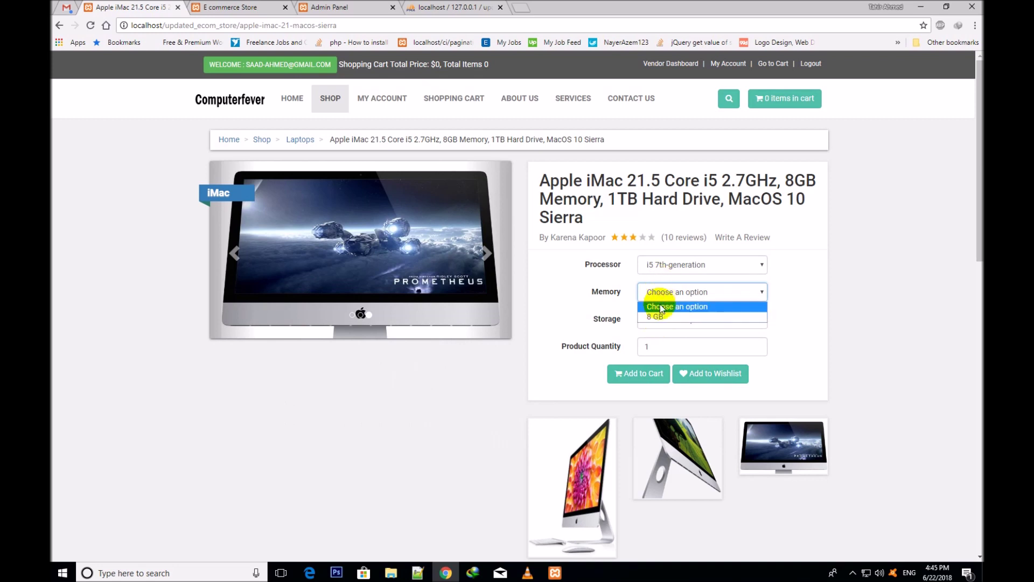
click(658, 317)
click(655, 321)
click(667, 349)
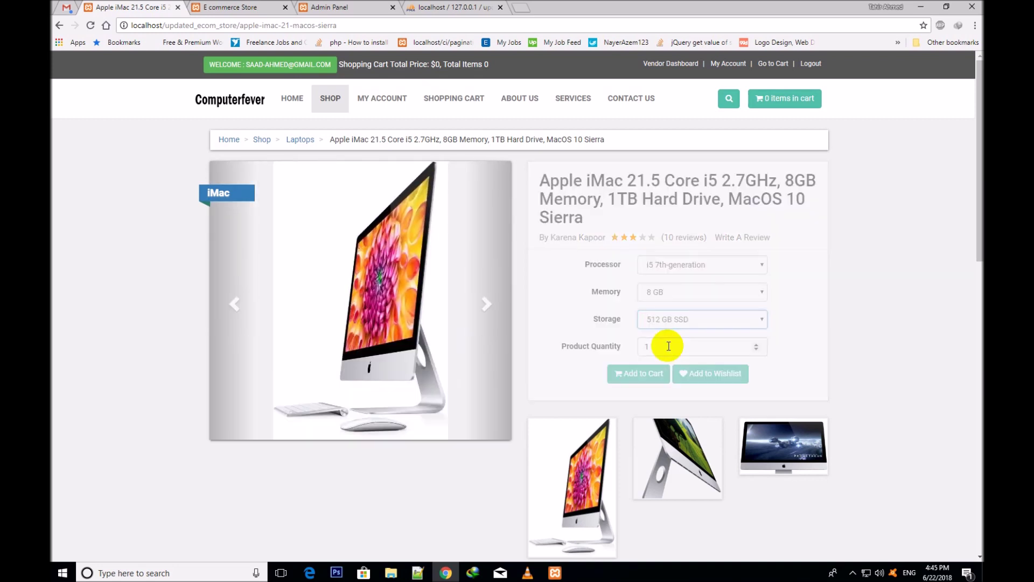
drag(710, 375, 752, 370)
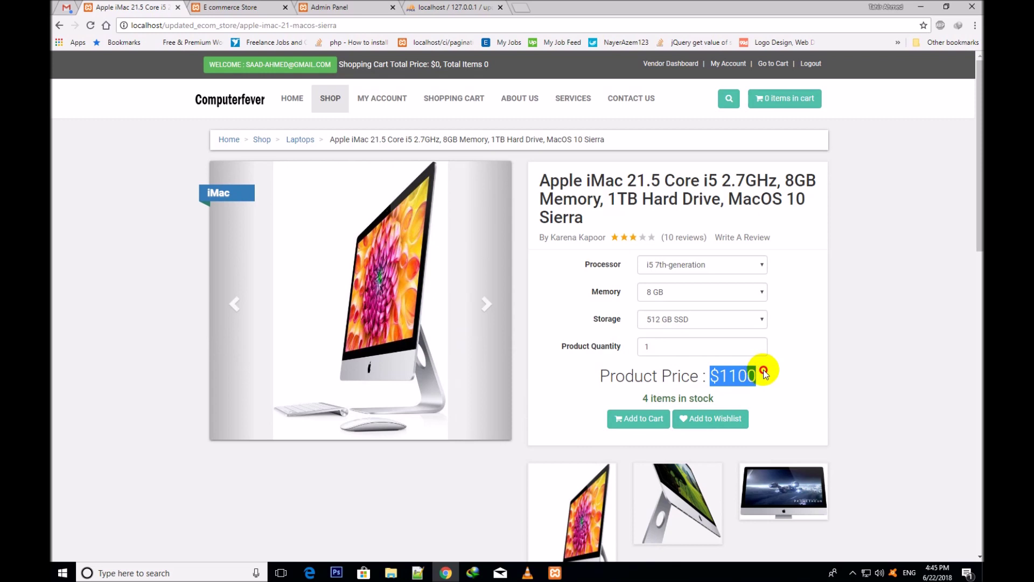
click(689, 380)
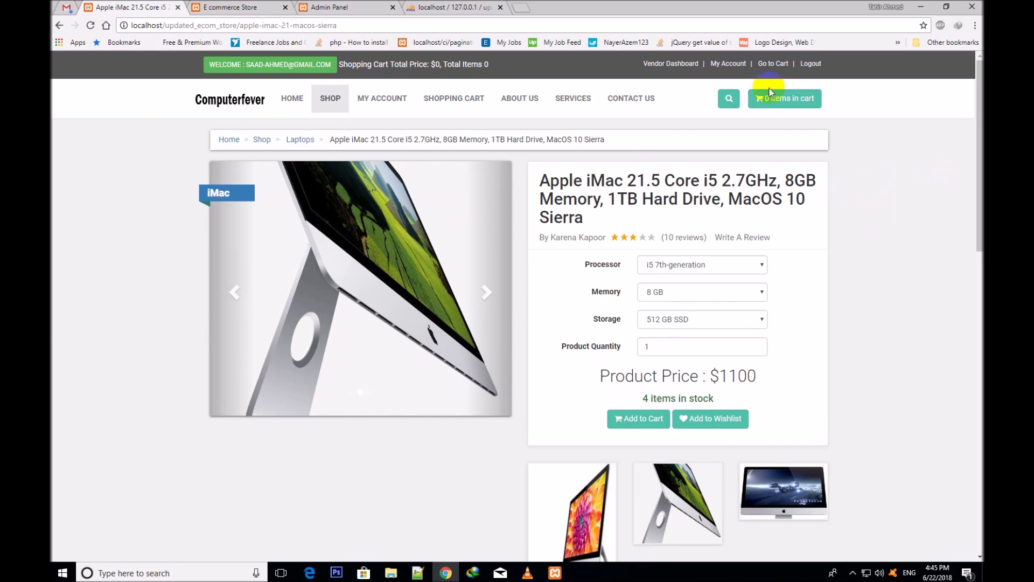
- Go to the iMac's product details section and highlight the names of its information tabs
drag(977, 131, 974, 284)
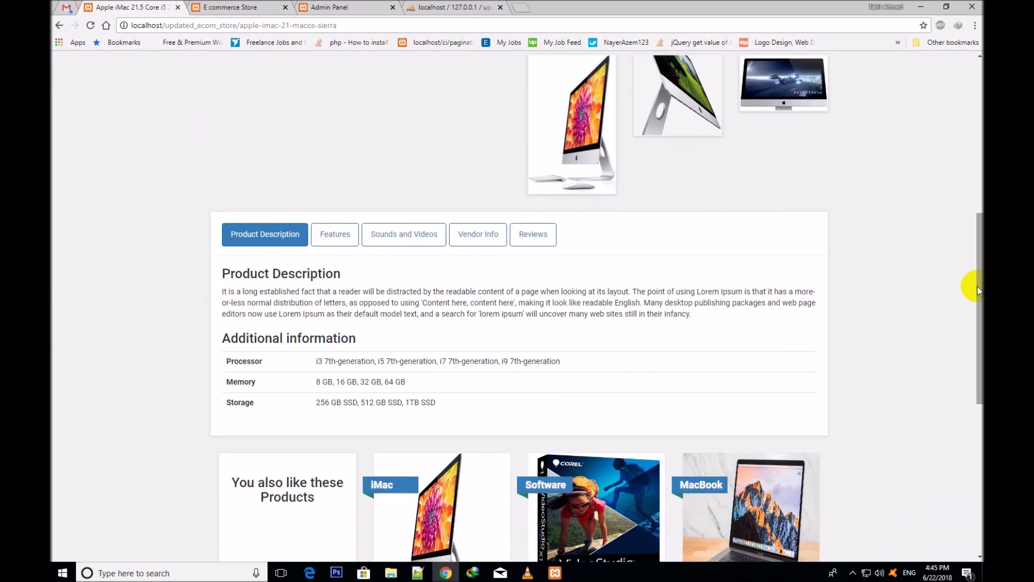
triple_click(221, 229)
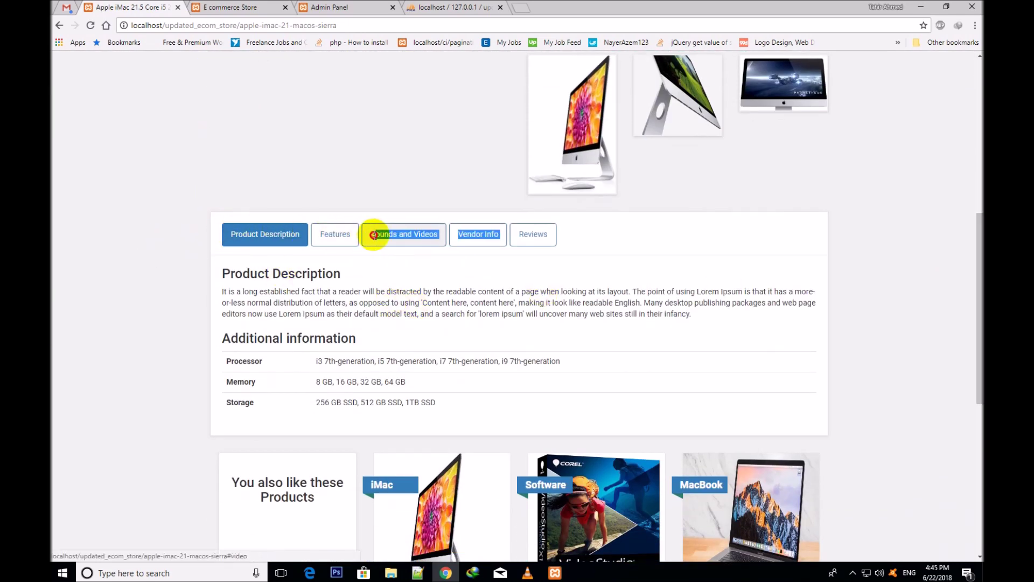
click(218, 237)
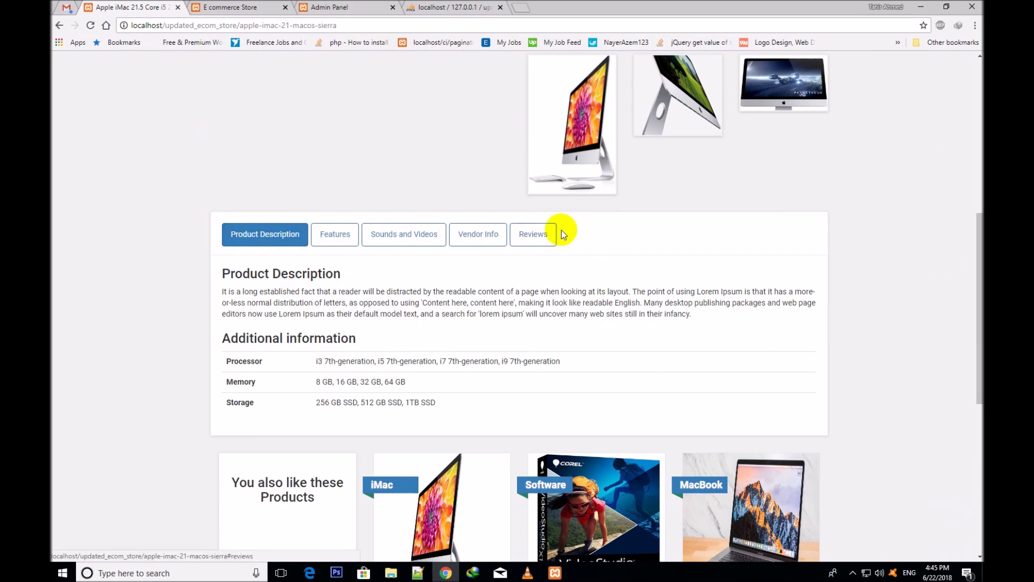
drag(561, 233, 212, 223)
click(250, 239)
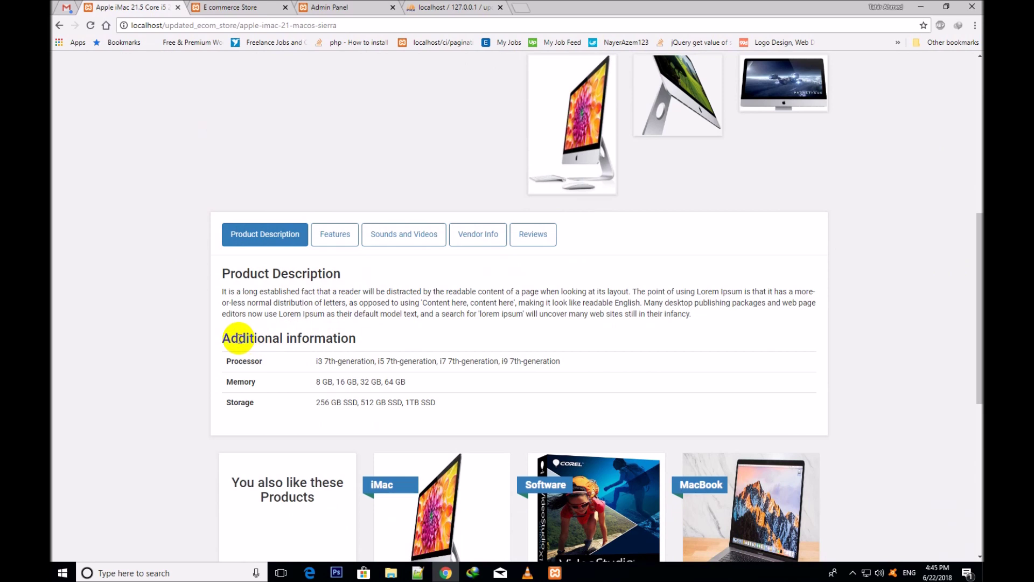
- Examine the processor, memory and storage options listed under Additional information
drag(212, 337, 398, 401)
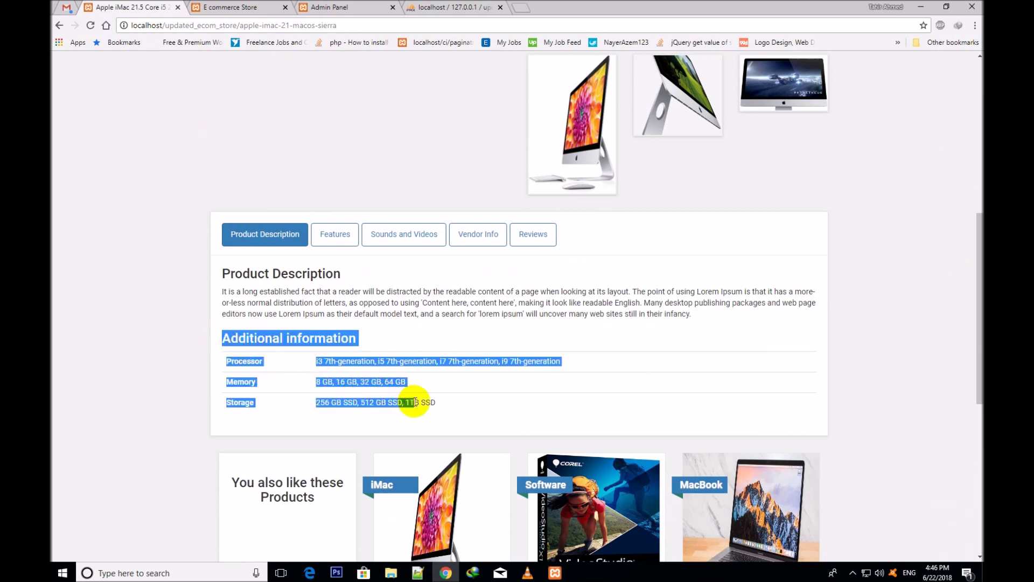
click(413, 402)
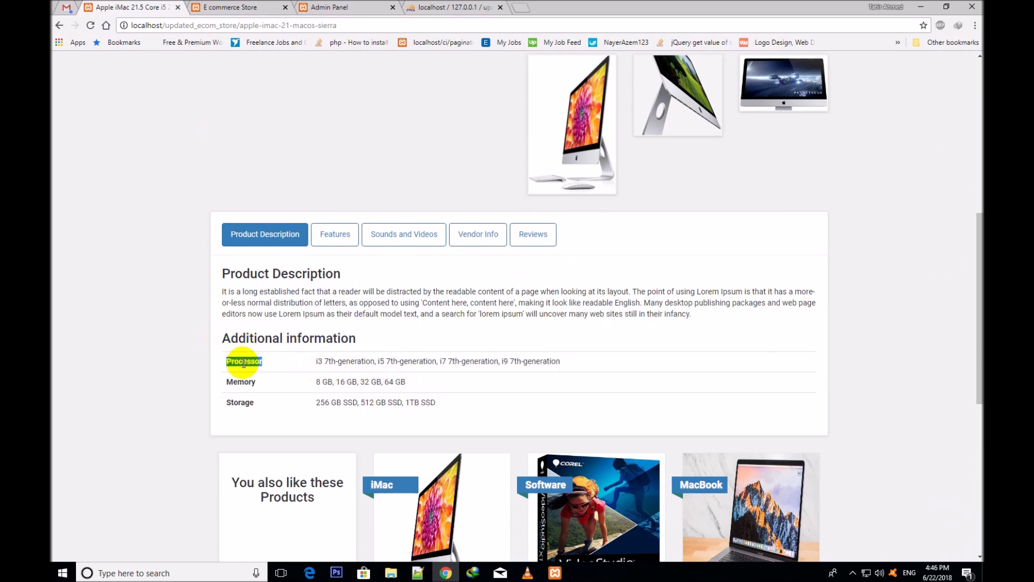
click(553, 365)
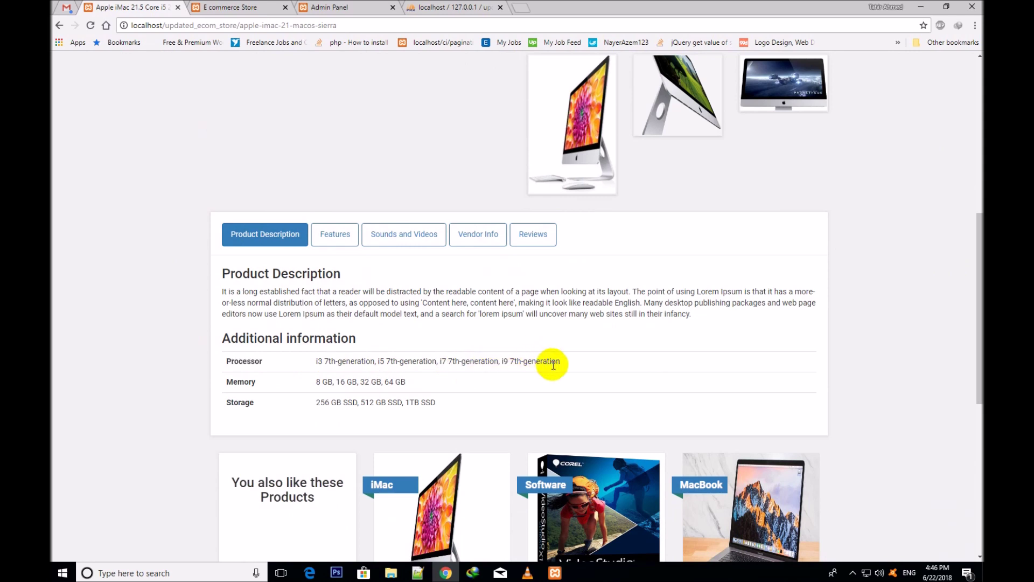
triple_click(553, 365)
double_click(245, 381)
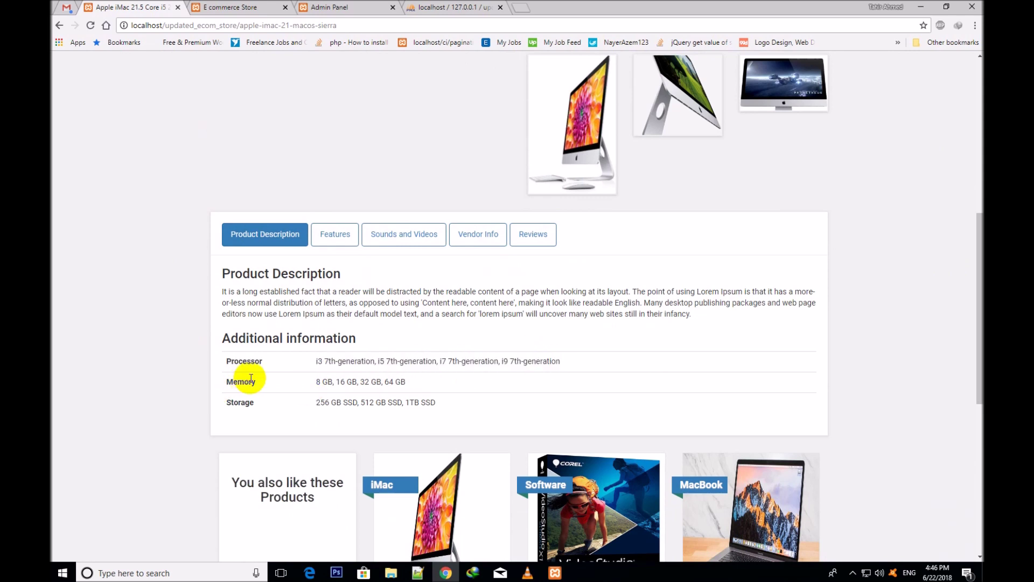
triple_click(351, 385)
double_click(240, 403)
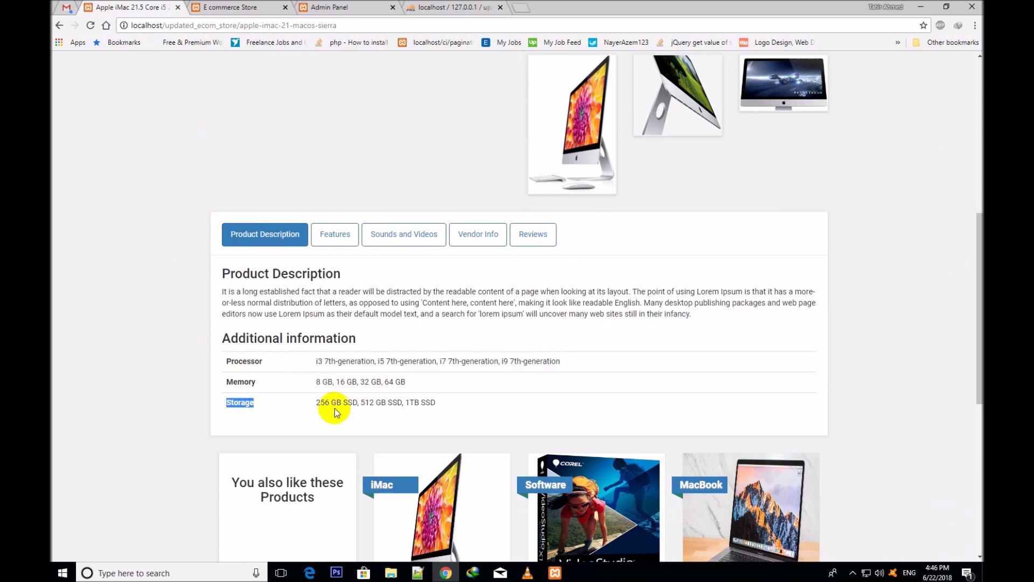
triple_click(359, 401)
click(455, 394)
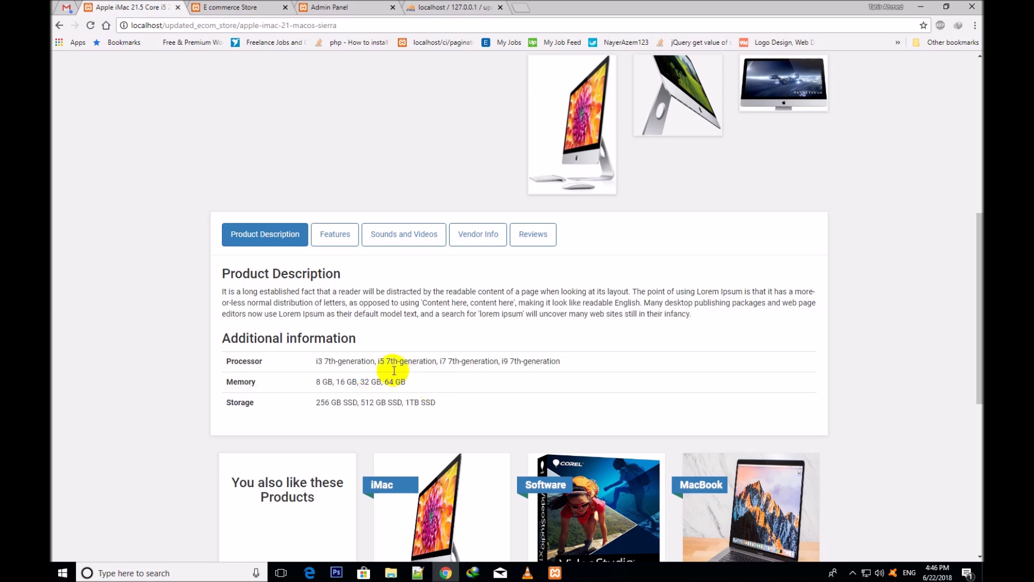
- Open the iMac's vendor information and review the store name, vendor, address and rating
click(485, 242)
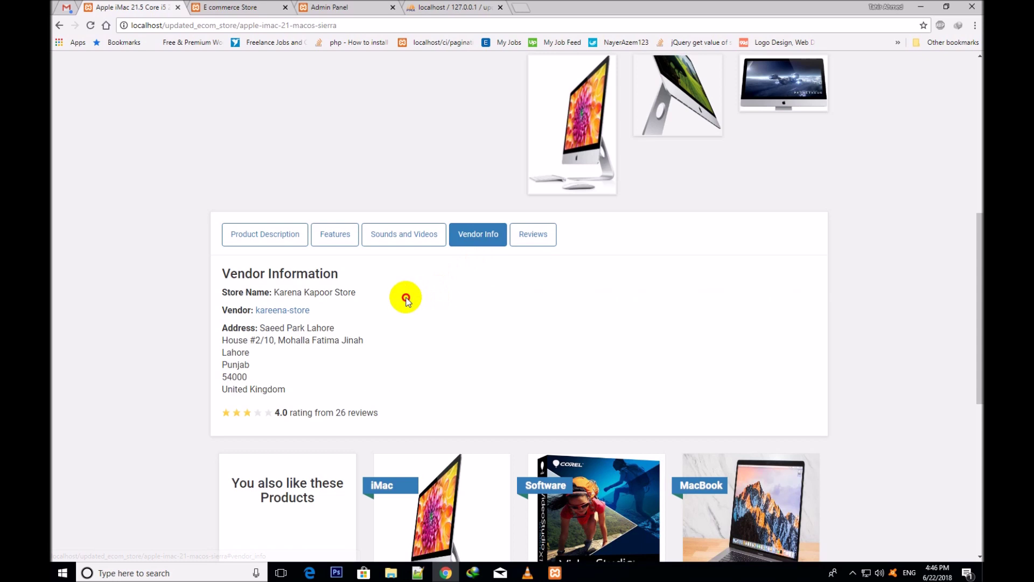
drag(229, 266, 415, 415)
click(296, 292)
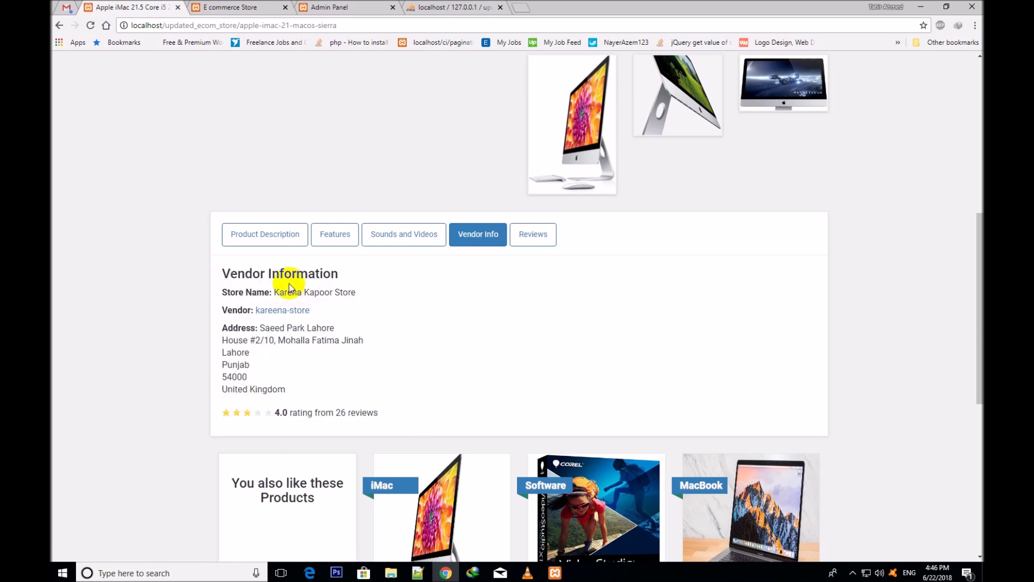
drag(271, 292, 338, 388)
click(331, 313)
click(288, 422)
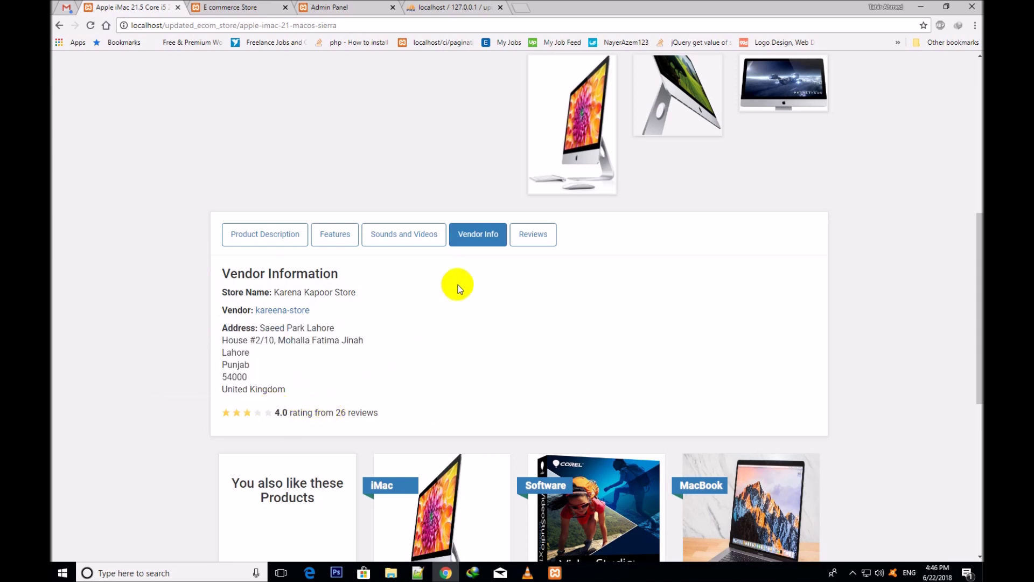
- Open the product's reviews and highlight the average rating and the number of ratings behind it
click(521, 241)
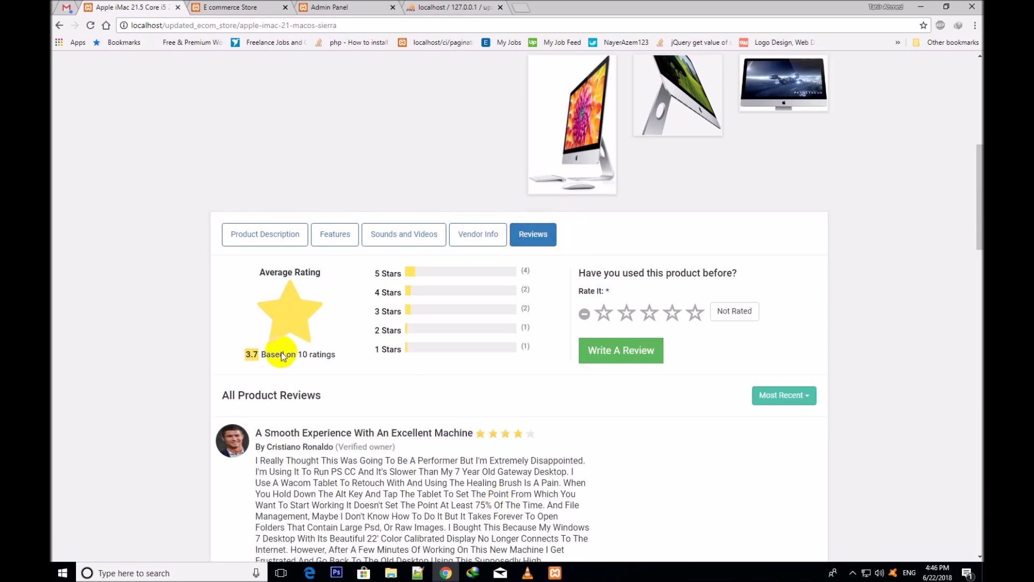
drag(271, 273, 330, 269)
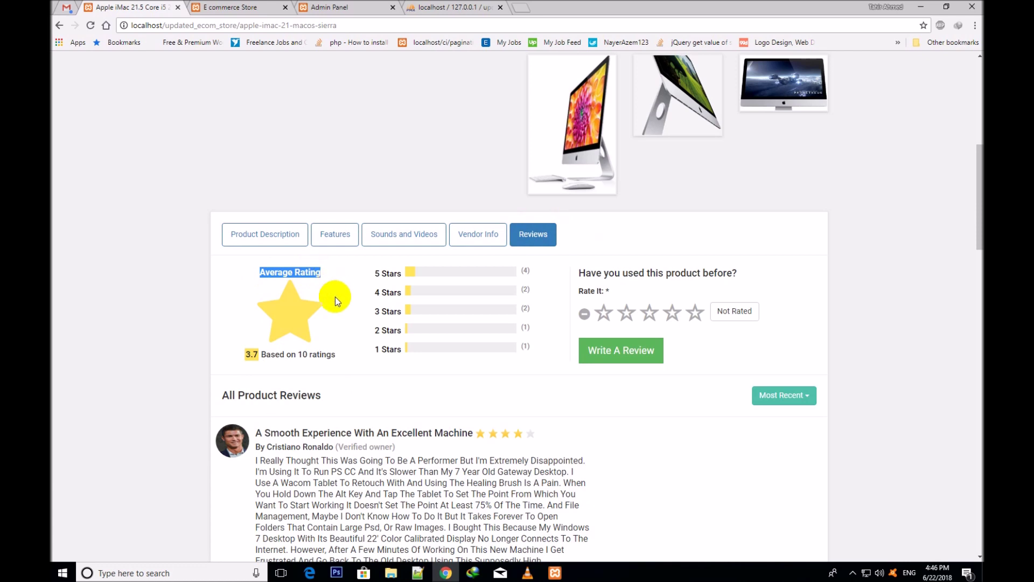
drag(246, 354, 263, 356)
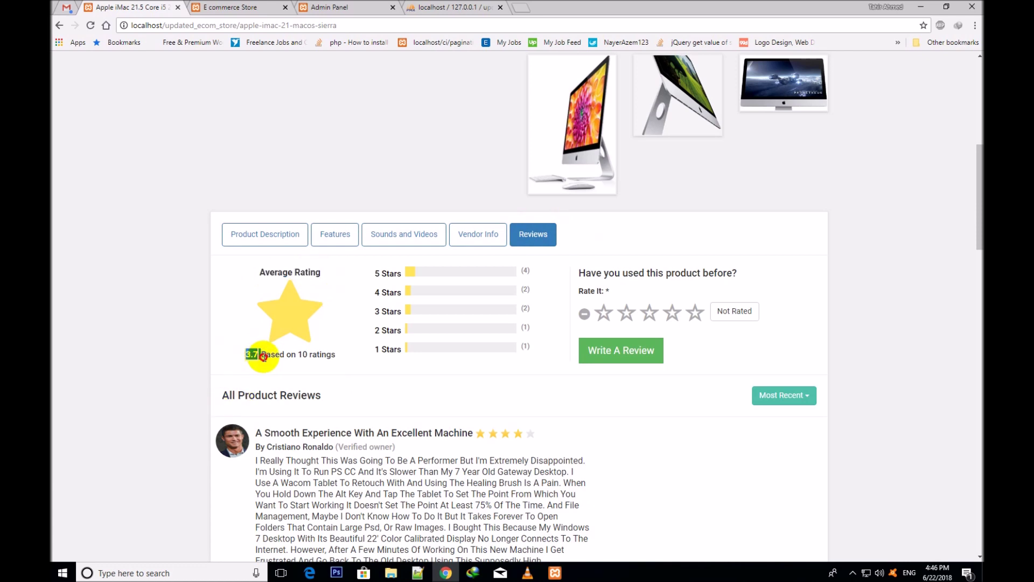
click(293, 358)
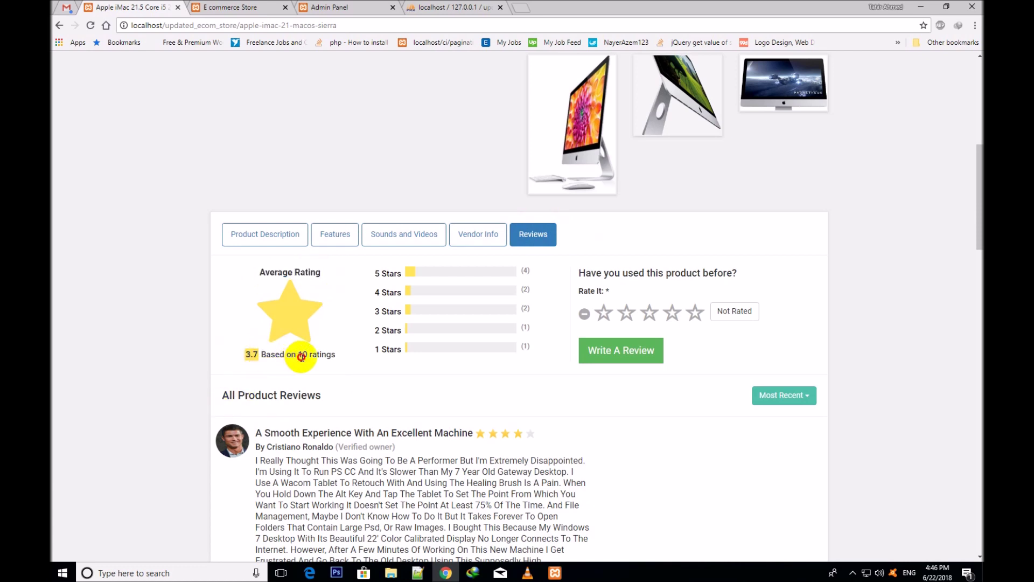
drag(301, 356, 335, 358)
click(300, 355)
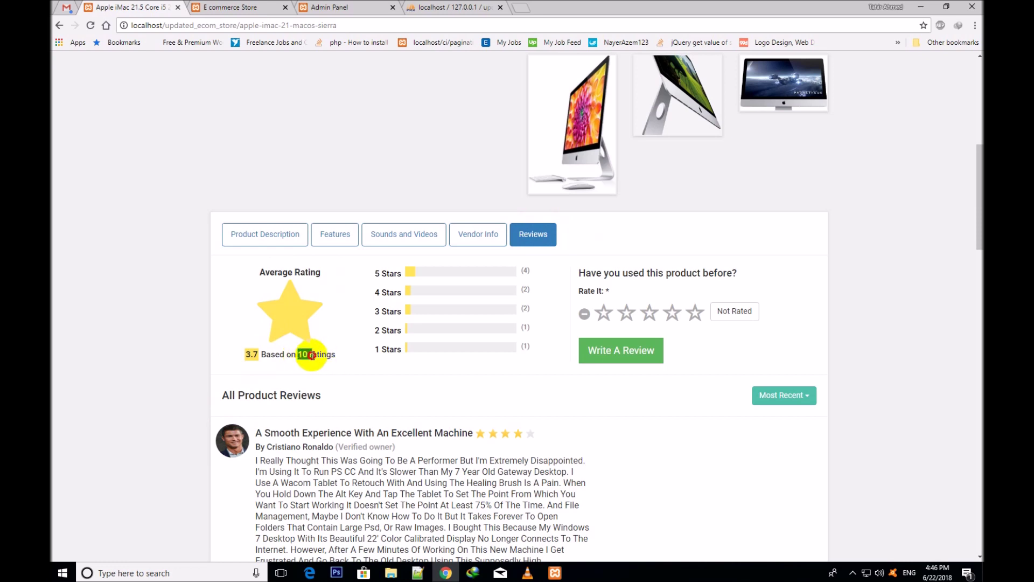
click(329, 357)
- Go through the rating breakdown from 5 stars to 1 star with the number of ratings at each level
drag(391, 273, 525, 274)
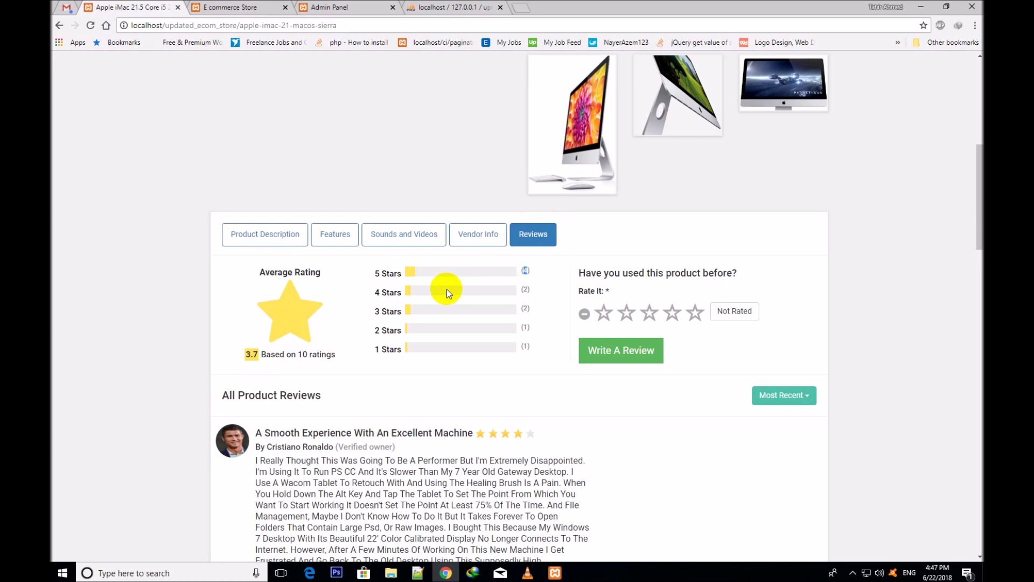
drag(391, 292, 528, 291)
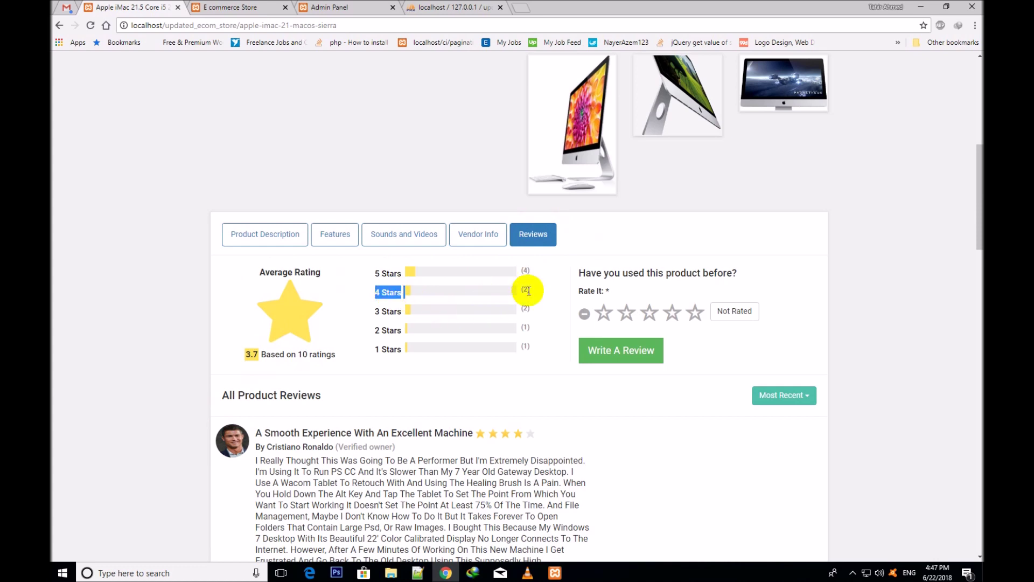
triple_click(391, 313)
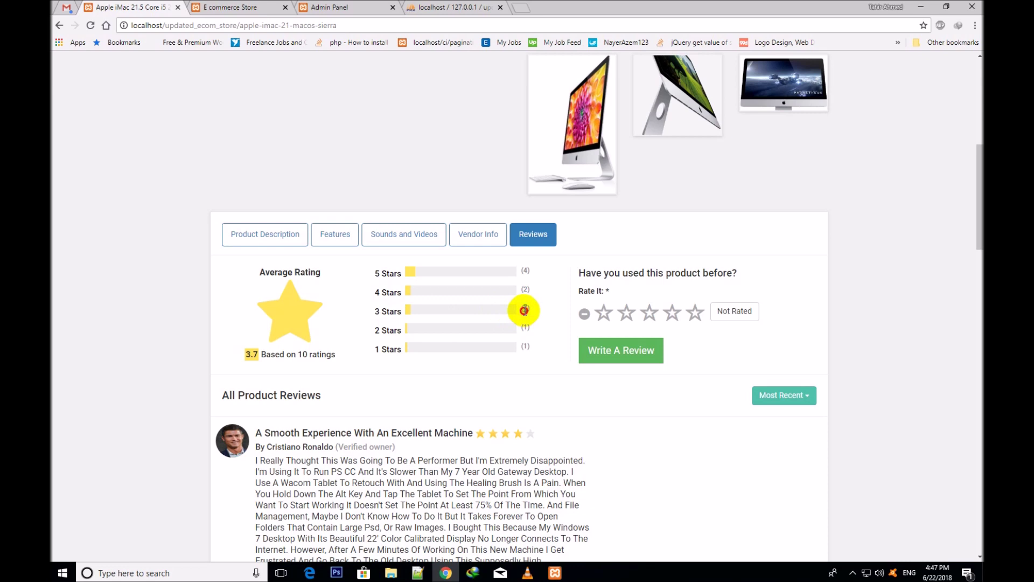
double_click(524, 310)
triple_click(390, 327)
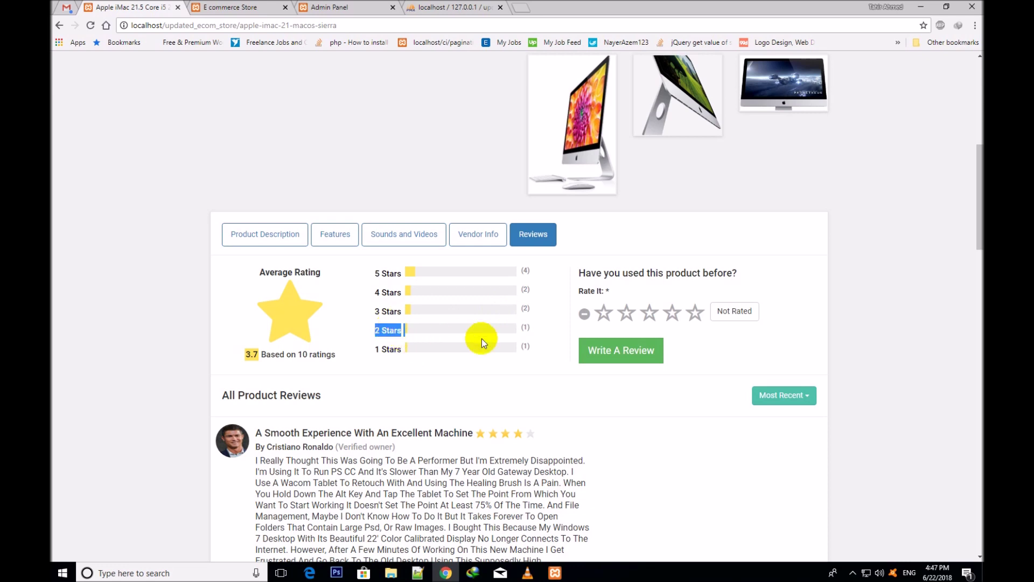
double_click(526, 327)
triple_click(393, 351)
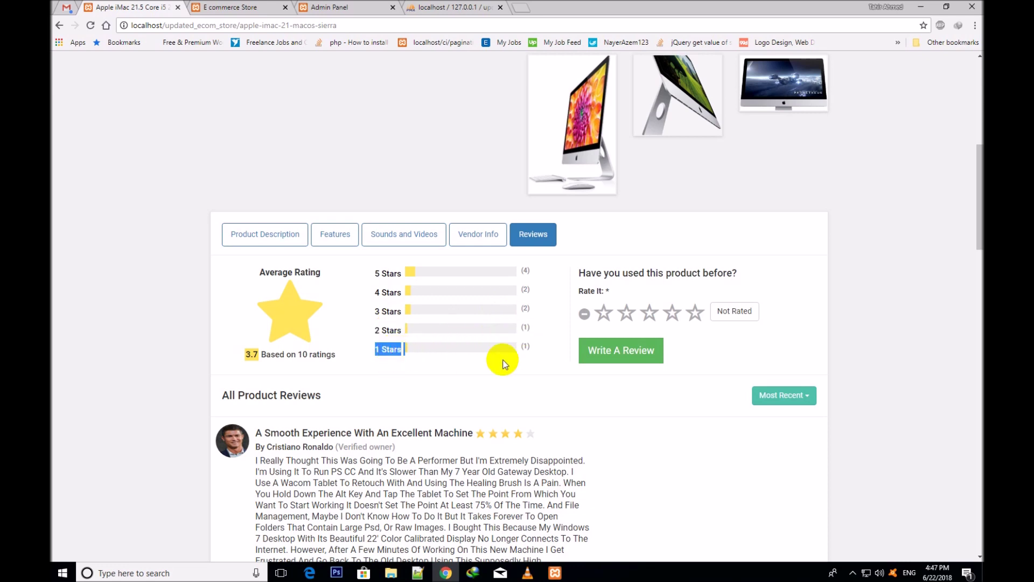
click(519, 345)
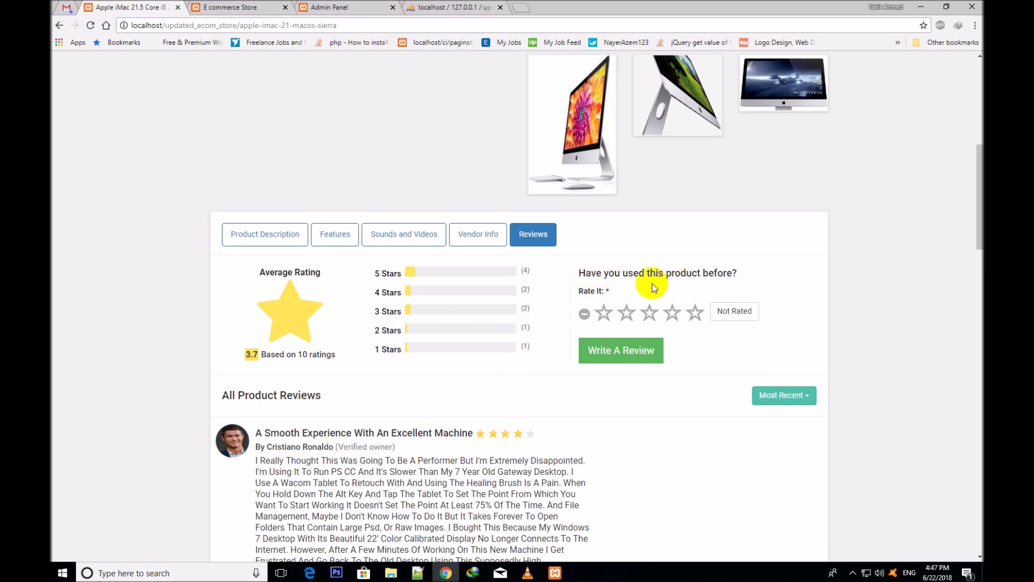
- Give the iMac a four-star rating and open the form for writing a review
click(669, 315)
click(615, 358)
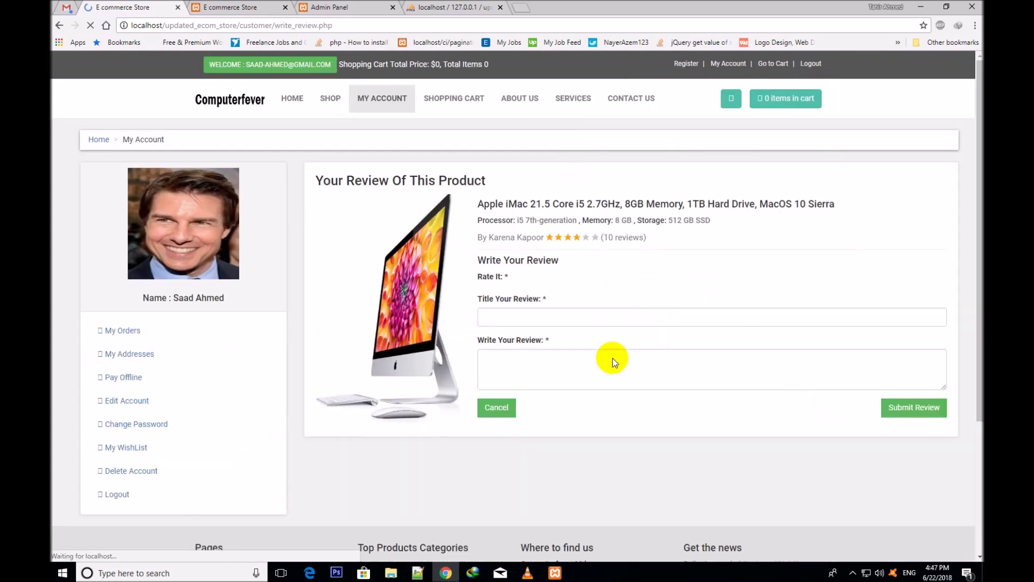
drag(333, 25, 277, 32)
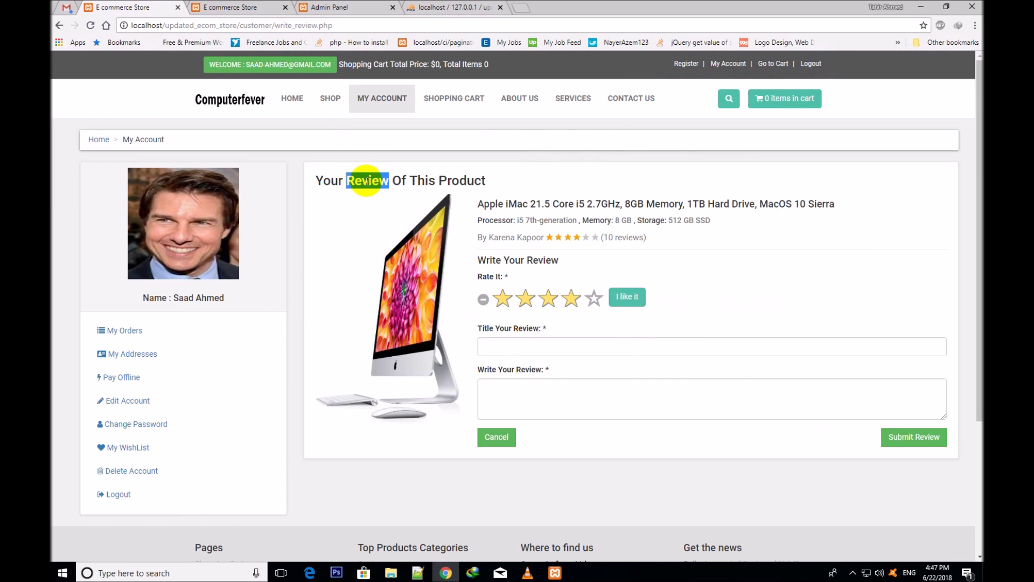
triple_click(366, 181)
- Check the review form's title and review text fields, and leave it without submitting a review
click(521, 345)
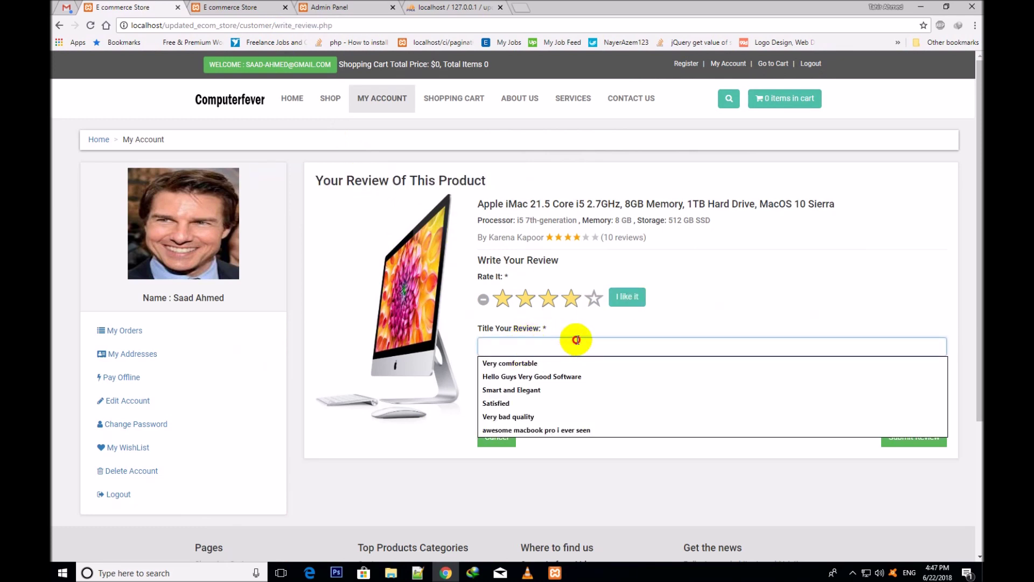
click(549, 338)
click(546, 347)
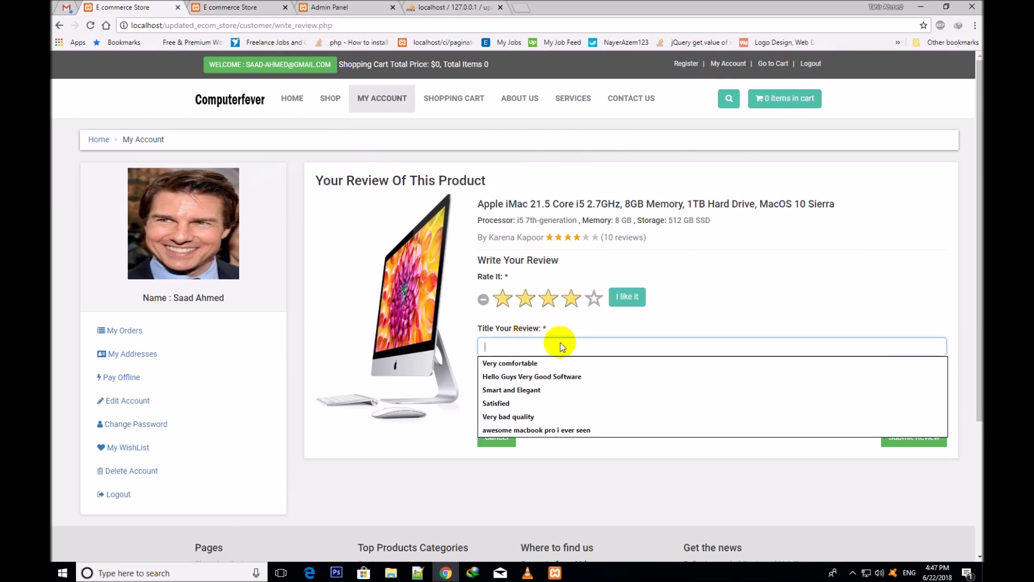
click(561, 382)
triple_click(500, 332)
triple_click(499, 370)
click(581, 399)
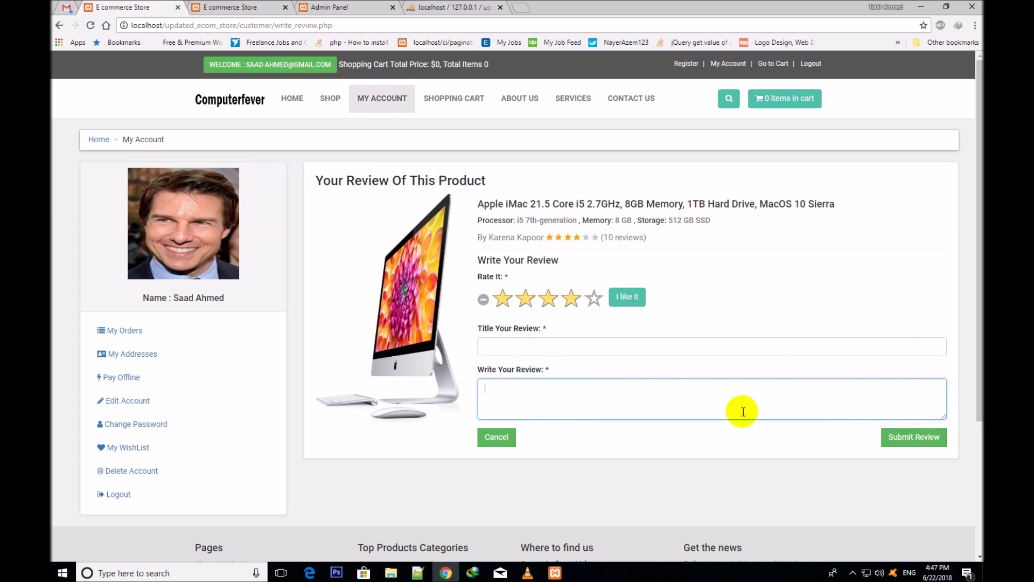
click(580, 437)
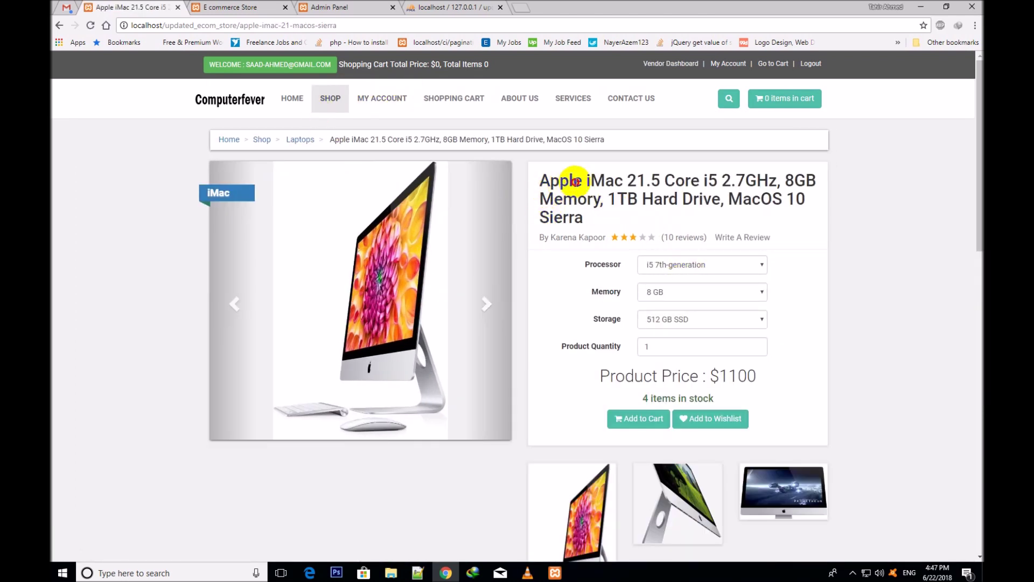
- From the iMac's product page, reopen the reviews and look through the list of all product reviews
triple_click(554, 181)
click(931, 216)
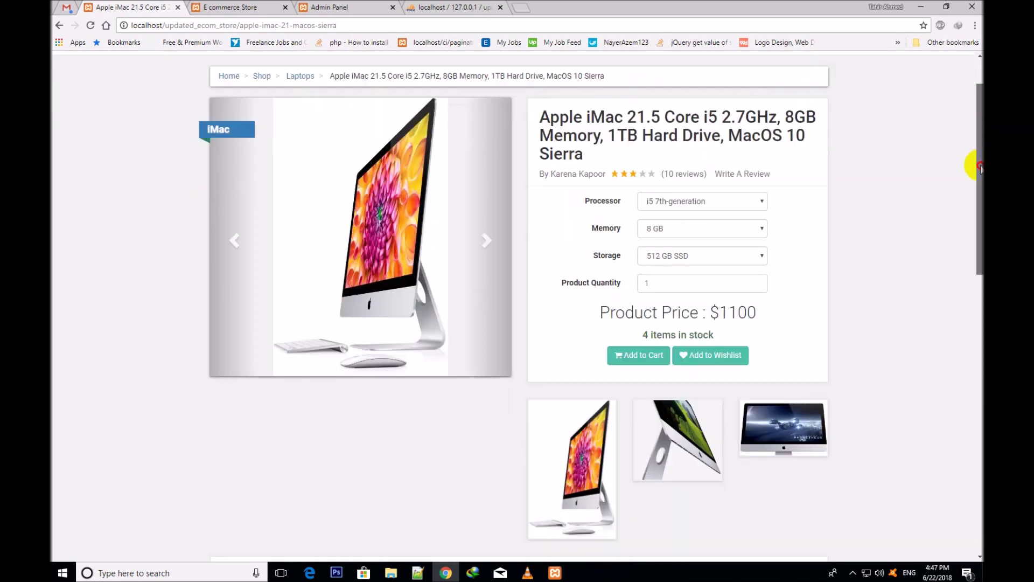
scroll(951, 289, down, 10)
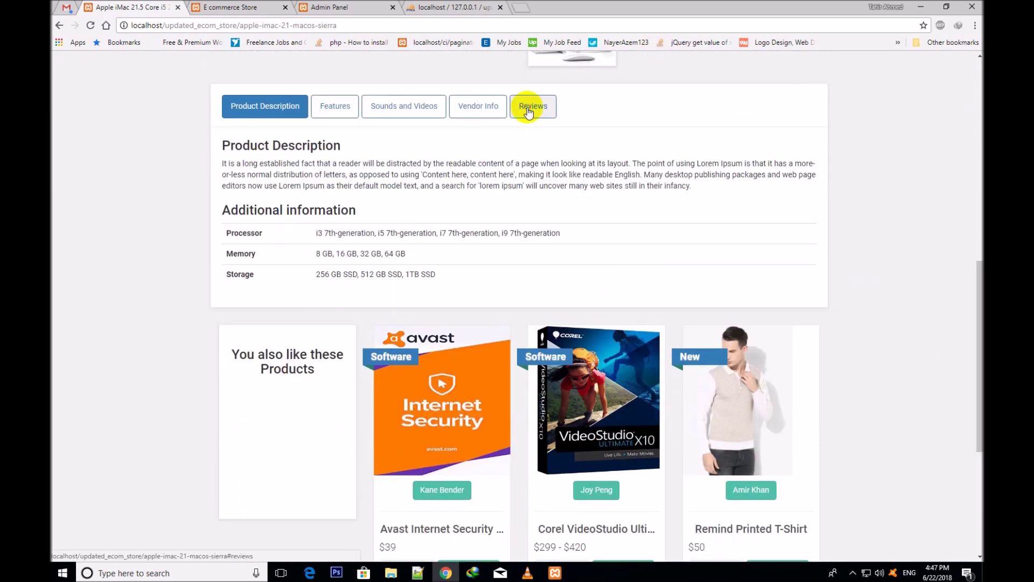
click(528, 112)
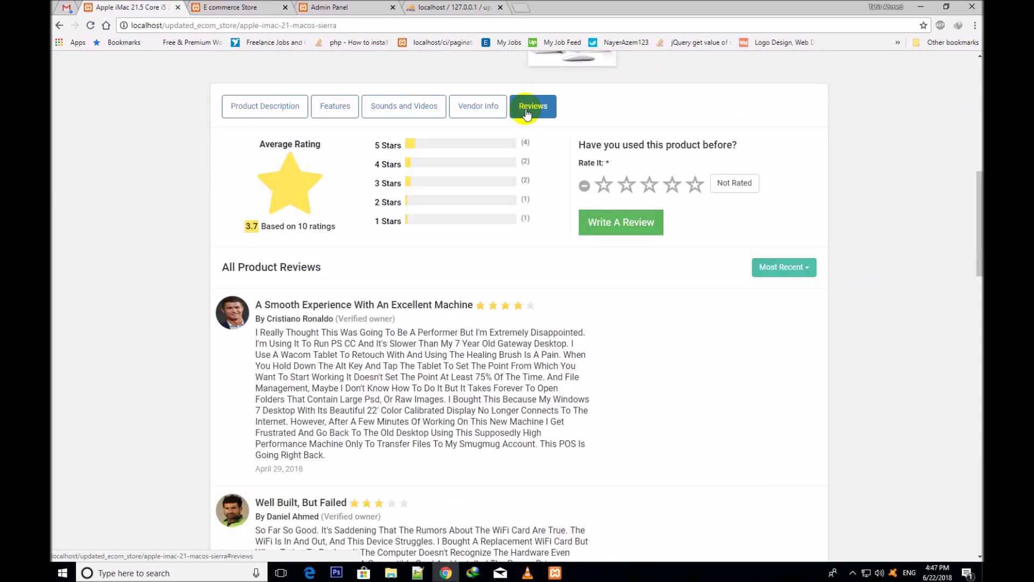
triple_click(269, 273)
click(350, 381)
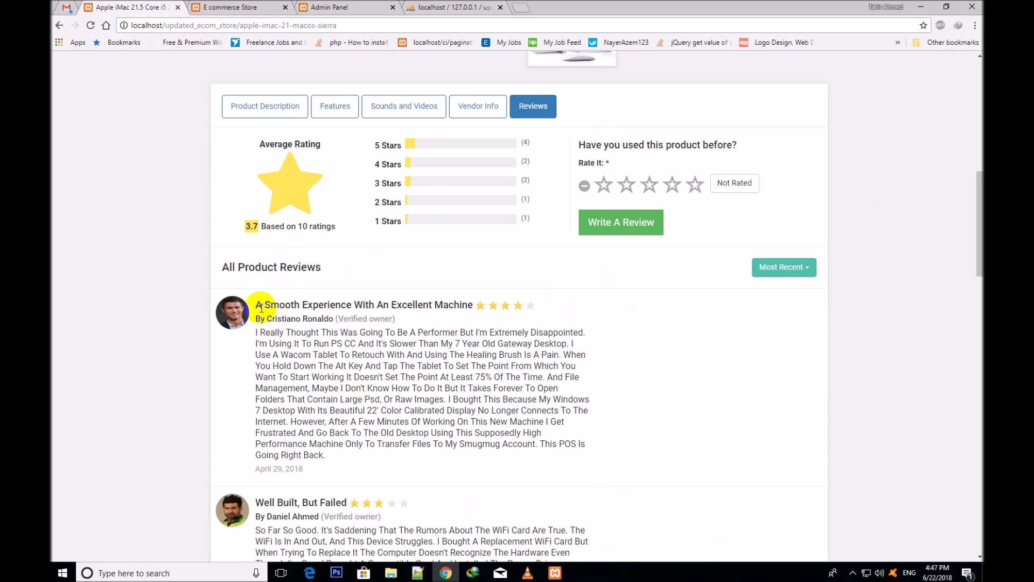
mouse_move(975, 224)
mouse_down()
mouse_move(975, 427)
mouse_move(975, 224)
mouse_up()
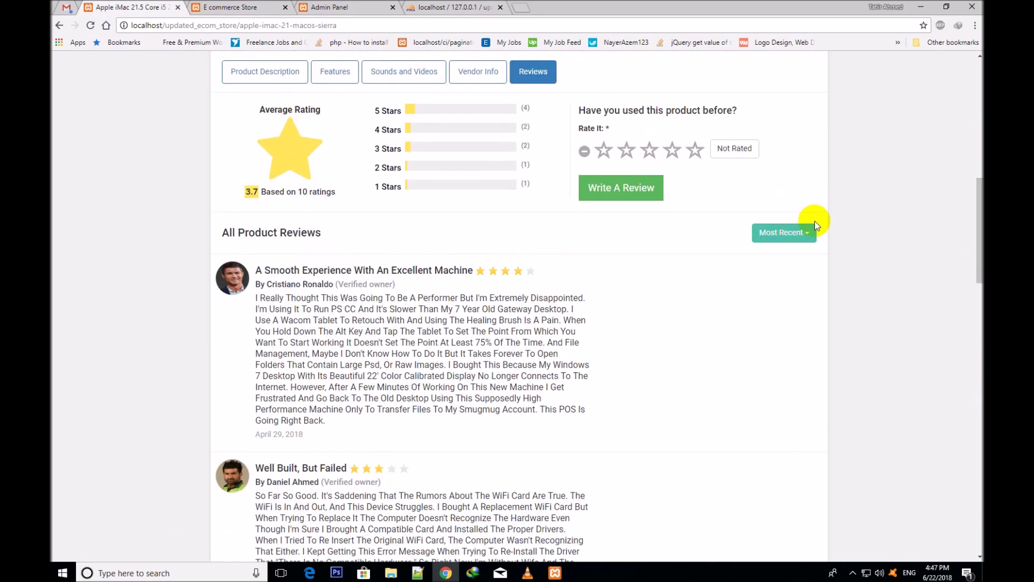
- Sort the iMac's product reviews by Positive Reviews and by Negative Reviews, and return to the shop page
click(802, 232)
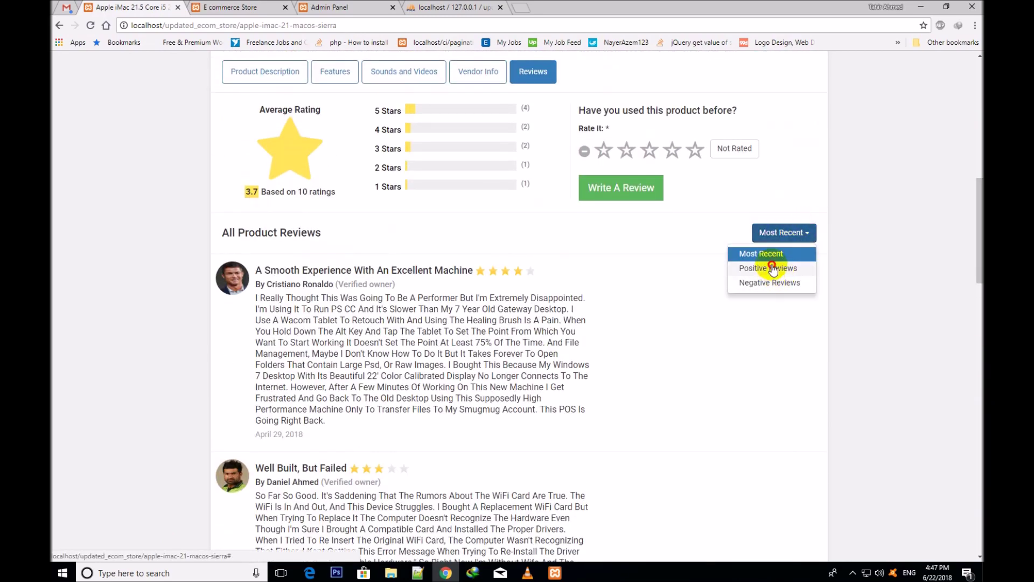
click(772, 268)
click(775, 233)
click(773, 279)
drag(972, 289, 976, 121)
scroll(739, 120, up, 1)
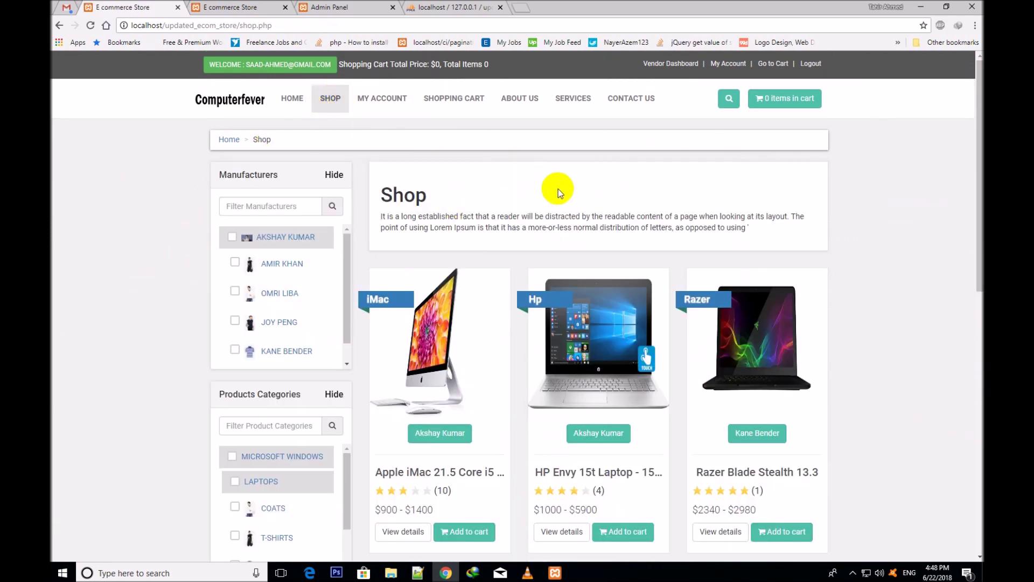
- Find the Dell Inspiron 15 7000 laptop in the shop, open its product page and check its stock status
drag(976, 131, 971, 289)
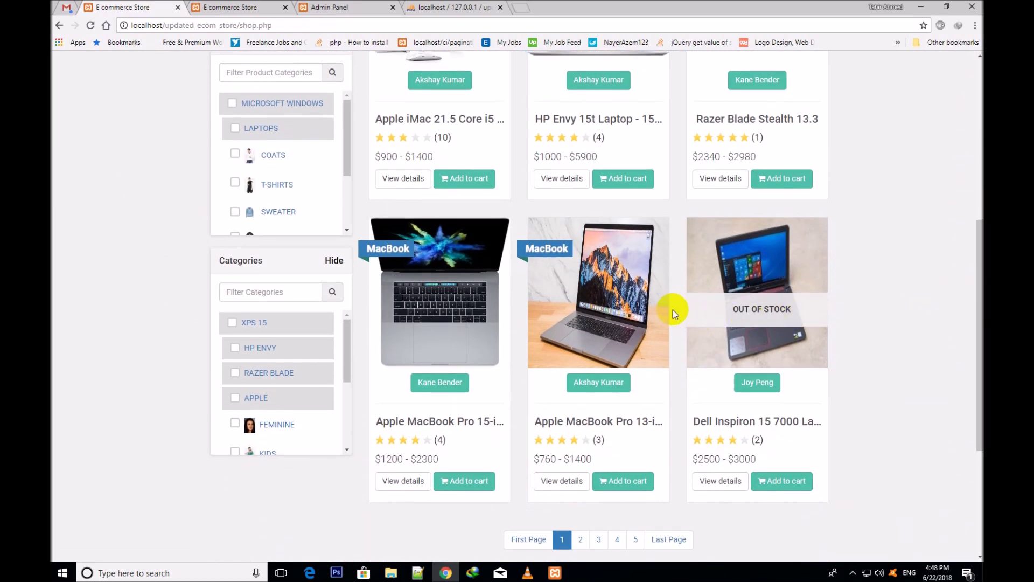
drag(678, 311, 782, 314)
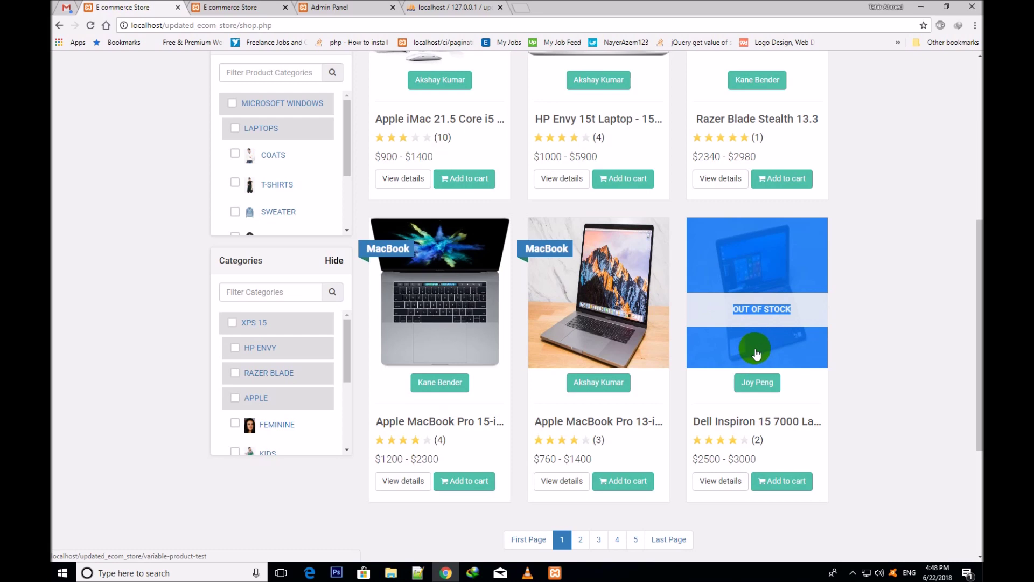
click(941, 388)
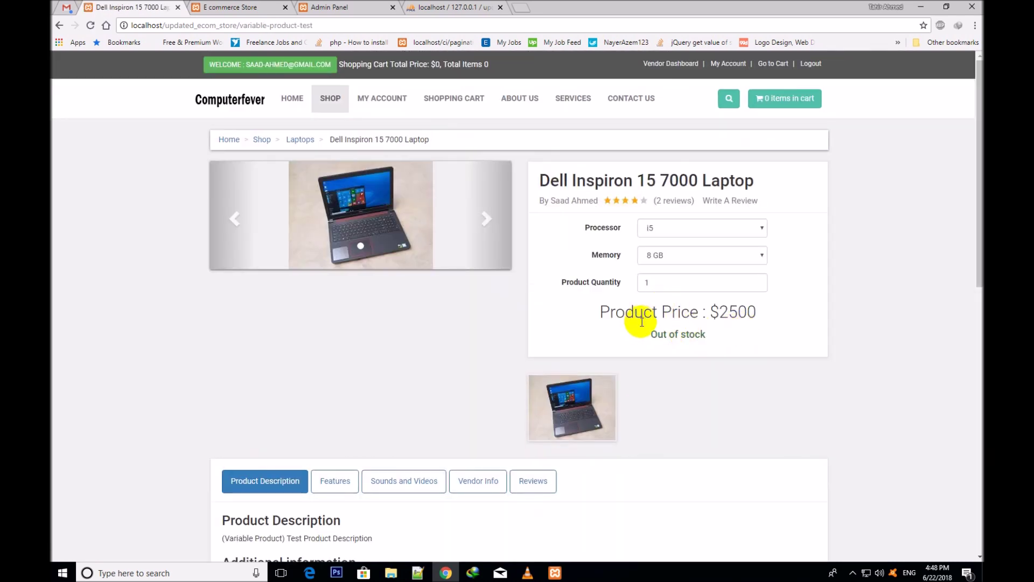
drag(646, 334, 709, 335)
click(610, 351)
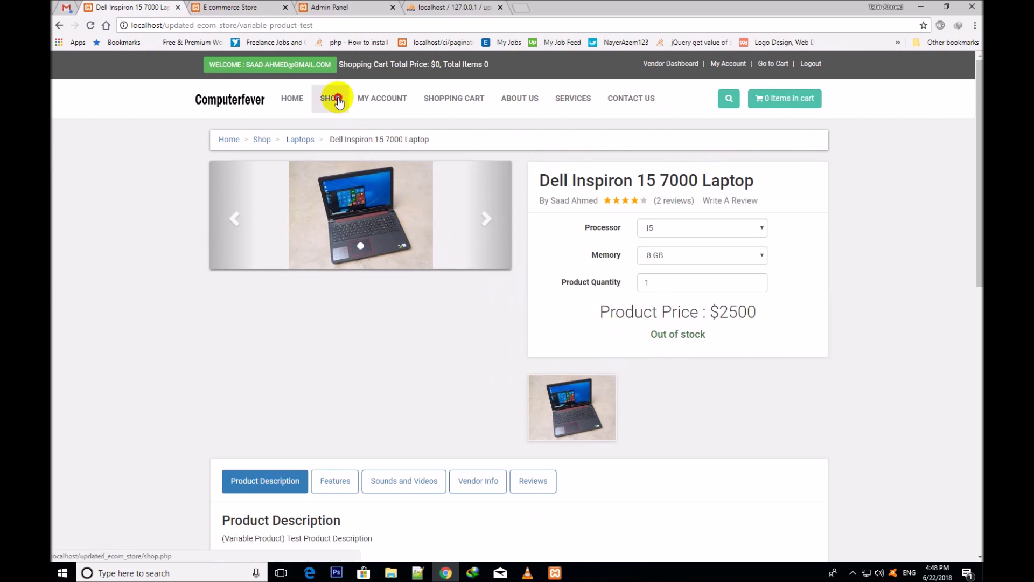
- Open the HP Envy 15t laptop from the shop to compare its stock status and cart options, and return to the shop
click(602, 338)
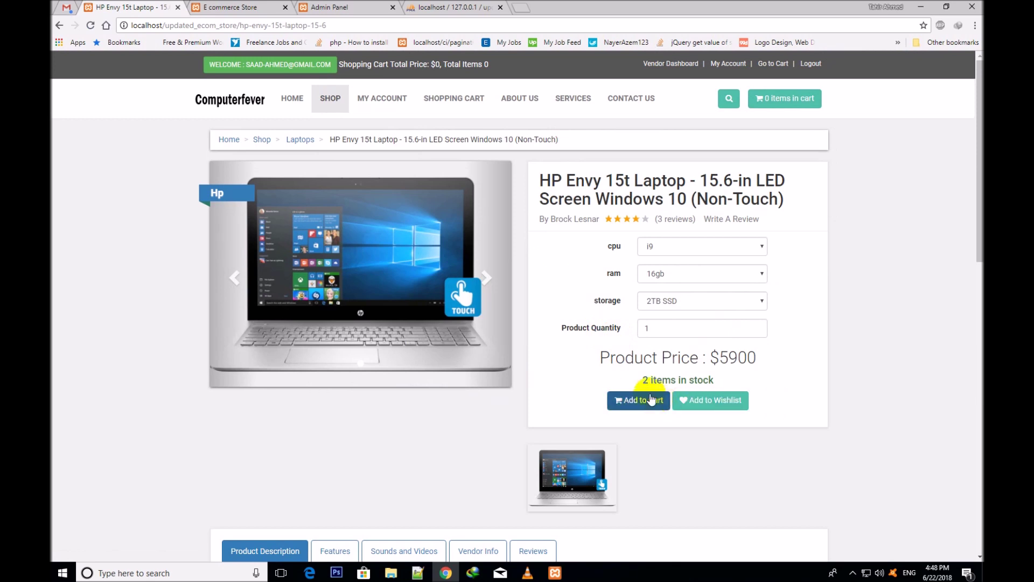
click(326, 98)
scroll(978, 141, down, 5)
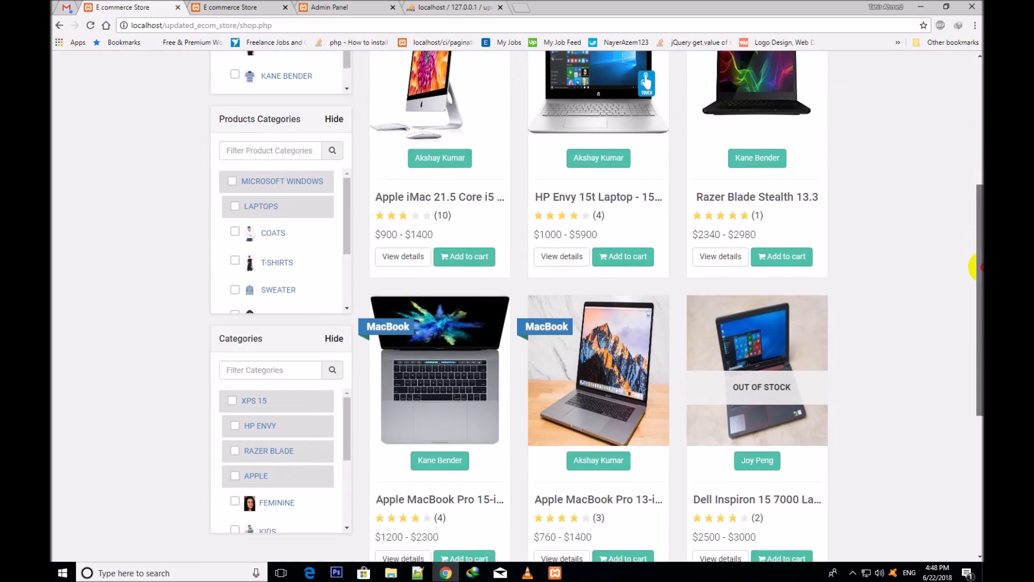
- Reopen the Dell Inspiron 15 7000 page, check its additional and vendor information, and visit the vendor's store
click(754, 323)
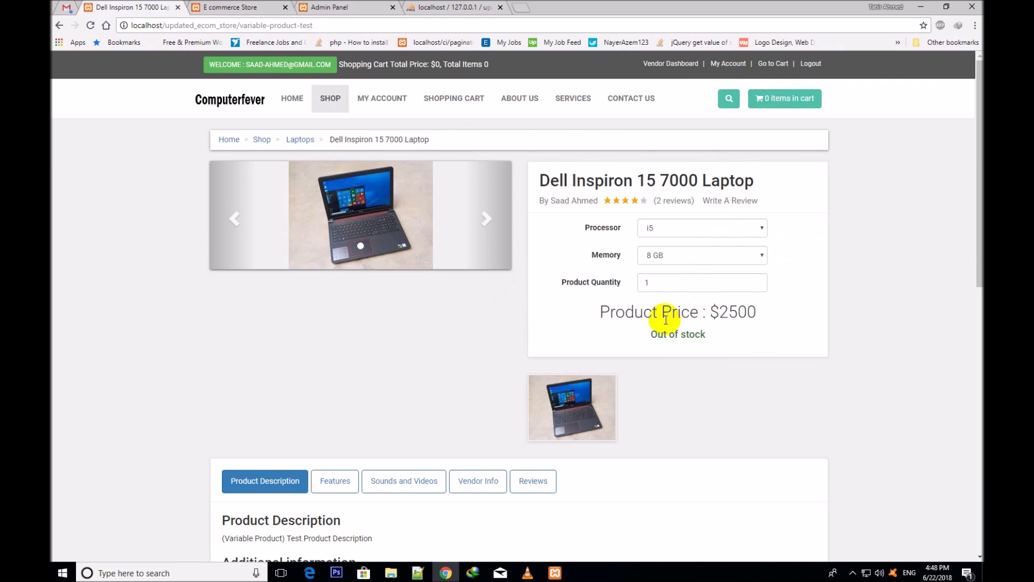
drag(977, 121, 975, 216)
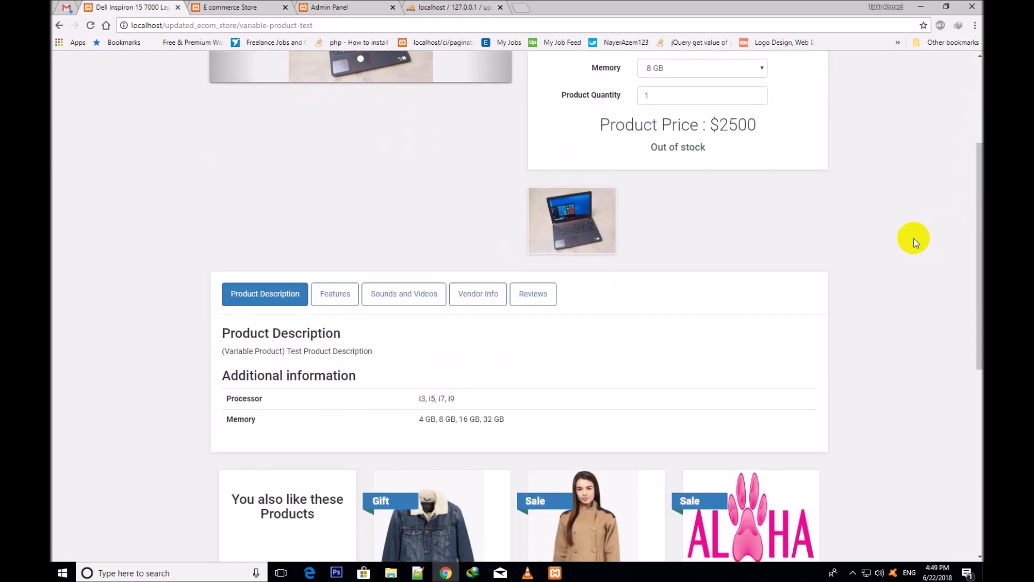
click(476, 301)
scroll(975, 240, down, 1)
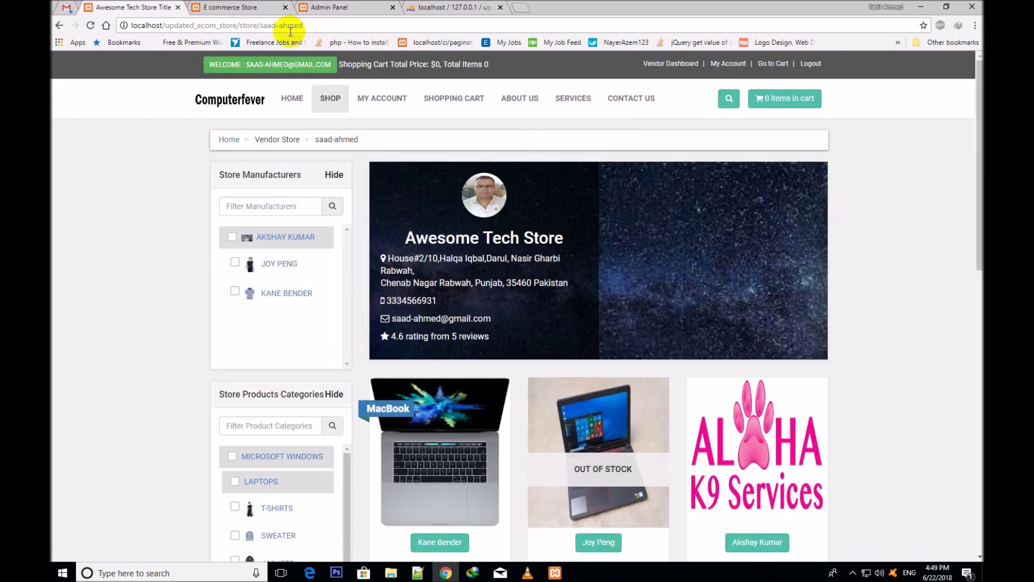
- Examine the vendor store's web address, its store name and the breadcrumb with the vendor's username
click(316, 23)
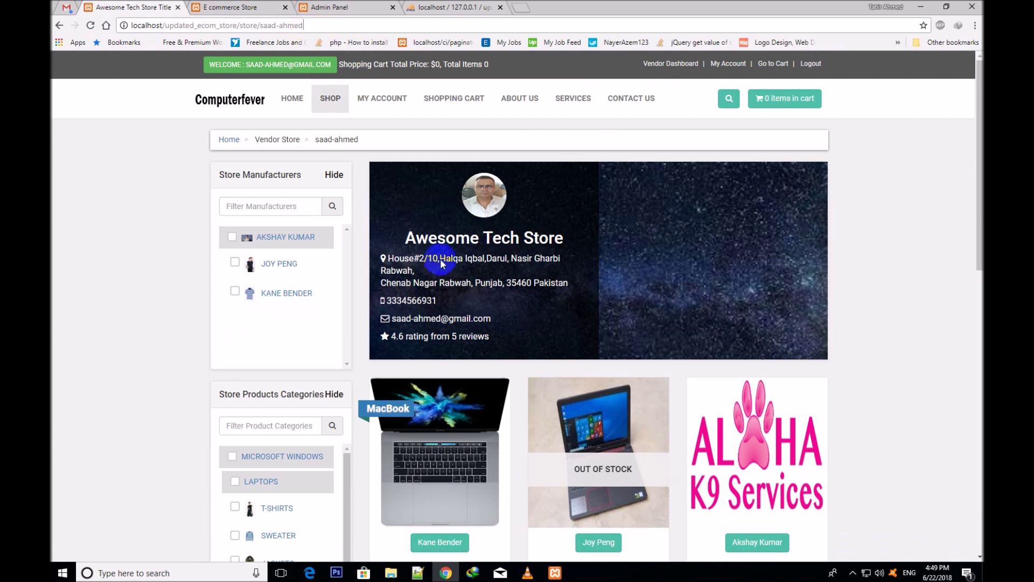
triple_click(442, 237)
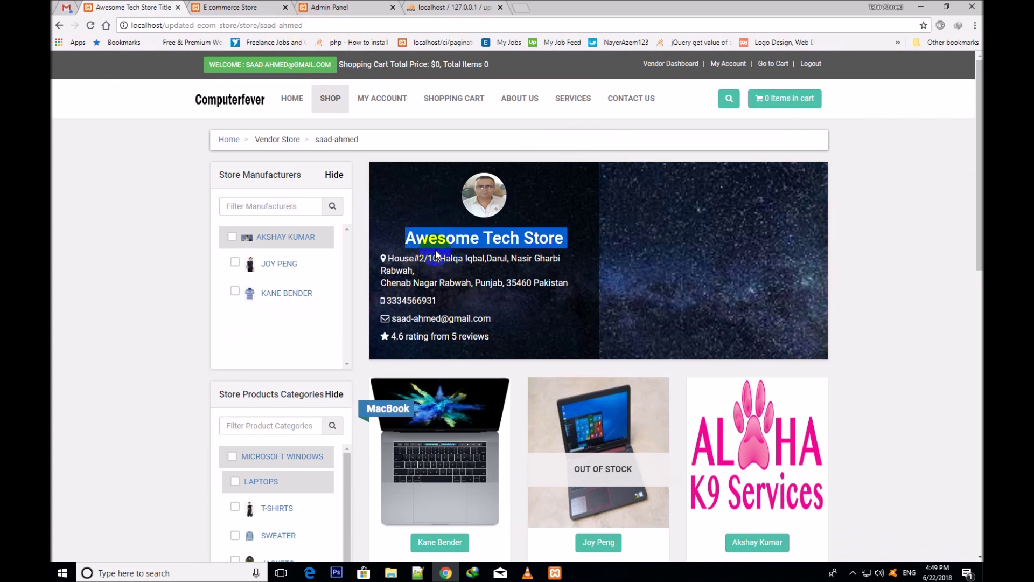
click(437, 264)
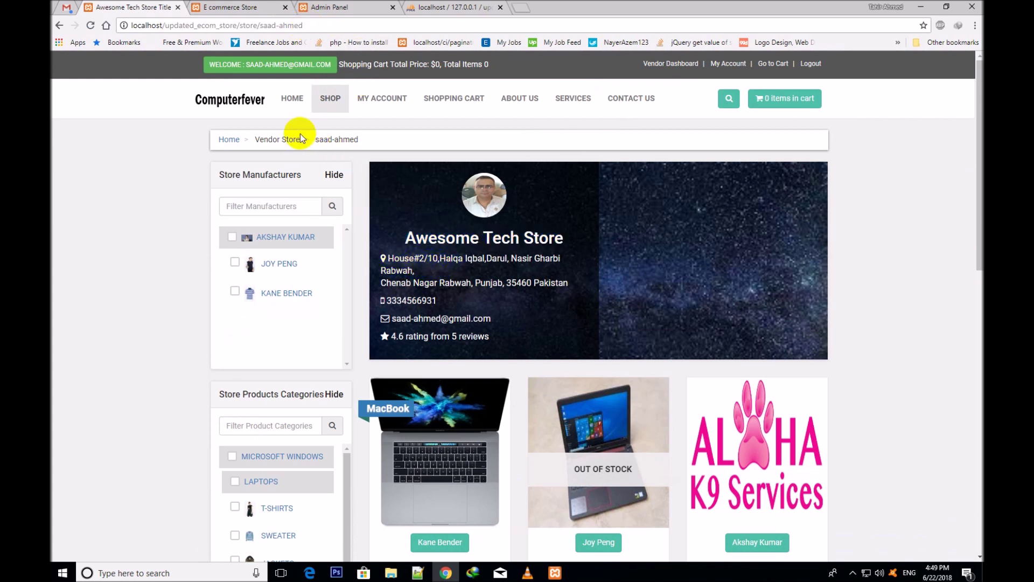
drag(299, 139, 252, 139)
click(320, 142)
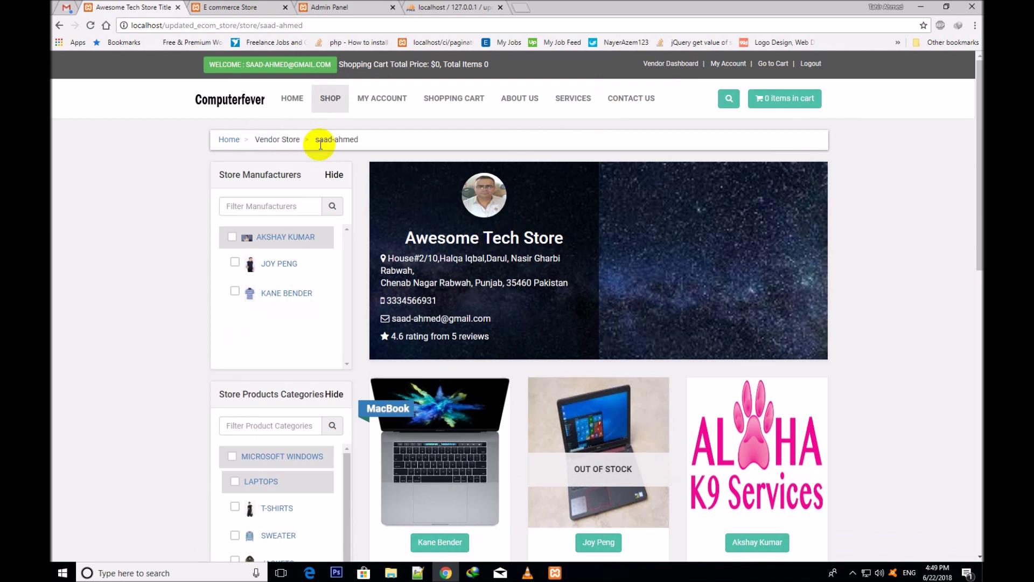
drag(324, 138, 357, 137)
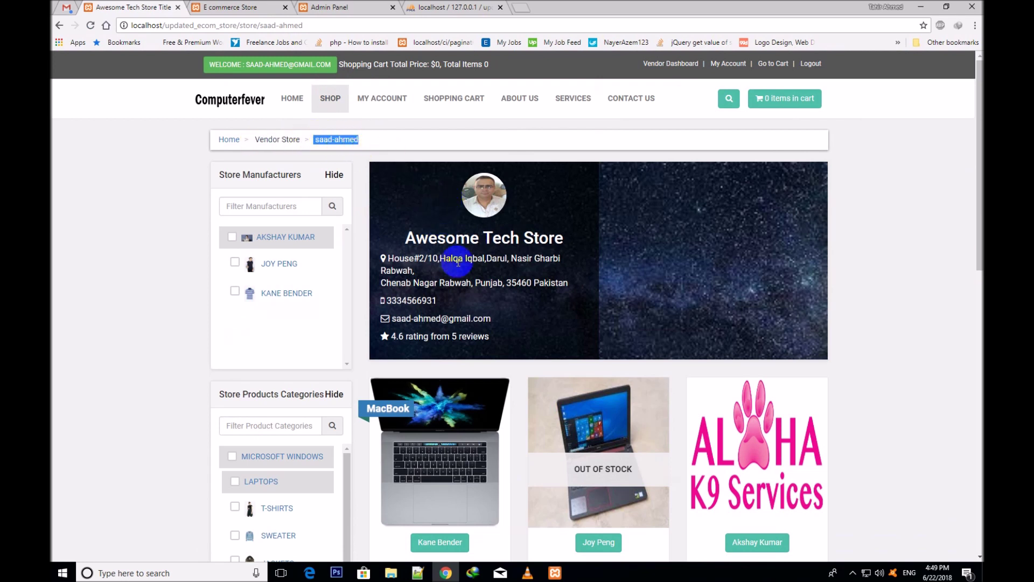
- Go through the store name, postal address, phone number and e-mail in the vendor store's header
triple_click(464, 233)
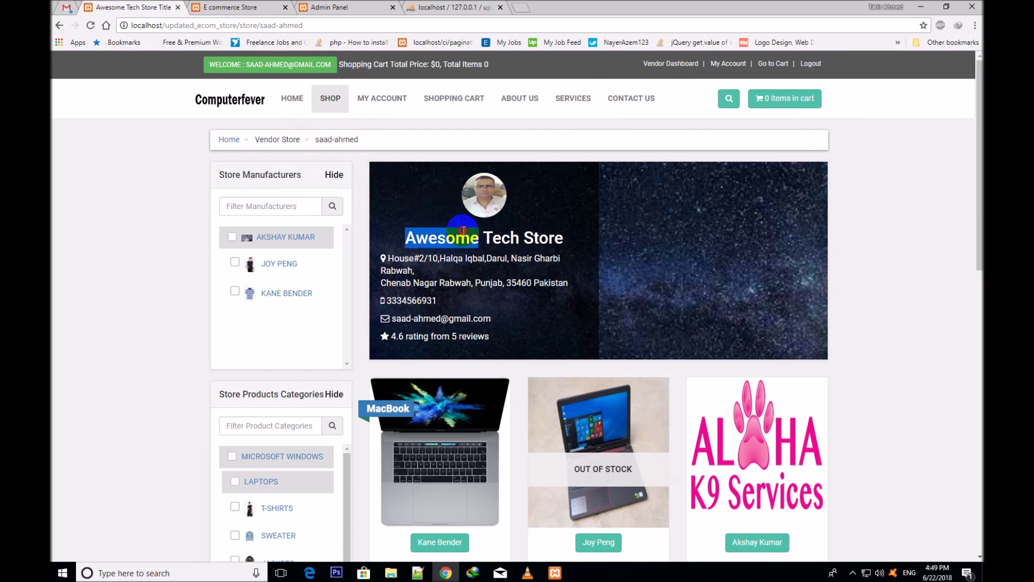
triple_click(406, 258)
drag(412, 300, 462, 321)
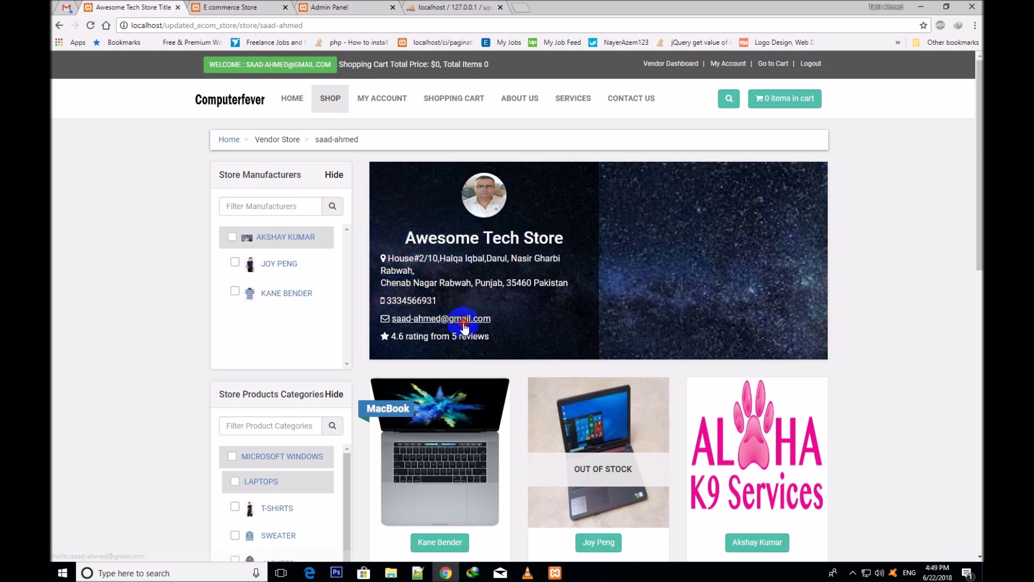
- Filter the vendor store's products by the second manufacturer and clear that filter
drag(975, 155, 942, 211)
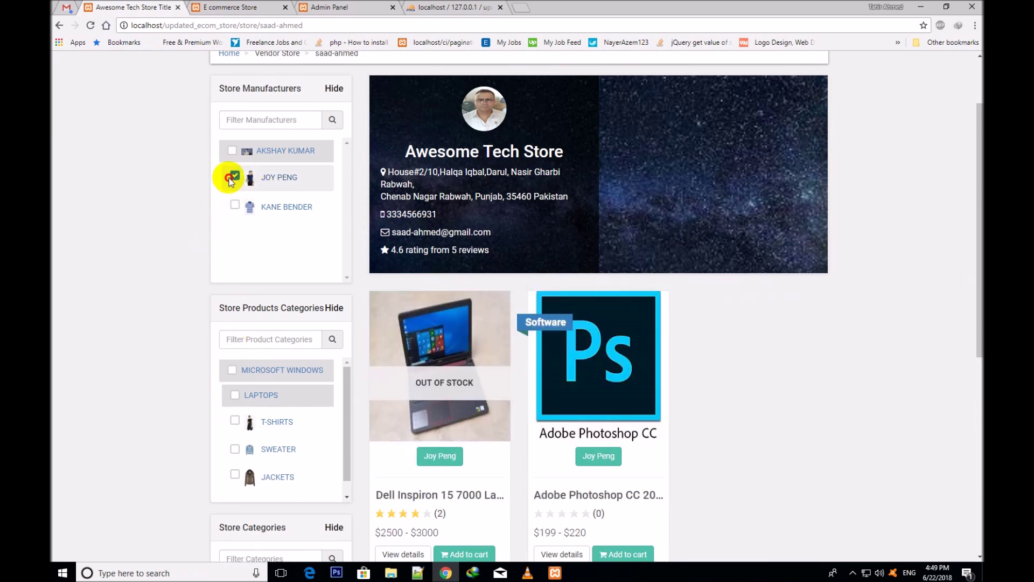
click(233, 178)
scroll(532, 274, up, 2)
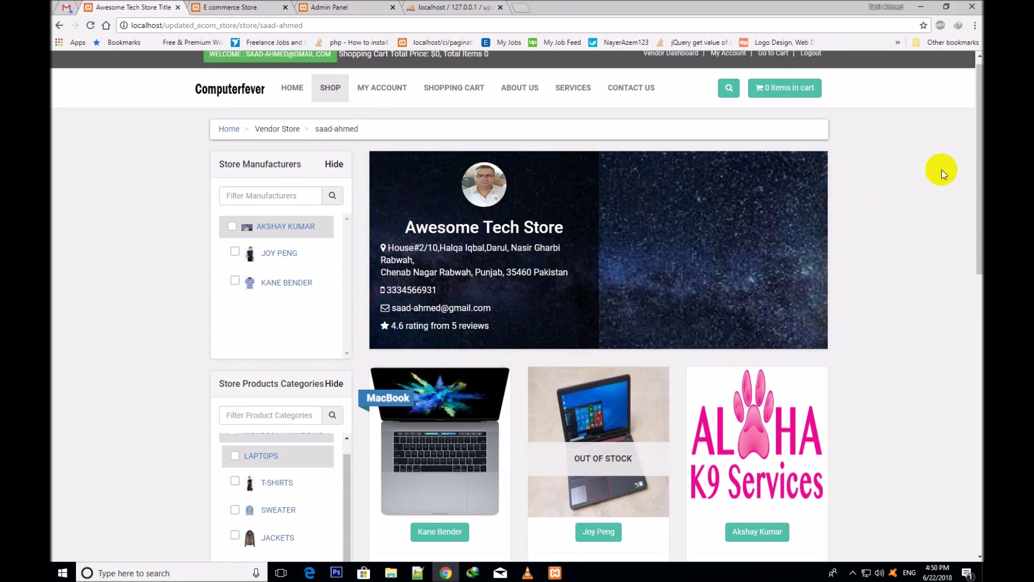
- Filter the vendor store's products by the Jackets product category and the Men, XPS 15 and Apple store categories
drag(975, 157, 963, 246)
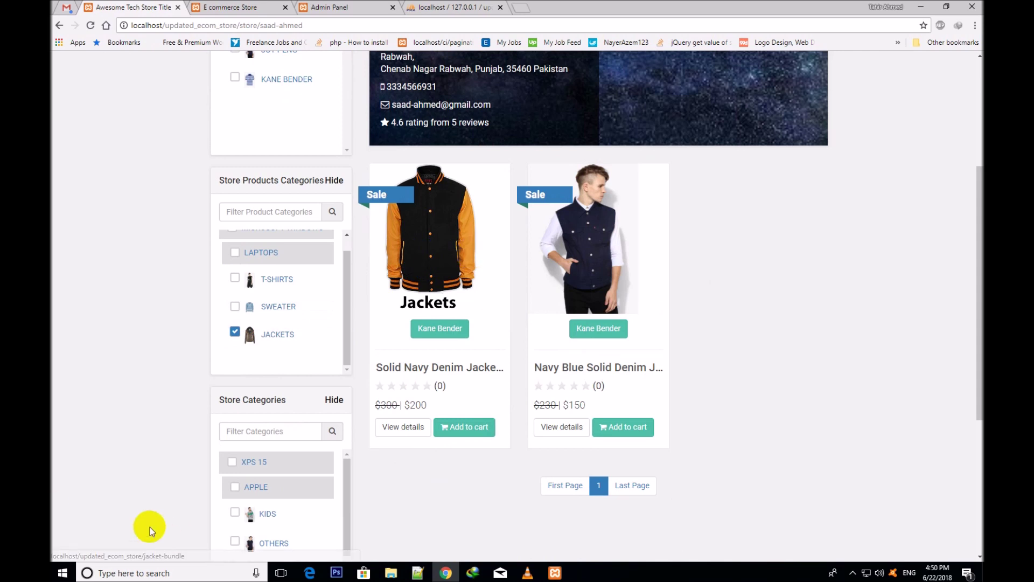
drag(975, 268, 958, 331)
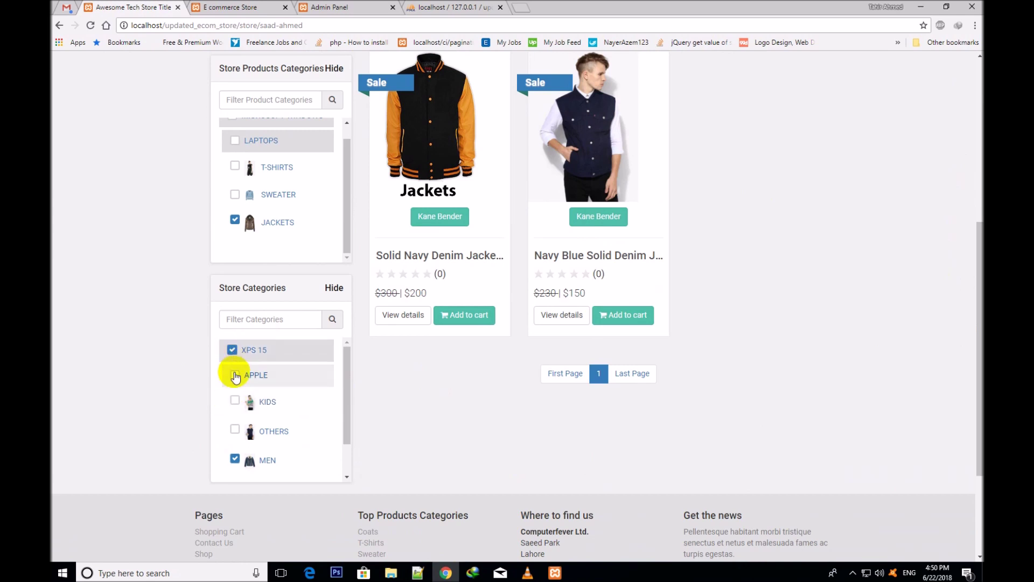
click(236, 375)
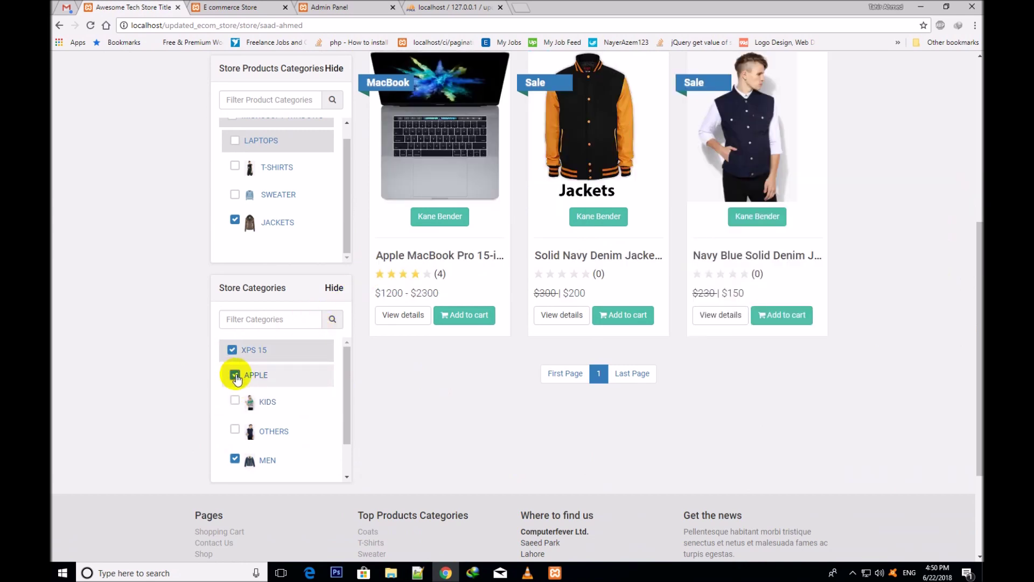
drag(979, 324, 978, 273)
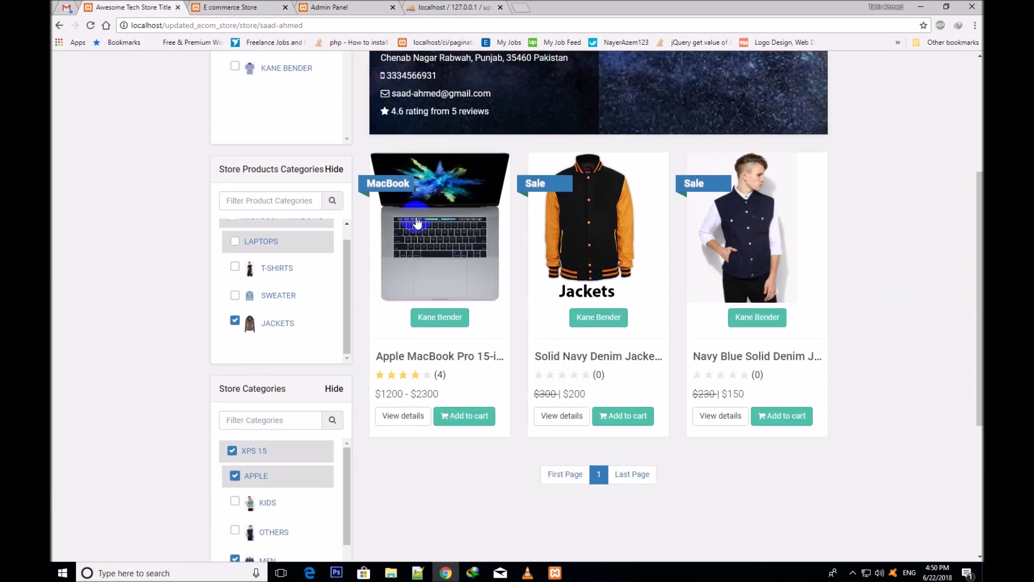
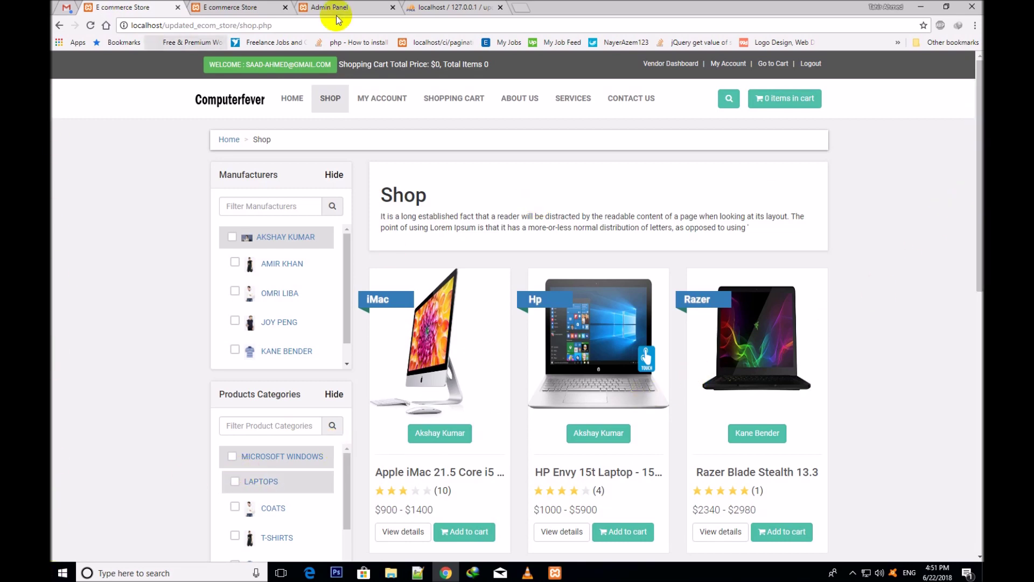
- Open the Apple iMac 21.5 from the main shop and look at its Processor, Memory and Storage attributes
scroll(974, 107, down, 2)
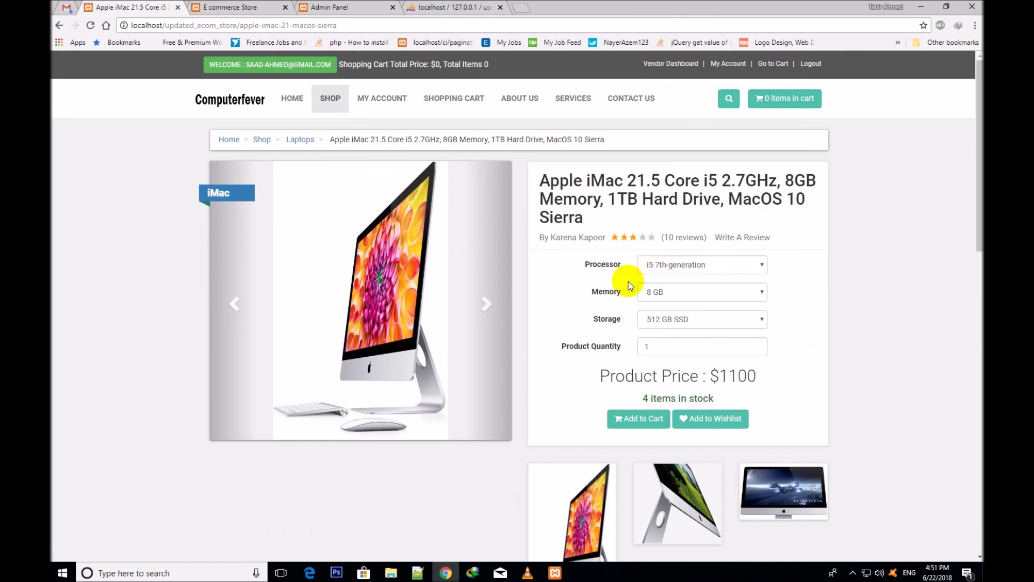
drag(584, 266, 632, 322)
click(624, 317)
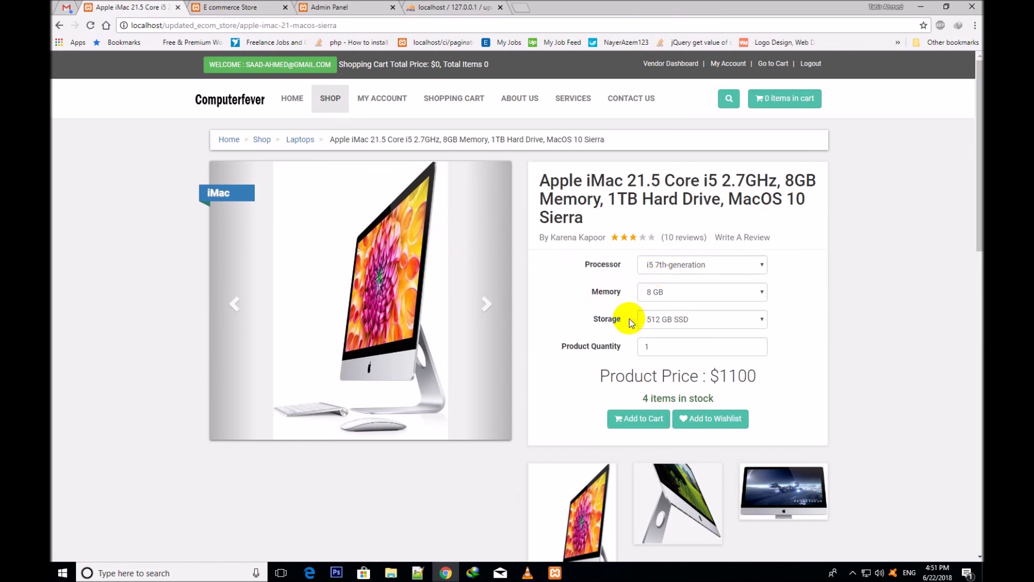
- Configure the iMac with the i7 7th-generation processor, 16 GB memory and 1TB SSD storage, and add it to the cart
click(661, 322)
click(663, 332)
click(655, 295)
click(660, 303)
click(658, 264)
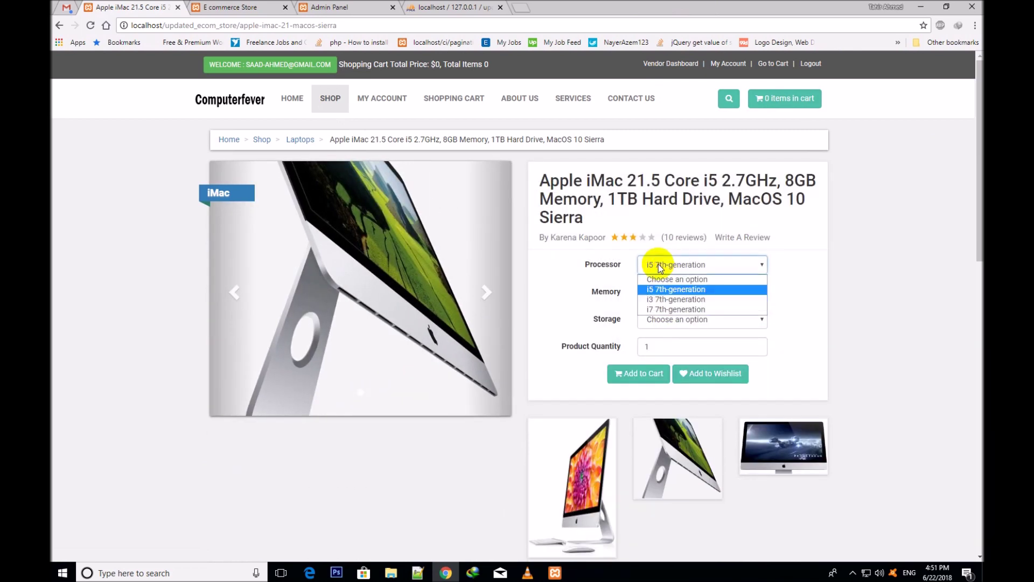
click(665, 309)
click(663, 295)
click(672, 322)
click(667, 323)
click(665, 341)
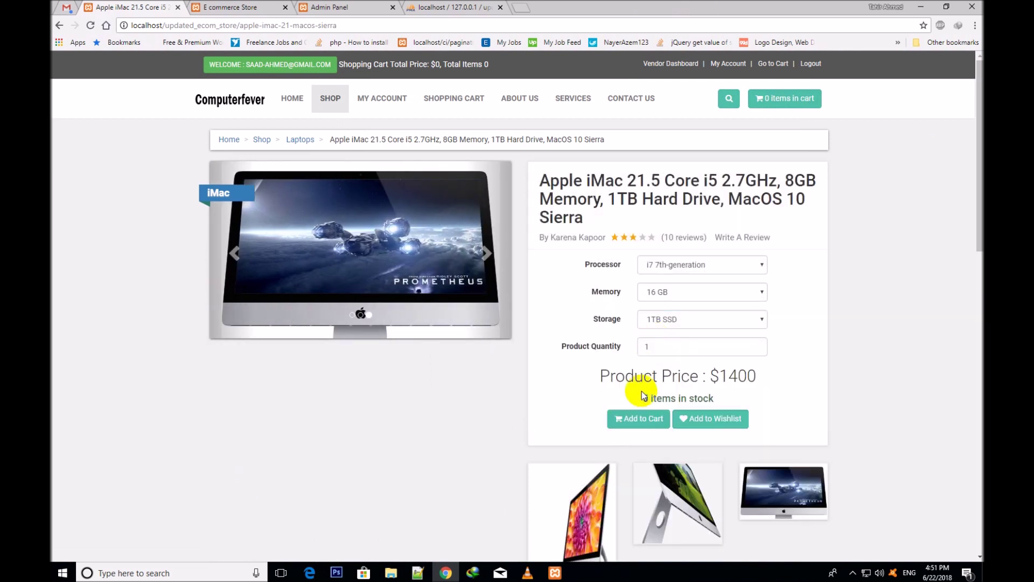
click(624, 421)
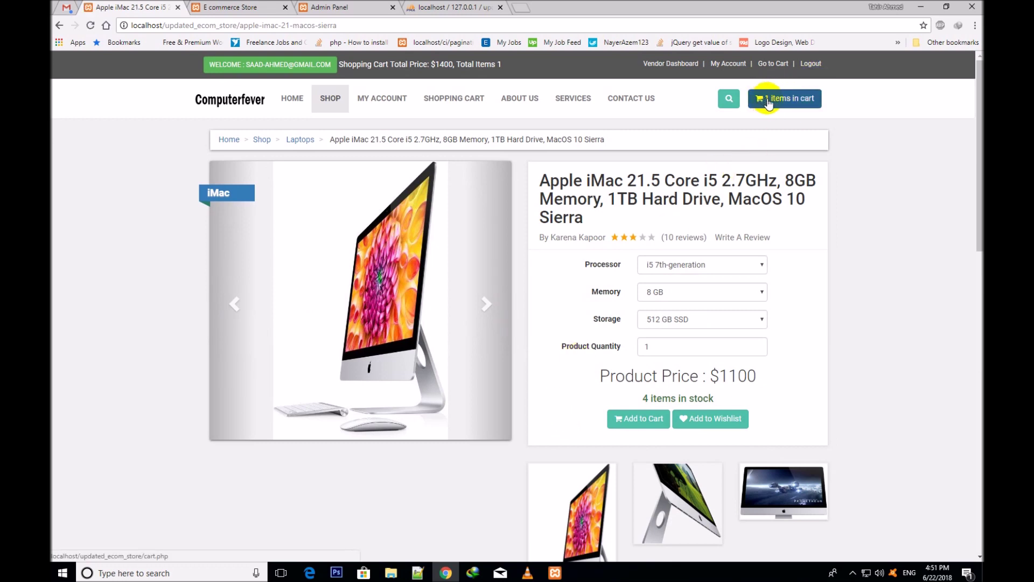
- Add the HP Envy 15t laptop with the i9 cpu, 16gb ram and 2TB SSD storage to the cart, and return to the shop
click(334, 107)
scroll(846, 248, down, 3)
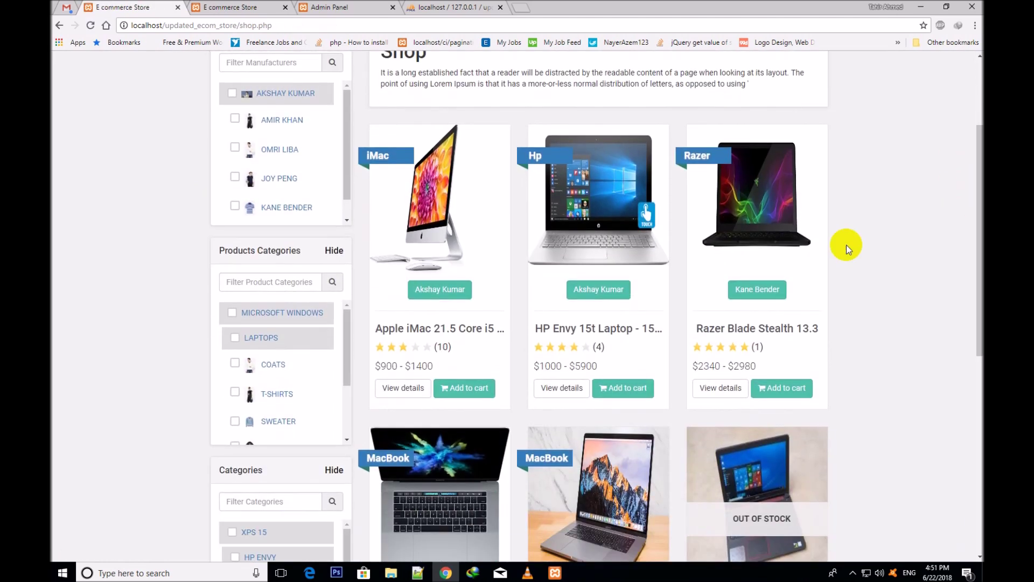
click(618, 224)
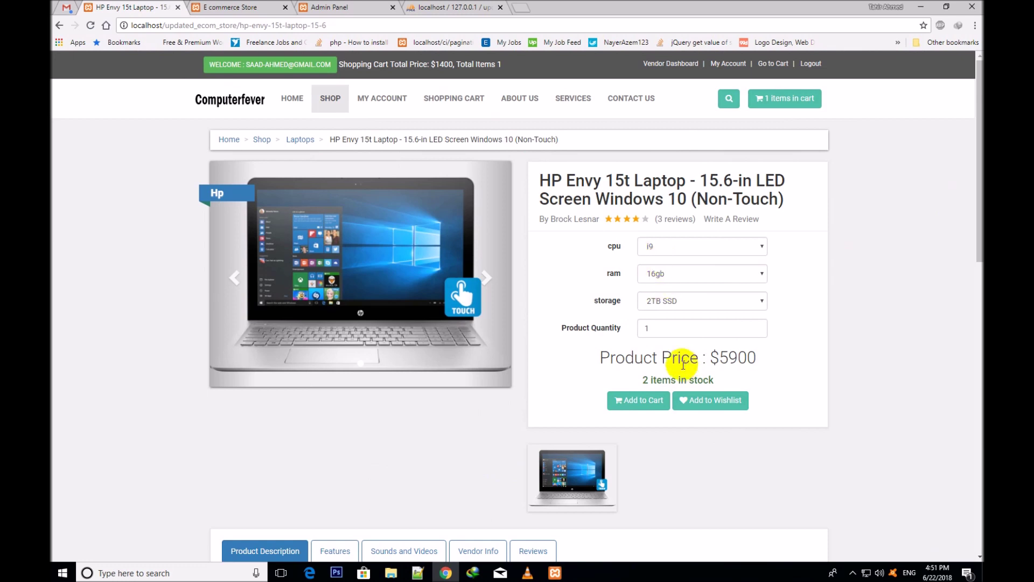
drag(604, 241, 628, 304)
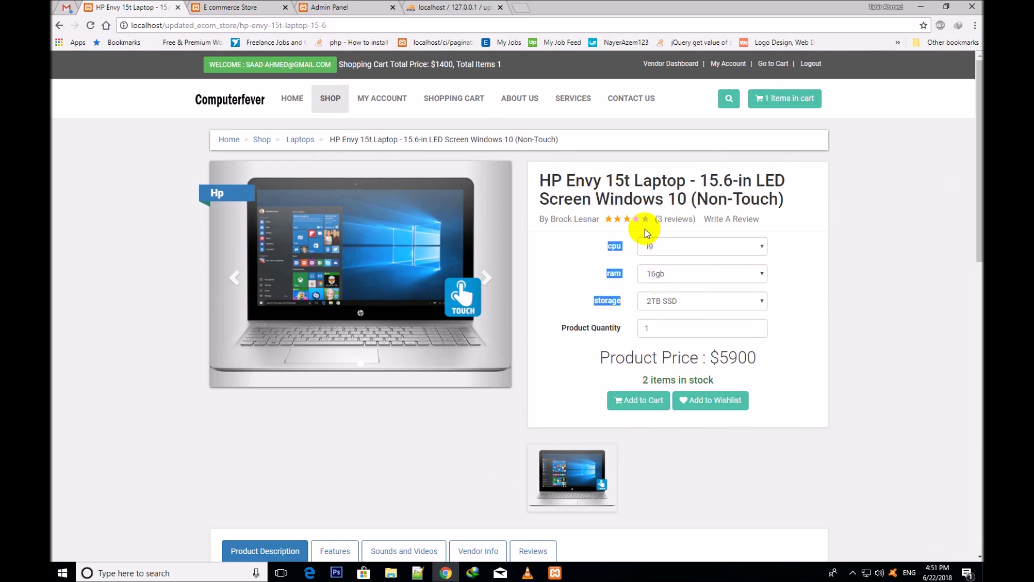
click(604, 251)
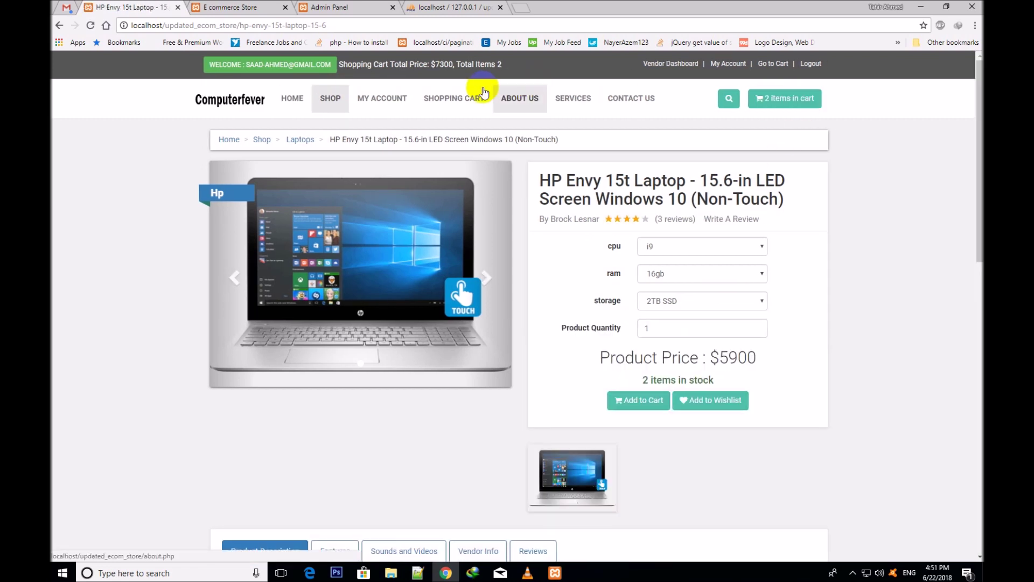
click(328, 105)
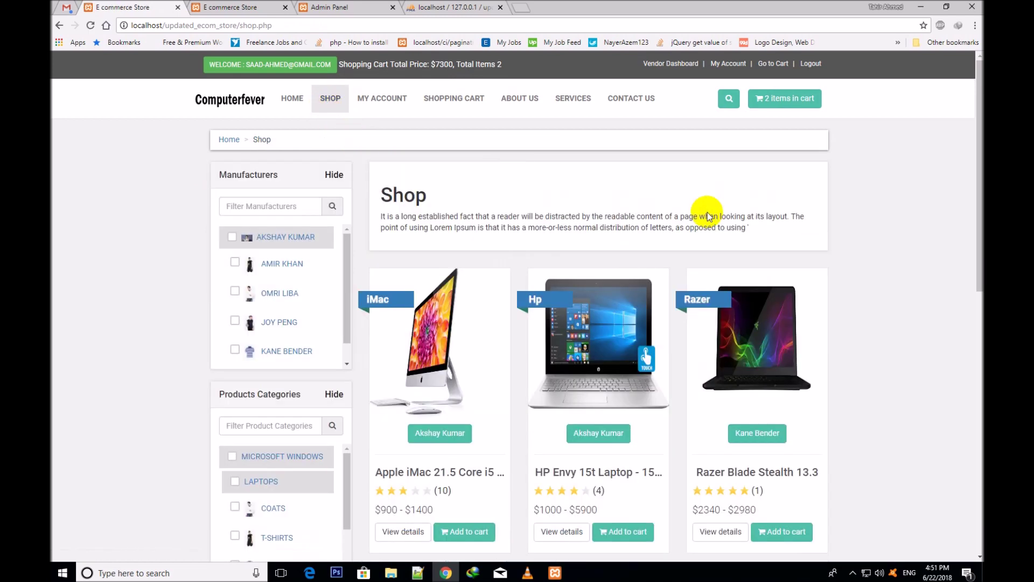
- Open the Razer Blade Stealth 13.3 and add it to the cart with 8 GB memory and the i3 7en processor
scroll(919, 224, down, 4)
click(738, 159)
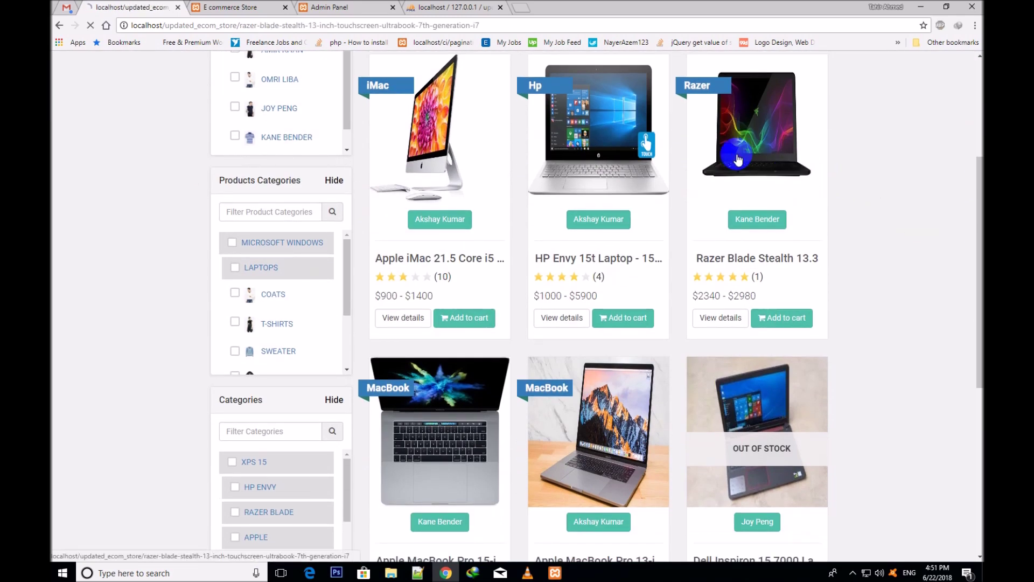
triple_click(595, 179)
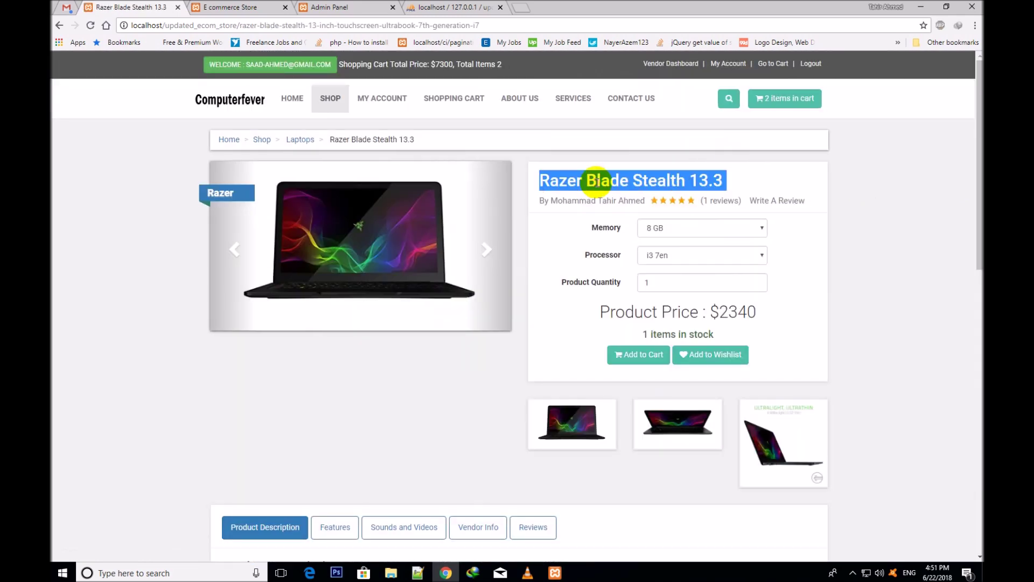
click(623, 243)
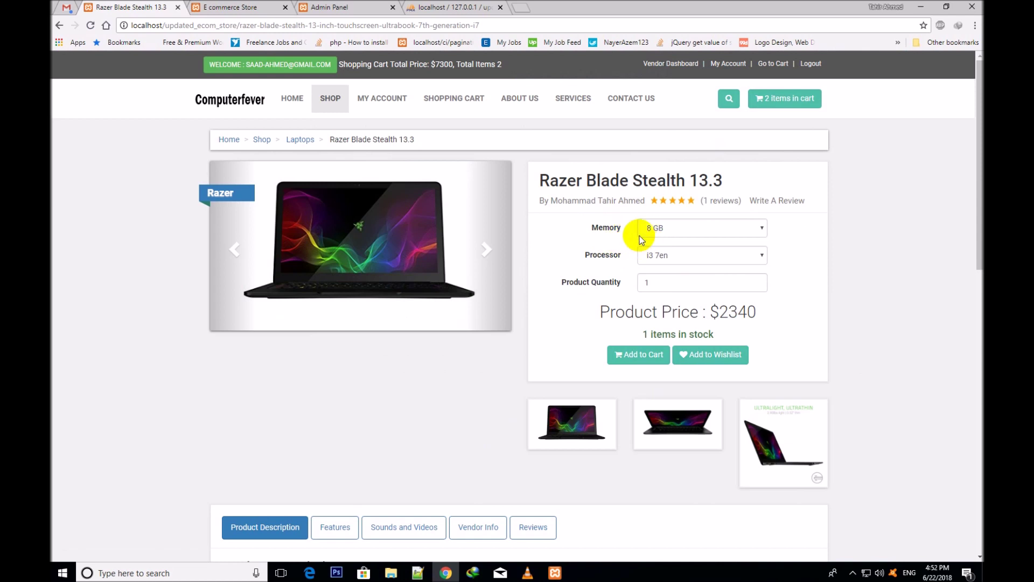
drag(579, 222, 618, 262)
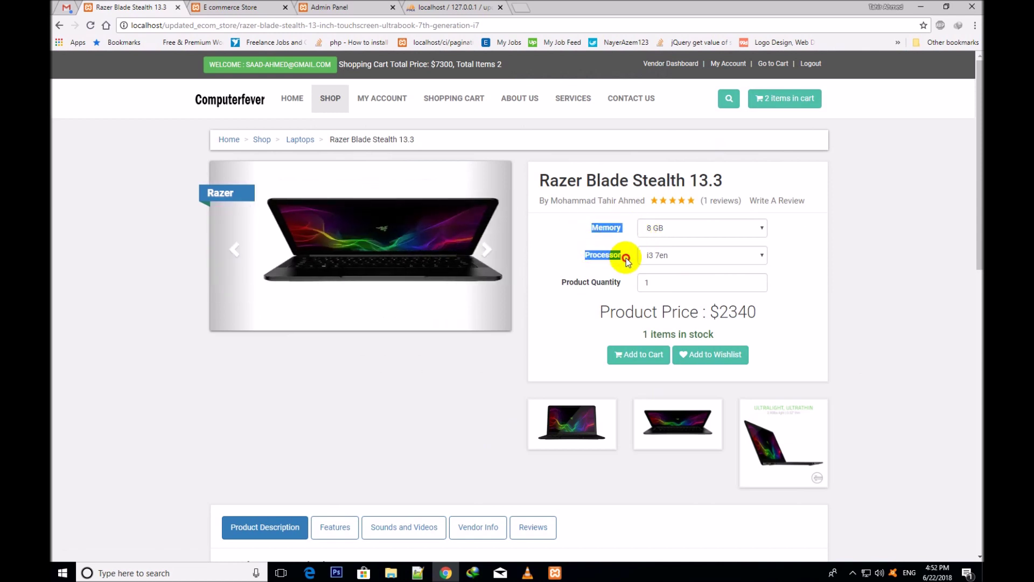
click(619, 258)
click(650, 352)
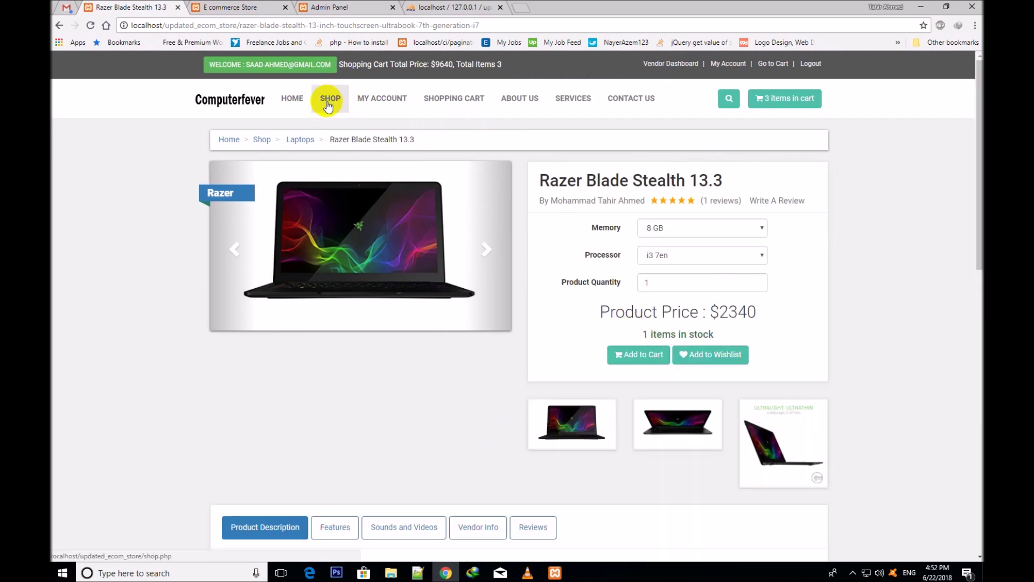
- From the shop, open the Apple MacBook Pro 15-inch 2018 and add it to the cart with 16 GB memory, i7 7th-generation processor and 512GB SSD
scroll(968, 237, down, 8)
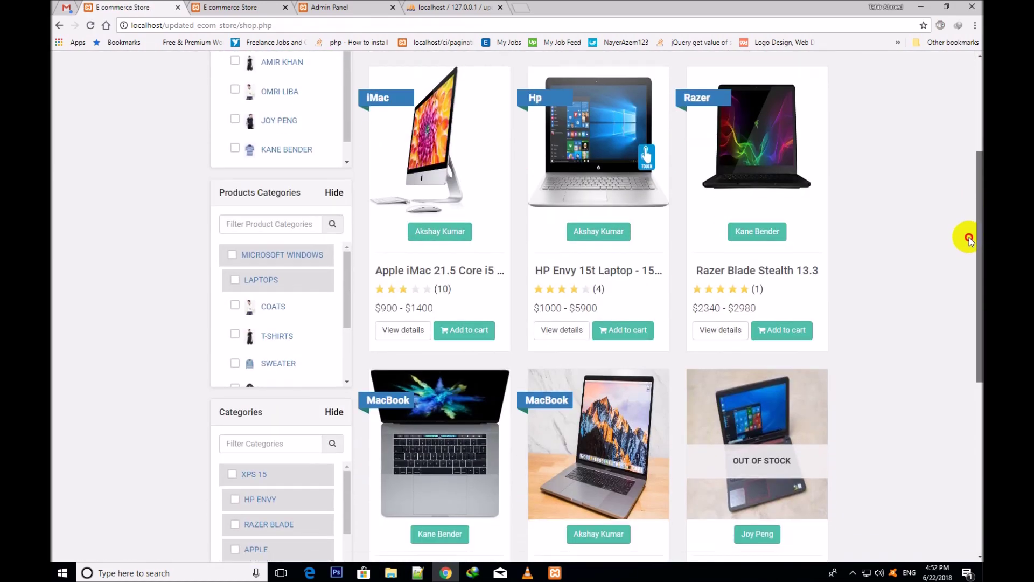
click(413, 308)
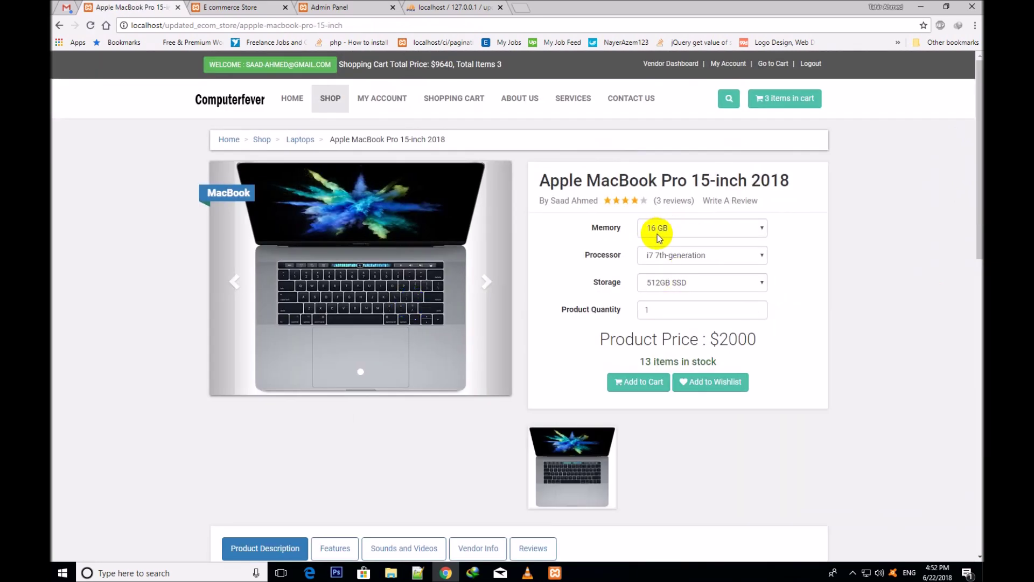
triple_click(584, 180)
drag(581, 220, 630, 288)
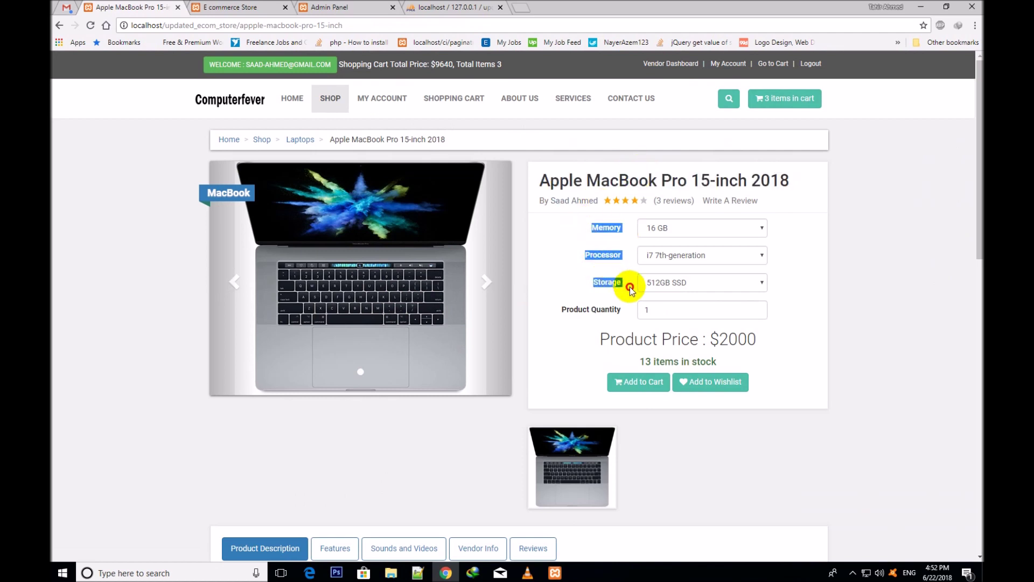
click(629, 289)
click(636, 385)
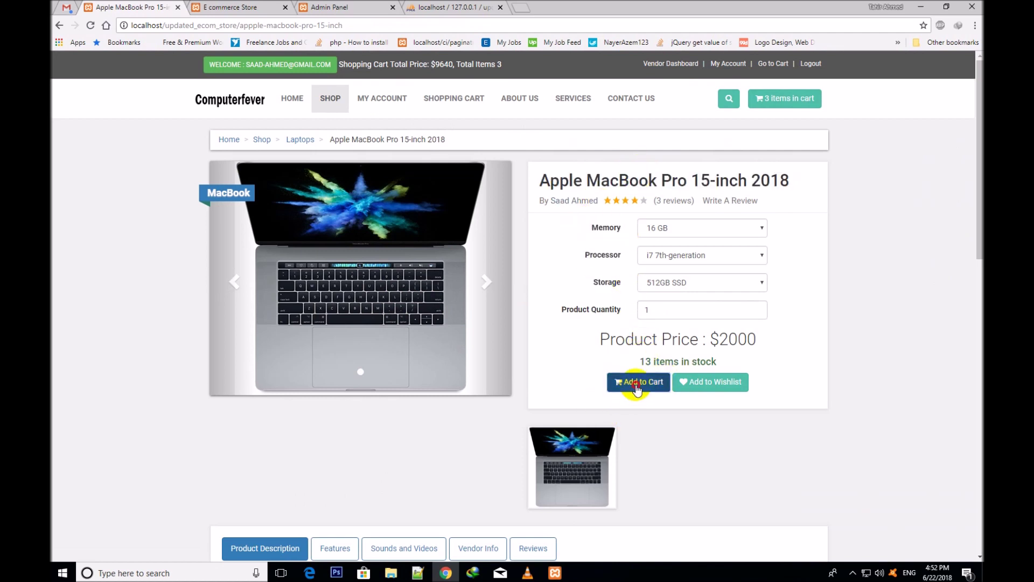
- Open the shopping cart and examine the Apple iMac's chosen processor, memory and storage and its vendor
click(776, 114)
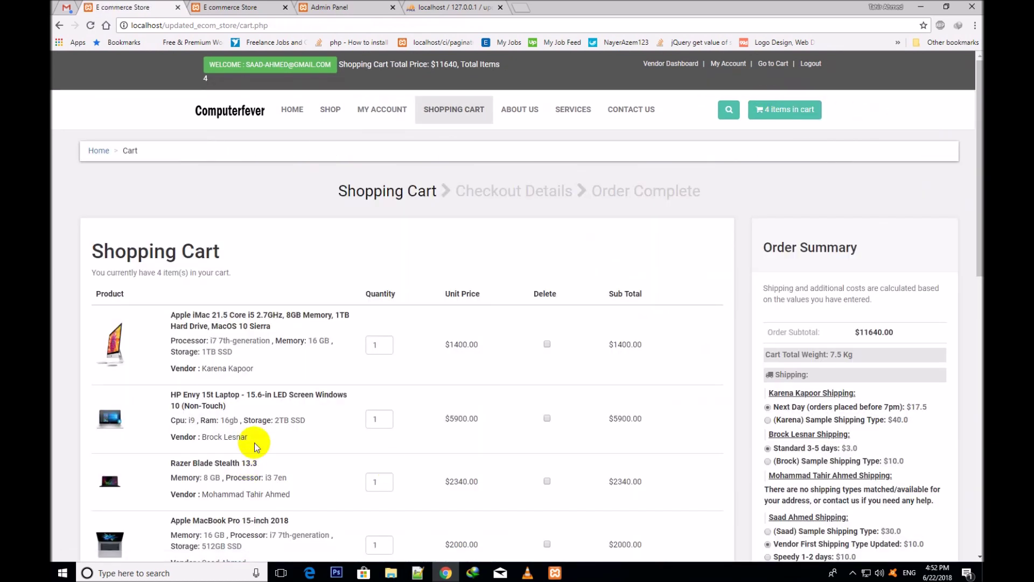
scroll(979, 210, down, 2)
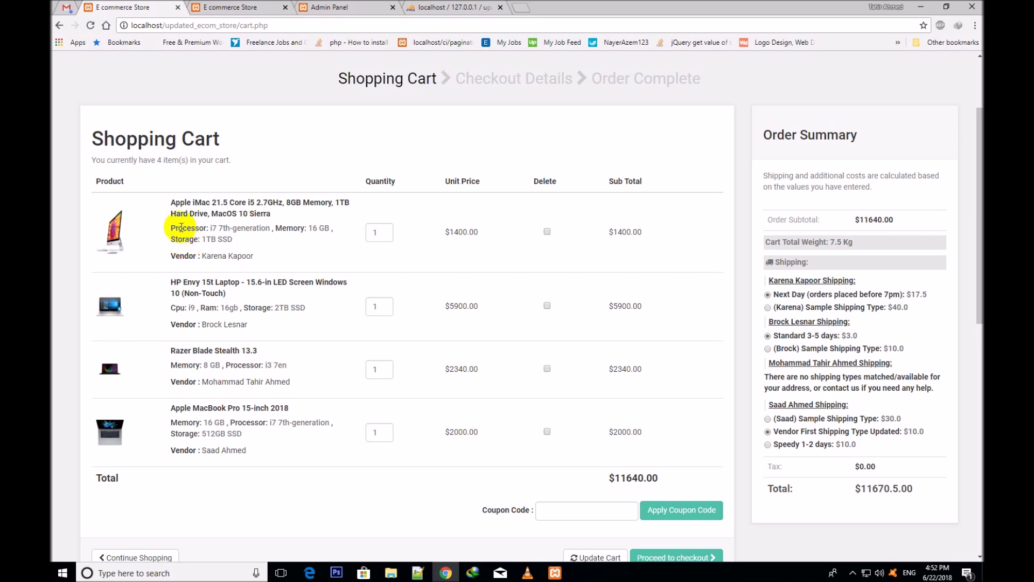
drag(169, 229, 232, 240)
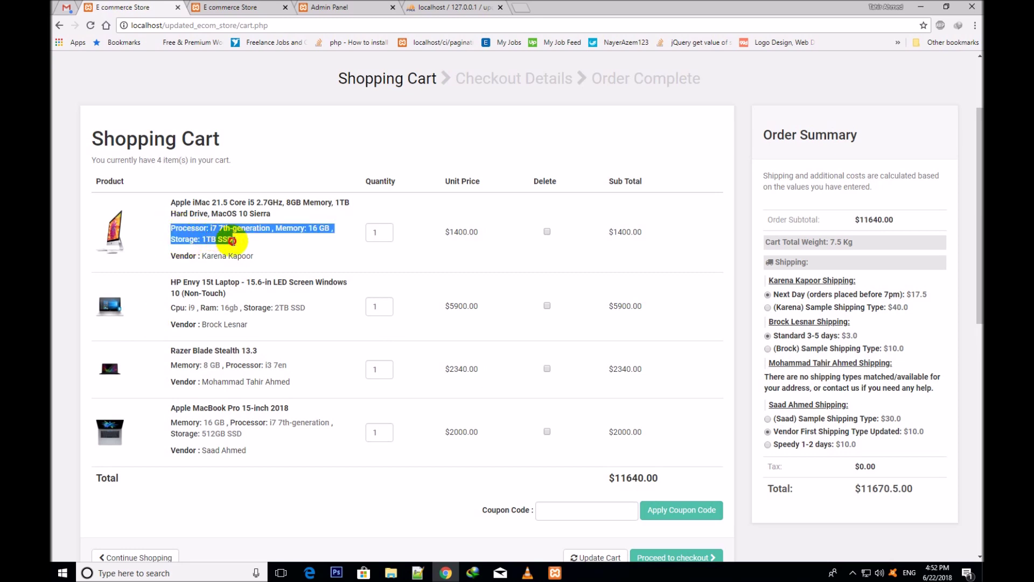
double_click(192, 228)
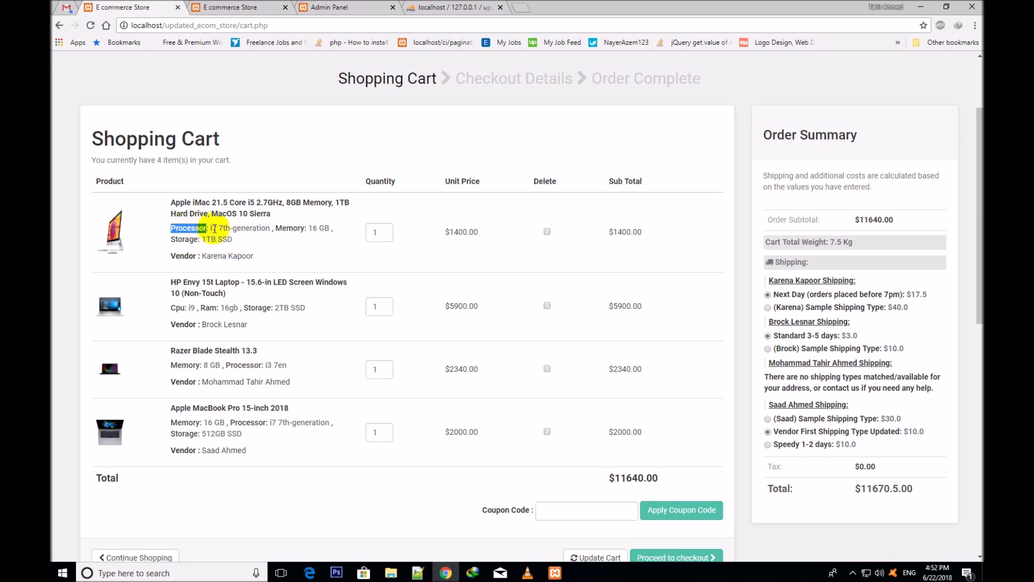
drag(269, 230, 209, 225)
click(290, 226)
double_click(289, 226)
drag(308, 228, 326, 231)
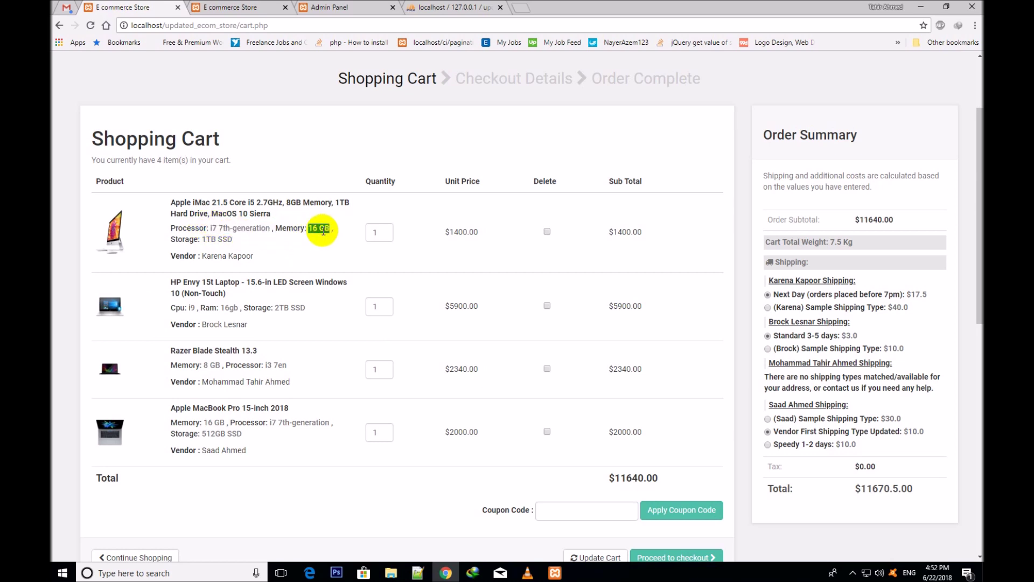
drag(232, 239, 208, 241)
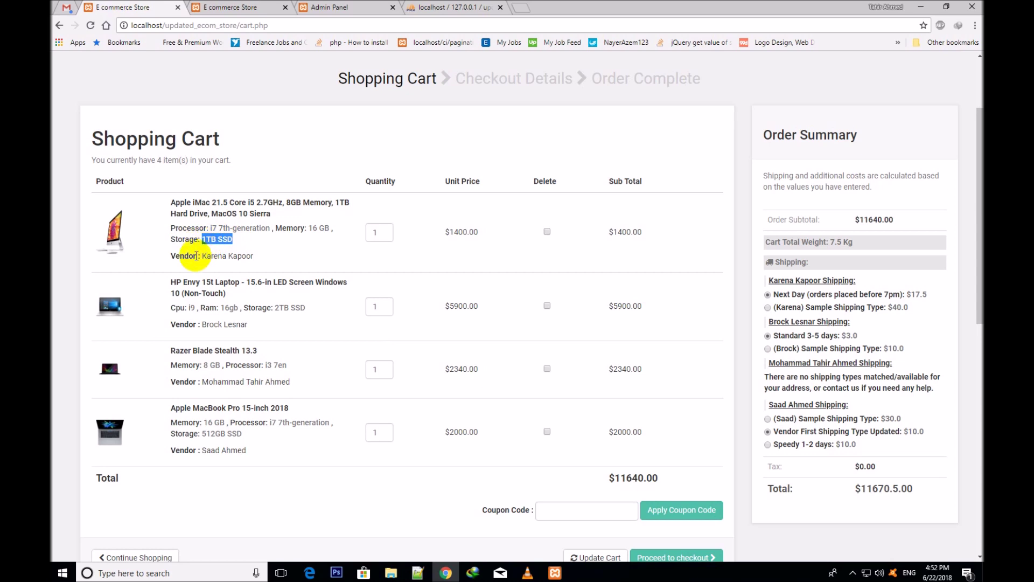
drag(202, 256, 253, 257)
click(247, 273)
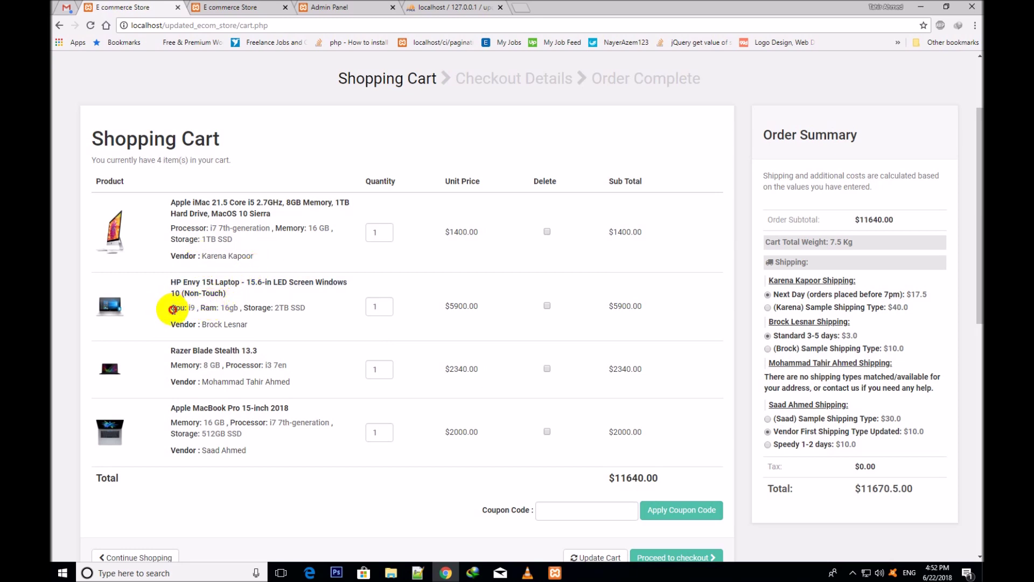
- Examine the HP Envy 15t's chosen cpu, ram and storage and its vendor in the cart
drag(186, 311, 191, 312)
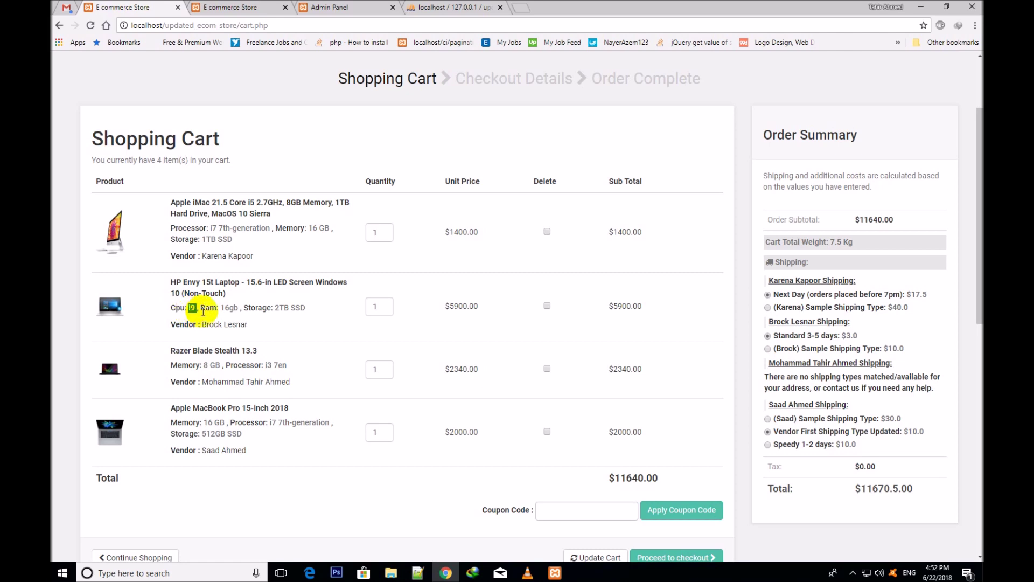
double_click(207, 308)
drag(284, 308, 311, 311)
click(311, 311)
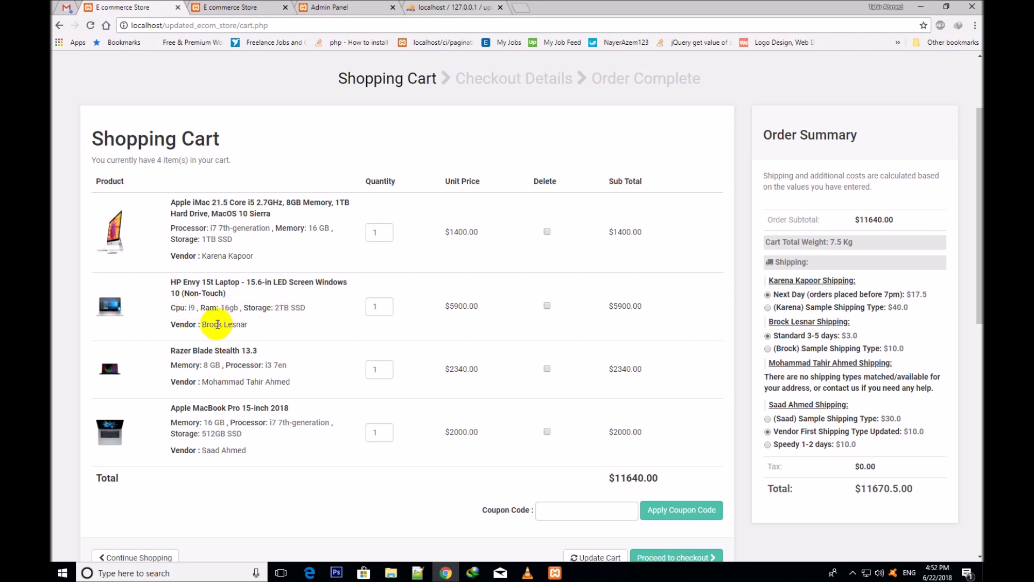
drag(199, 325, 296, 323)
click(275, 334)
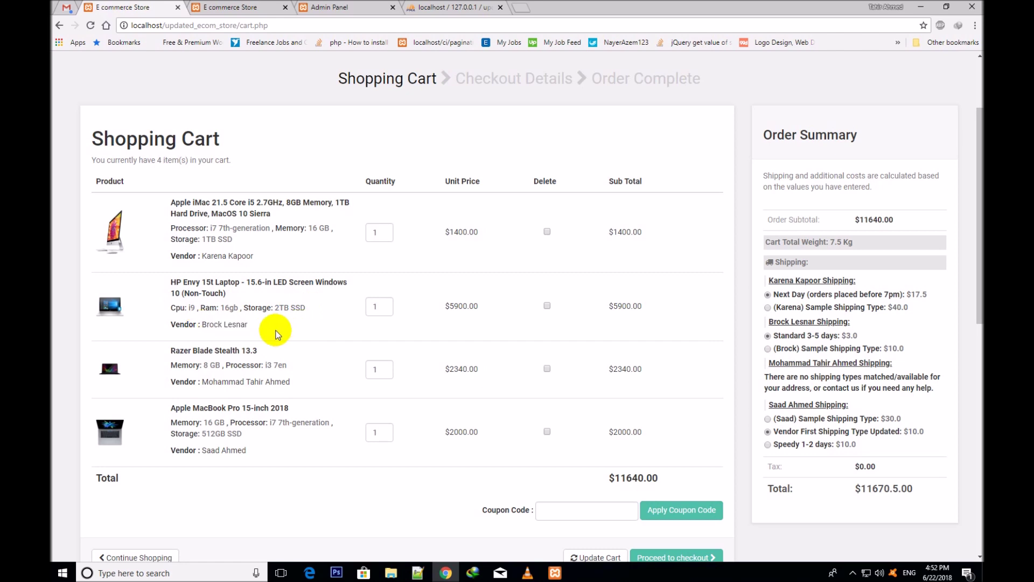
- Examine the Razer Blade Stealth's chosen memory and processor and its vendor in the cart
double_click(197, 369)
drag(203, 366, 227, 367)
double_click(245, 366)
double_click(268, 369)
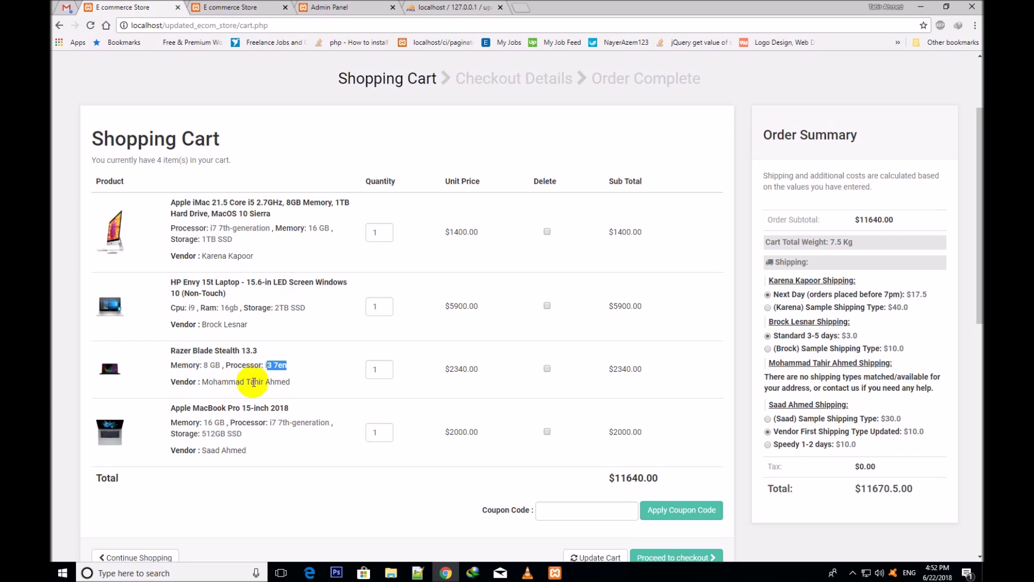
triple_click(250, 382)
click(244, 430)
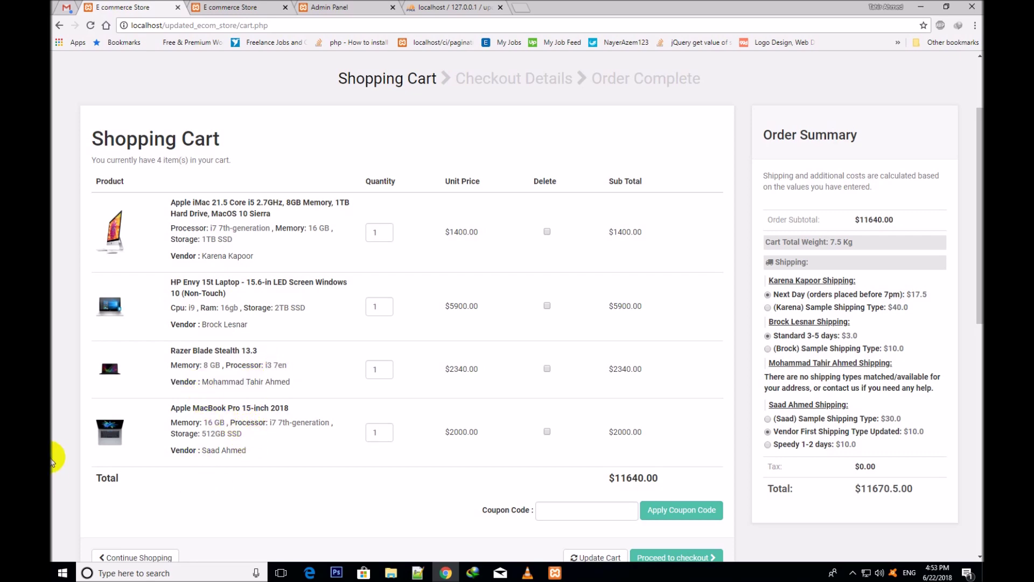
- Examine the order summary's shipping section and match its first vendor heading with the iMac's vendor in the cart
mouse_move(977, 158)
mouse_down()
mouse_move(977, 211)
mouse_move(979, 166)
mouse_up()
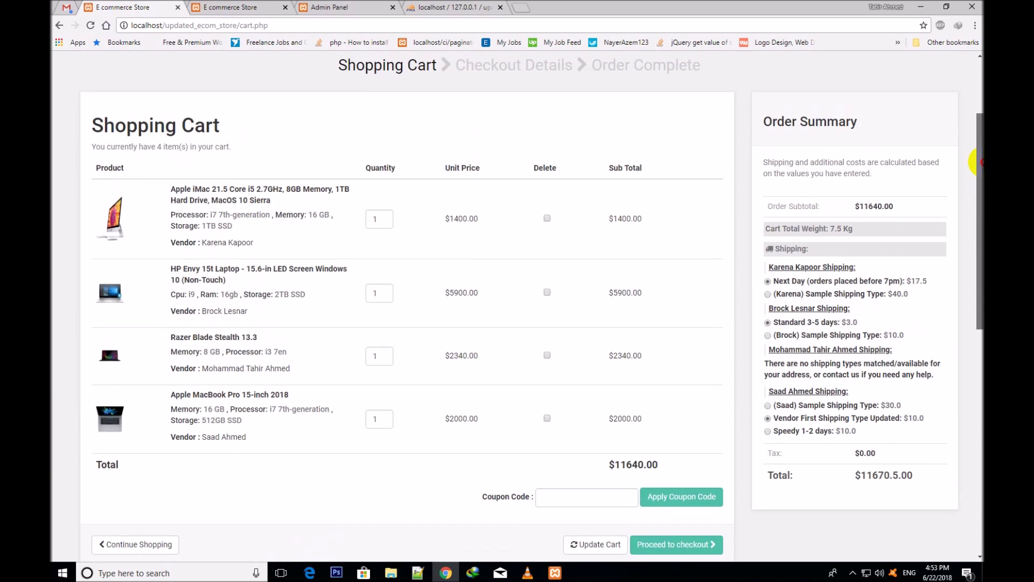
drag(808, 247, 765, 254)
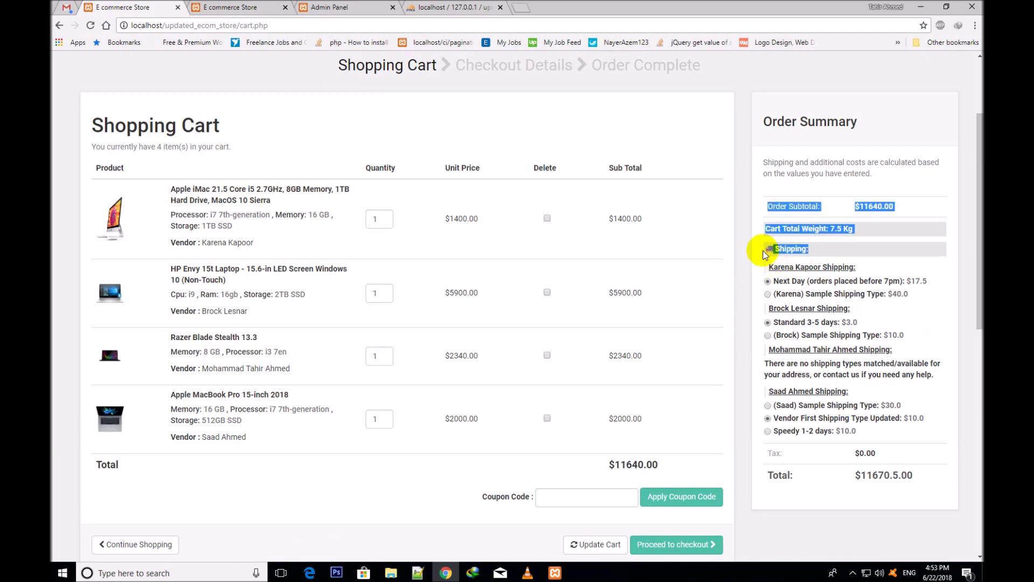
click(775, 259)
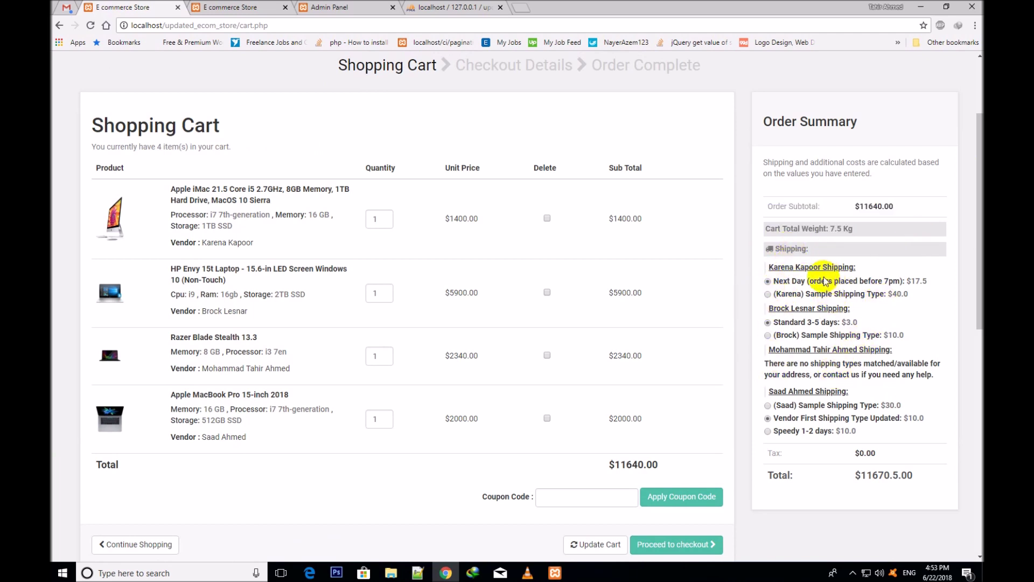
drag(767, 269, 861, 273)
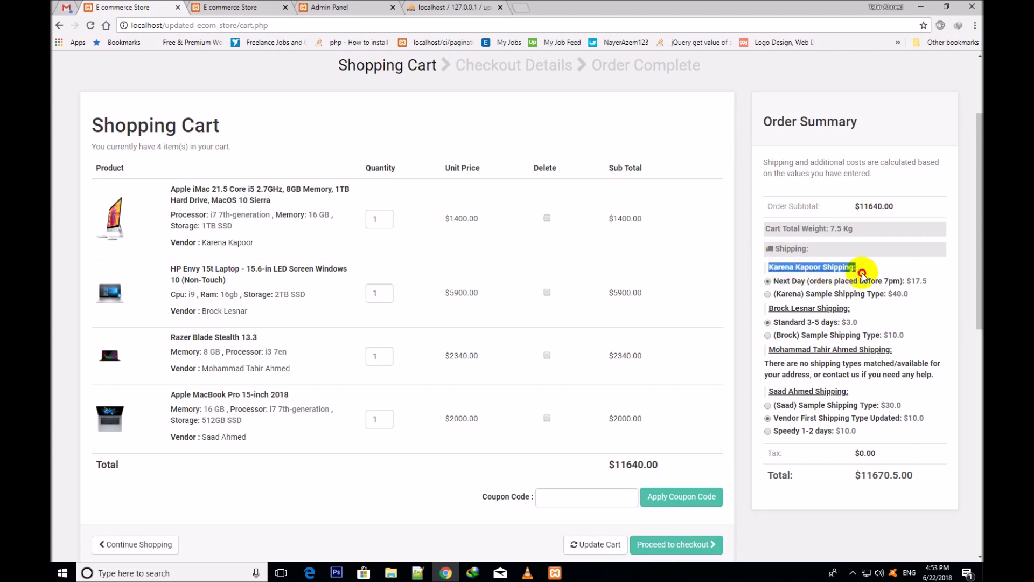
click(862, 276)
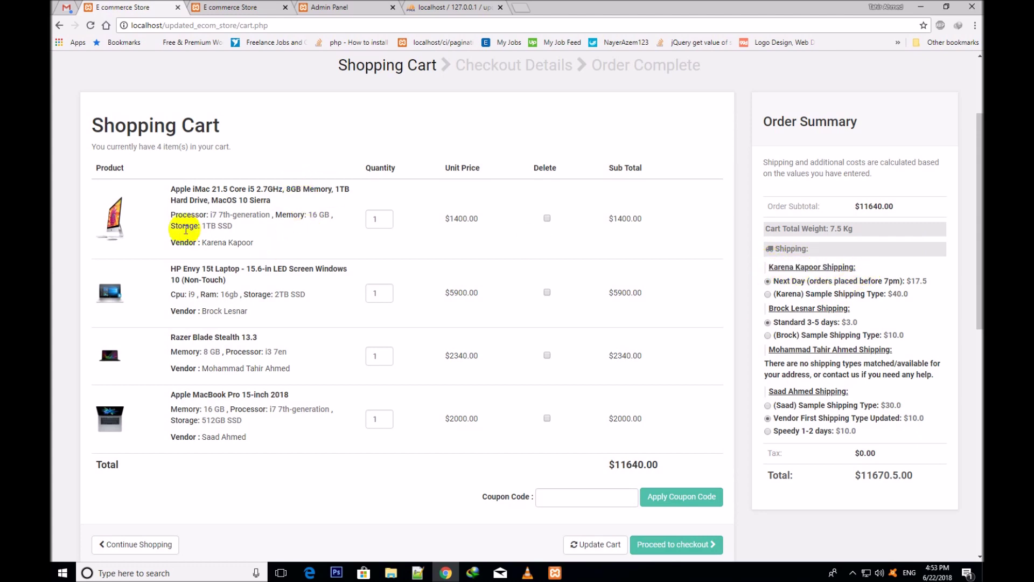
click(219, 245)
click(262, 248)
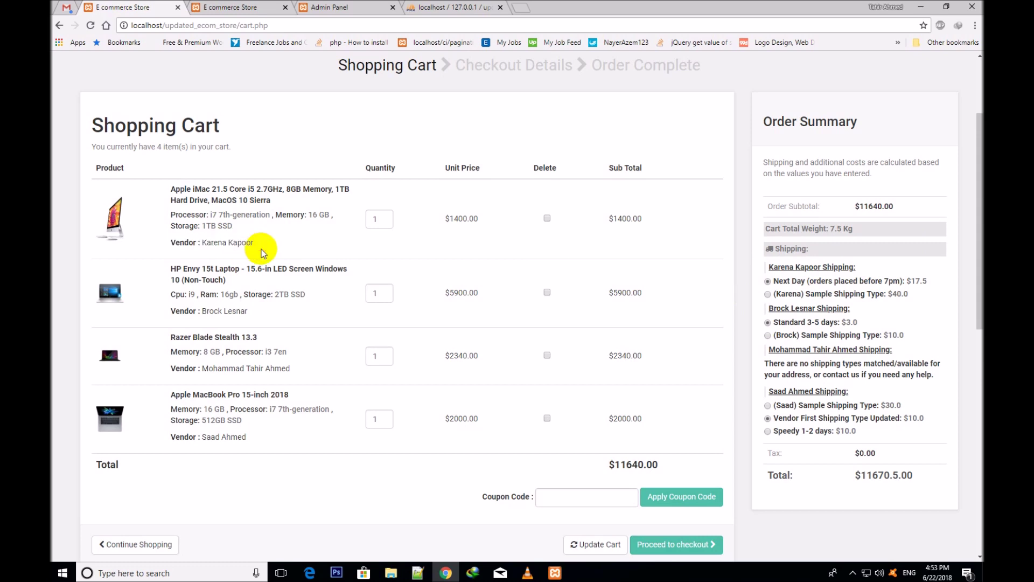
- Try the iMac vendor's Sample Shipping Type, return to Next Day, and examine the HP Envy vendor's shipping options
click(768, 294)
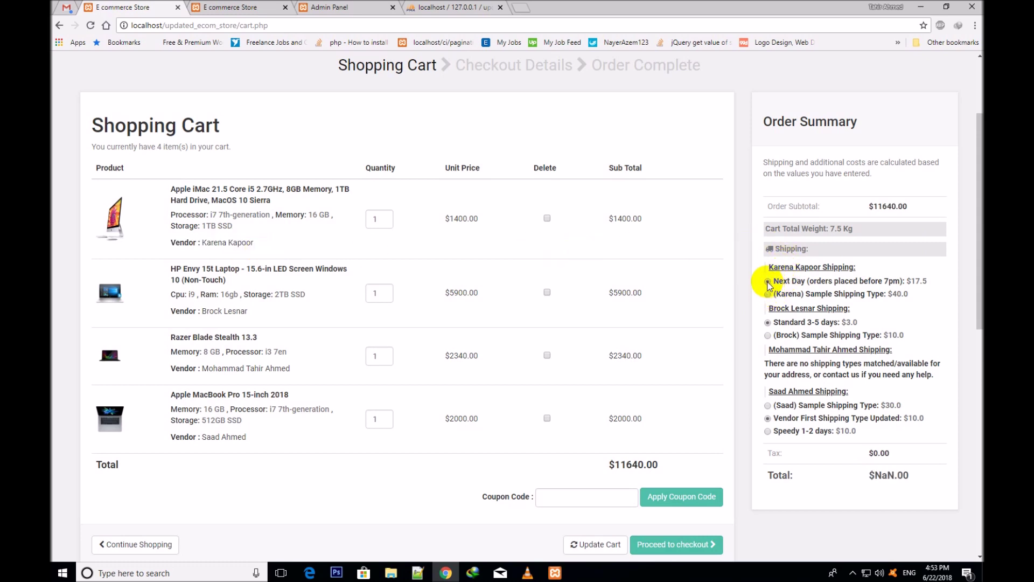
drag(769, 268, 776, 309)
click(912, 300)
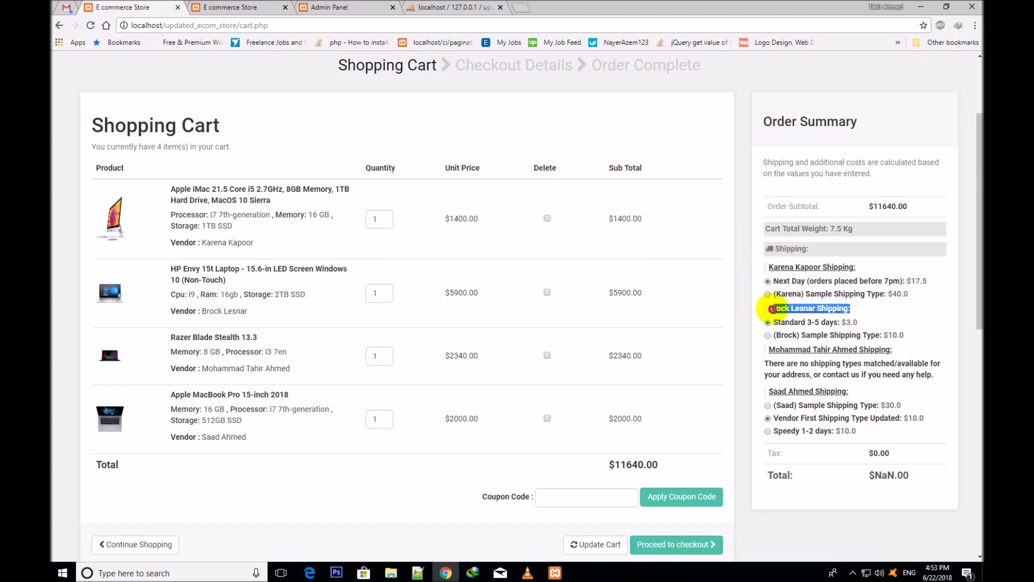
click(773, 322)
drag(773, 321, 931, 331)
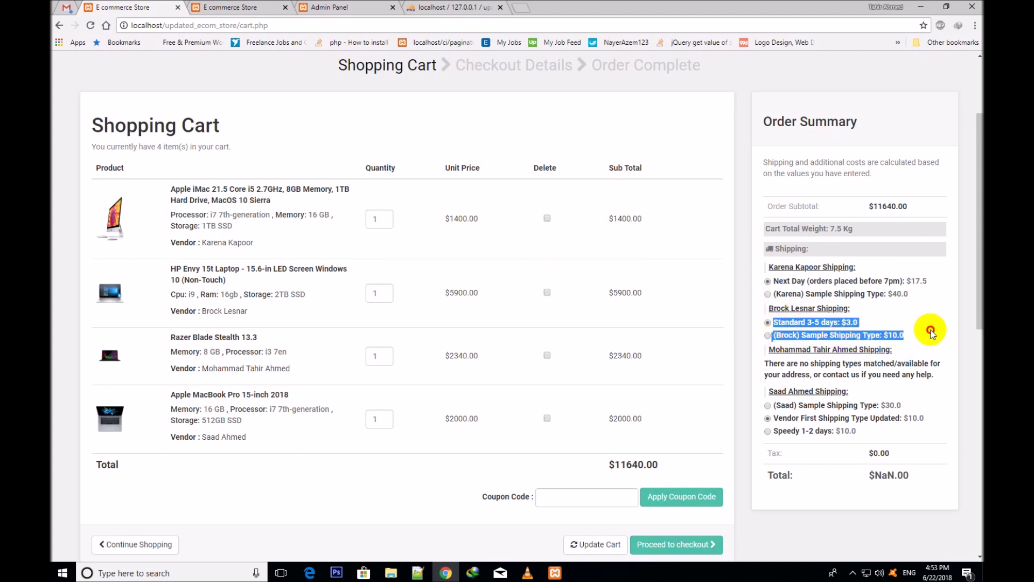
click(931, 332)
key(F11)
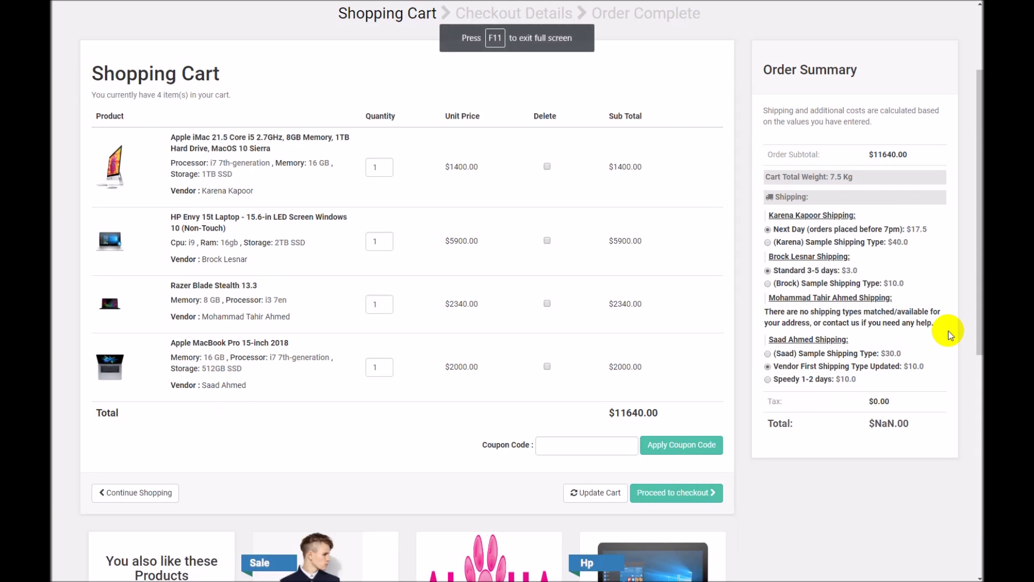
key(F11)
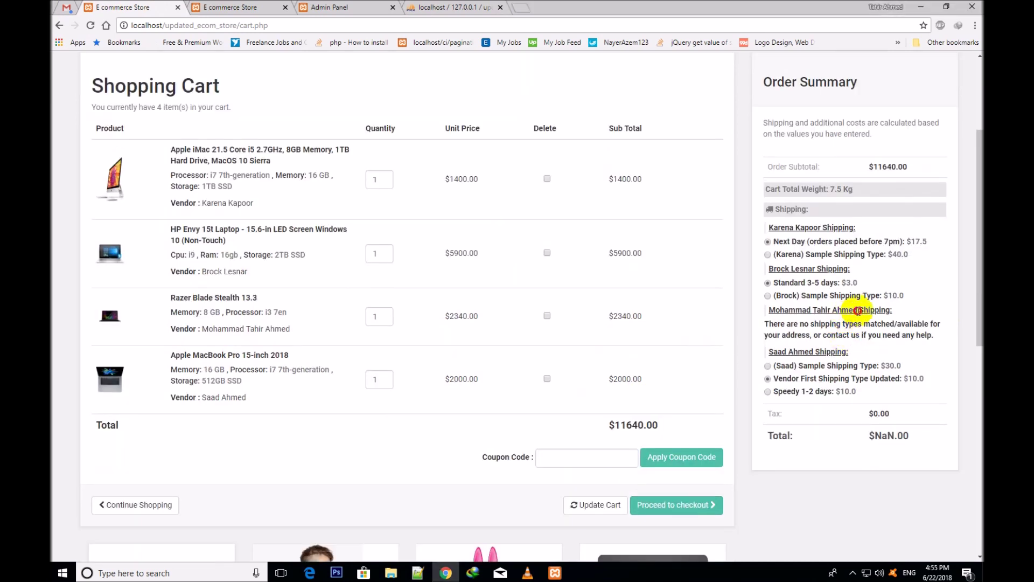
- Read the shipping notice under the Razer Blade vendor's heading in the order summary
triple_click(859, 311)
click(766, 320)
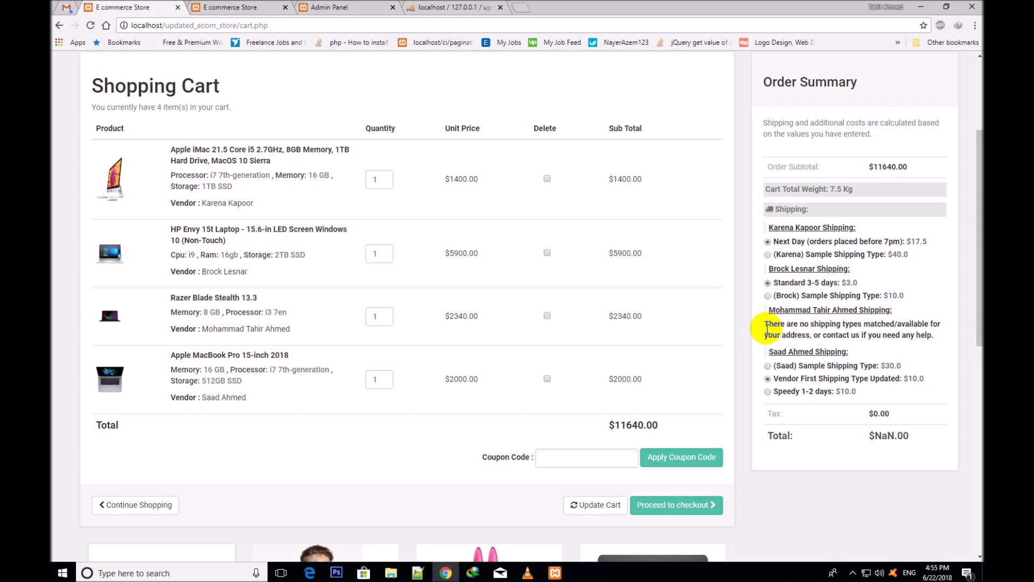
drag(774, 323, 764, 325)
click(776, 323)
drag(936, 336, 766, 325)
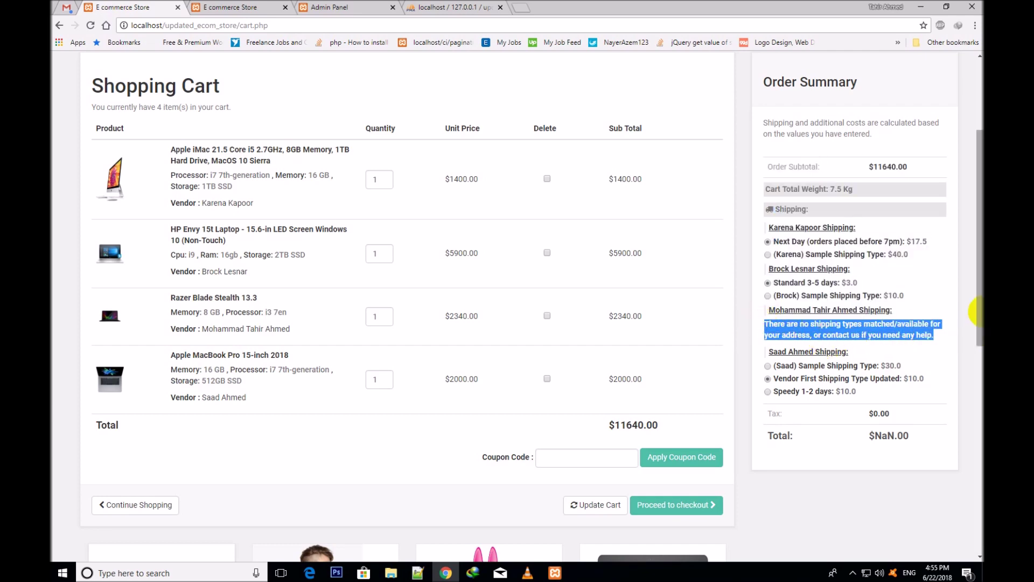
scroll(975, 318, up, 3)
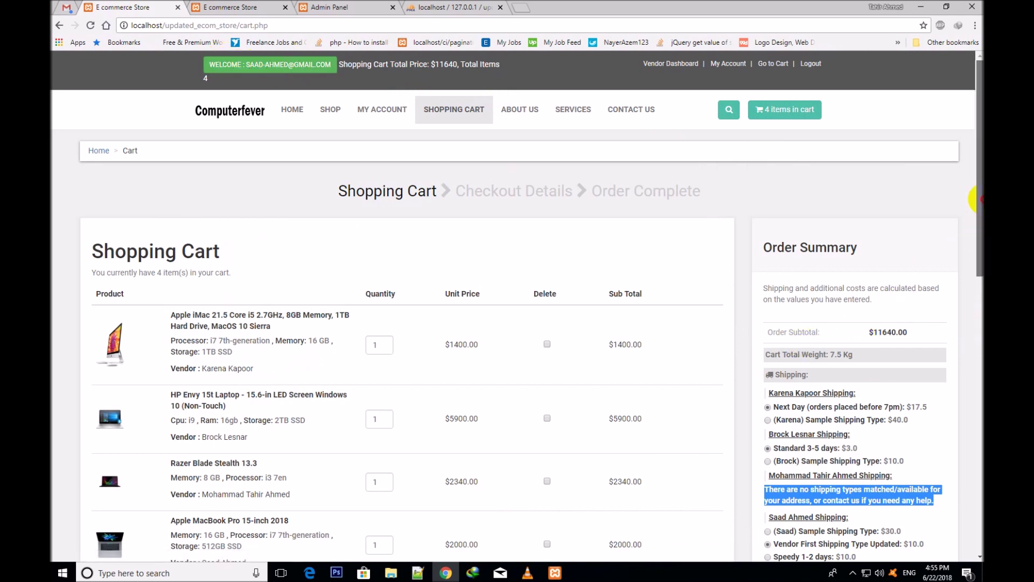
- Examine the Razer Blade vendor's shipping heading together with the message beneath it in the cart's order summary
scroll(969, 277, down, 3)
click(878, 346)
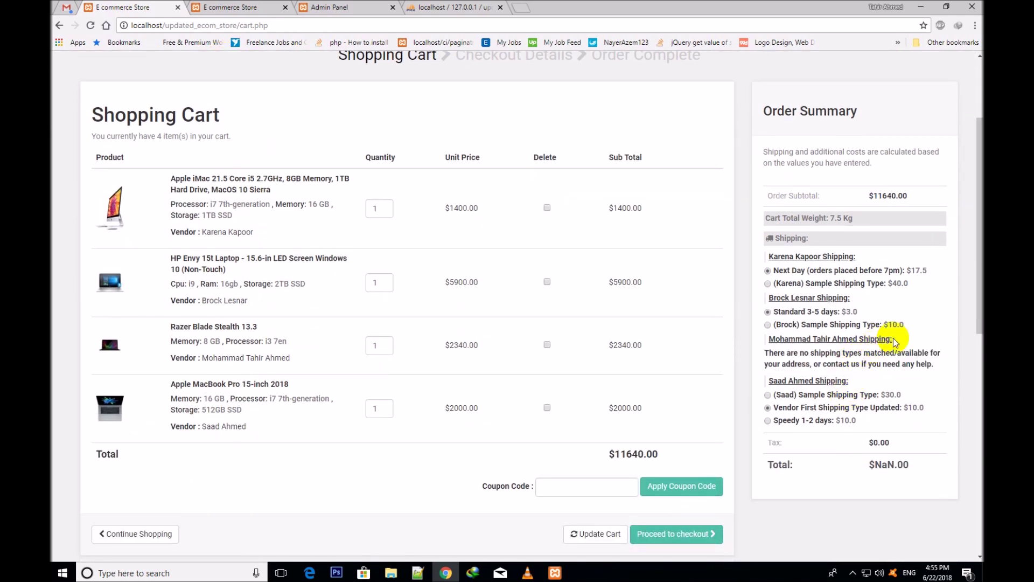
drag(888, 338, 771, 335)
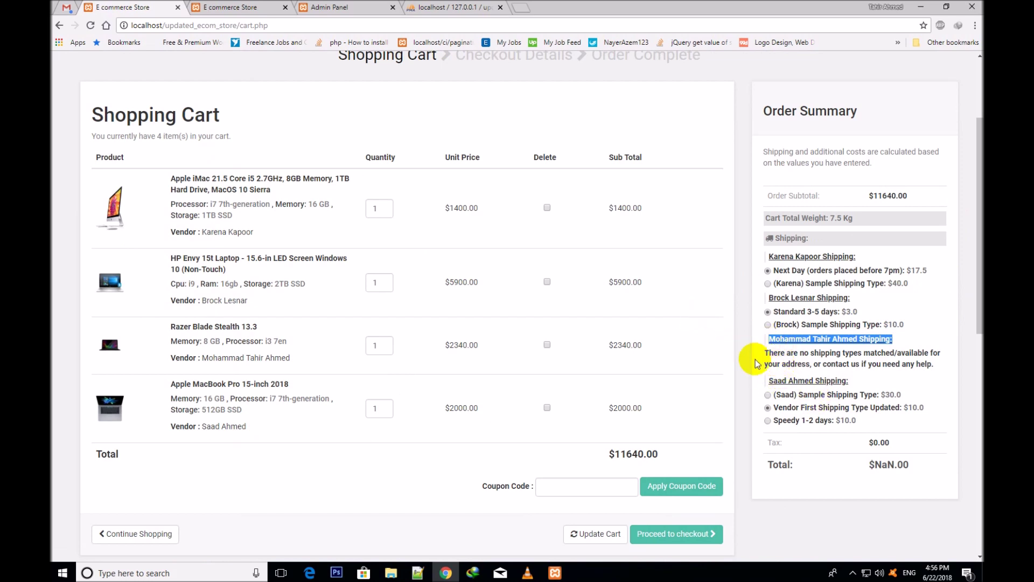
mouse_move(764, 357)
mouse_down()
mouse_move(778, 380)
mouse_move(953, 365)
mouse_move(764, 354)
mouse_up()
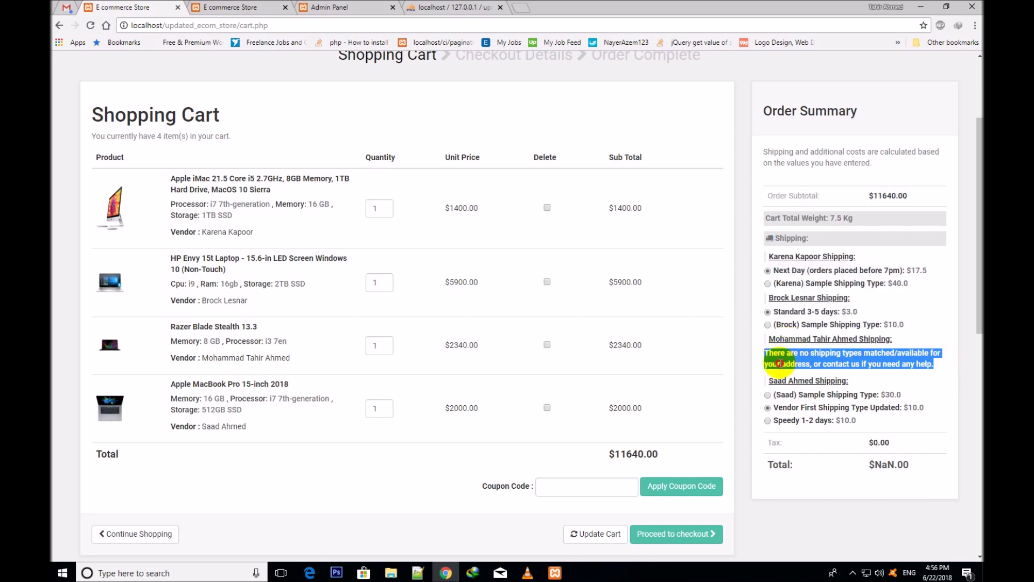
click(779, 363)
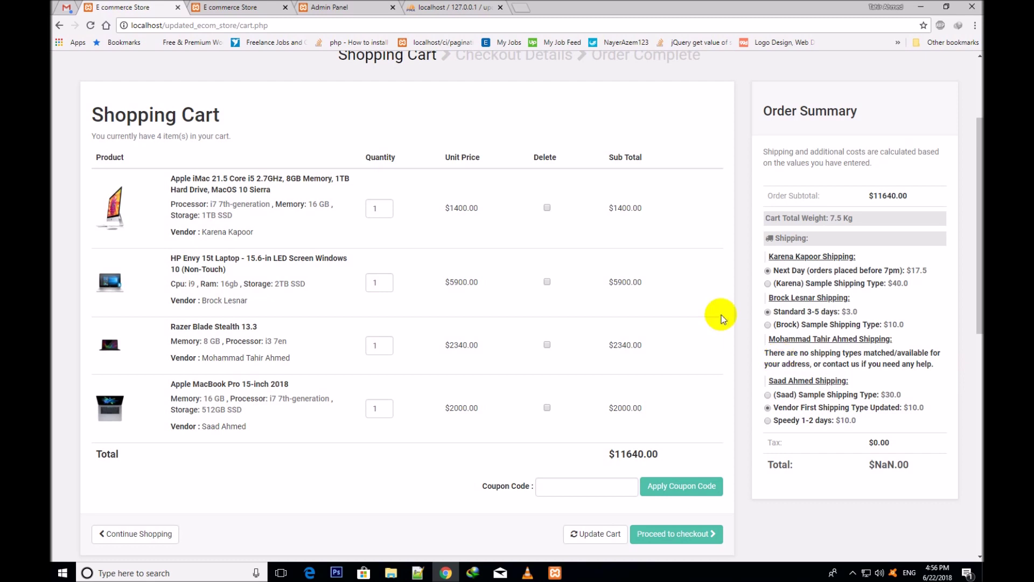
triple_click(810, 364)
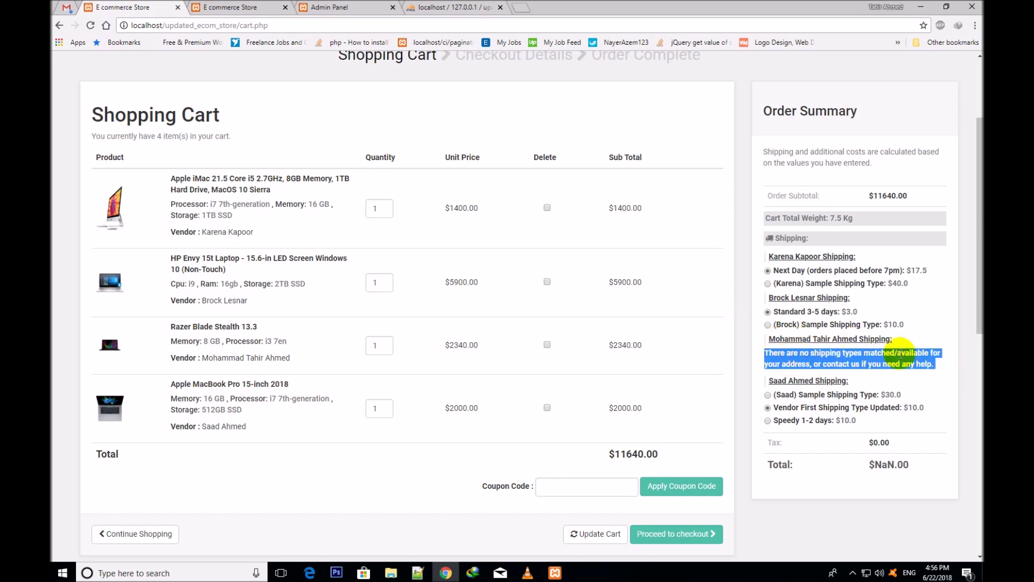
click(902, 351)
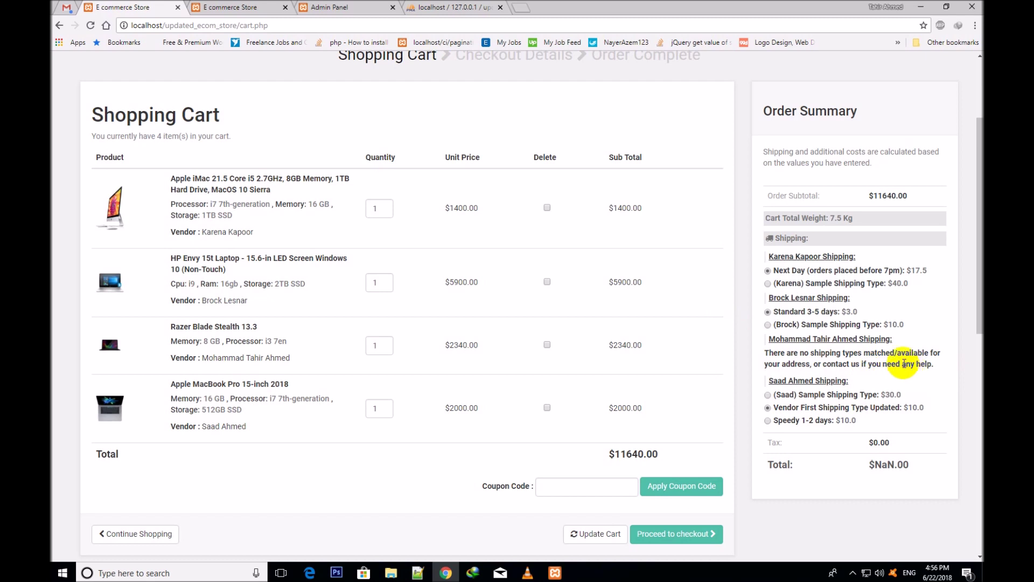
- Match the last vendor shipping heading in the order summary with the MacBook Pro's vendor in the cart
click(848, 387)
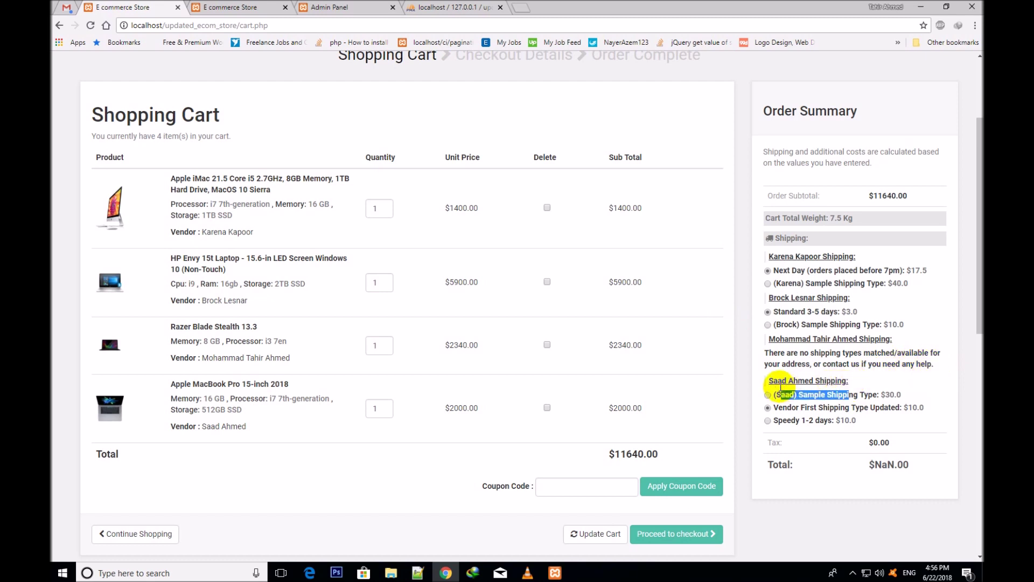
click(831, 377)
drag(246, 426, 200, 424)
click(201, 425)
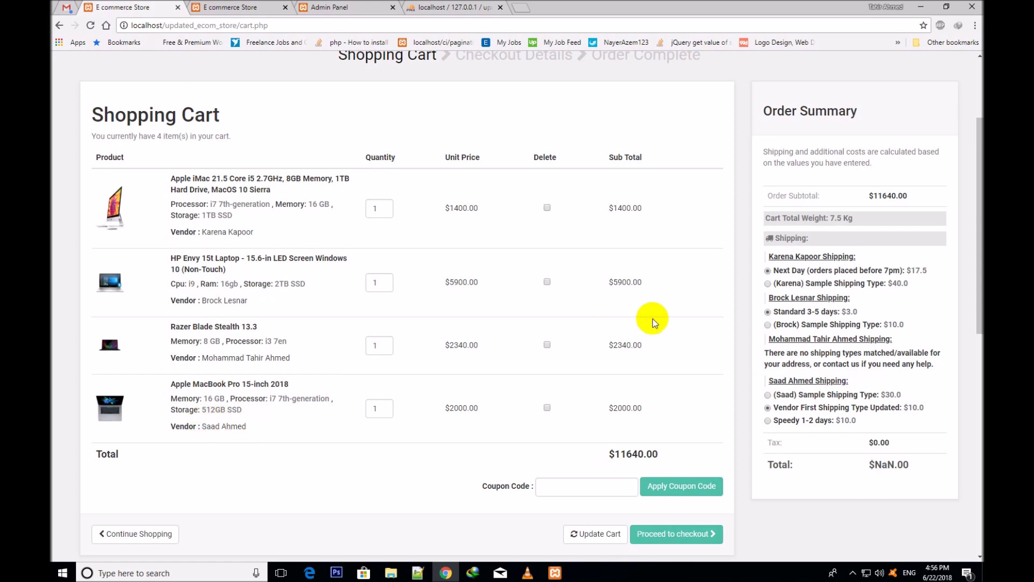
- Proceed from the cart to checkout and bring up the shipping section of the order summary
scroll(974, 192, down, 2)
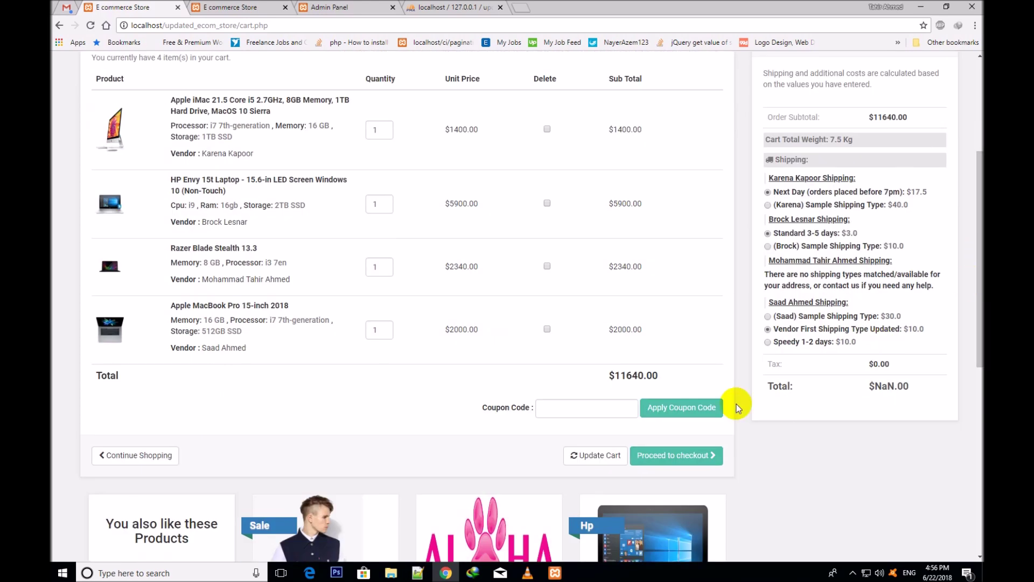
click(668, 457)
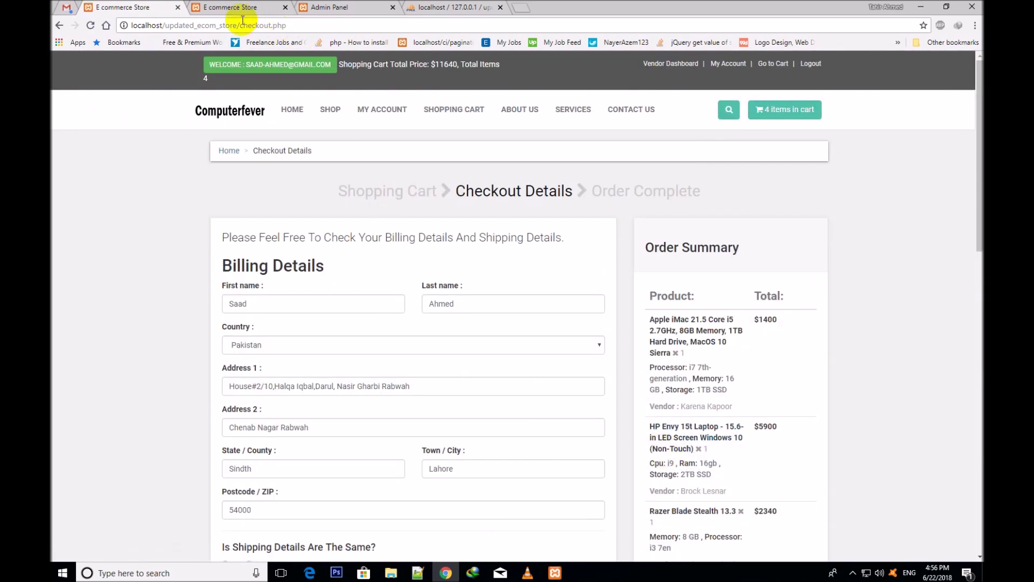
scroll(974, 158, down, 4)
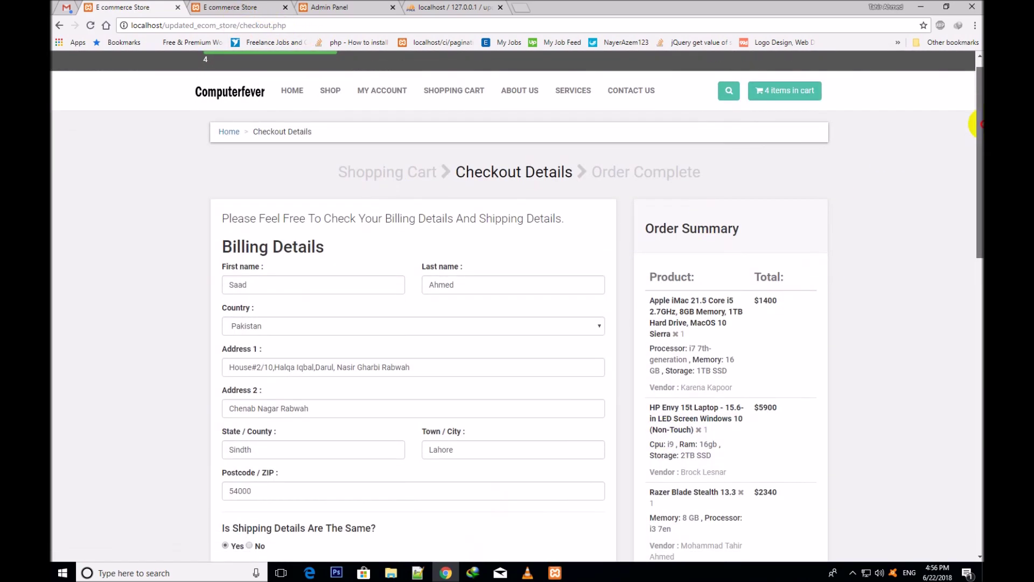
drag(975, 159, 975, 300)
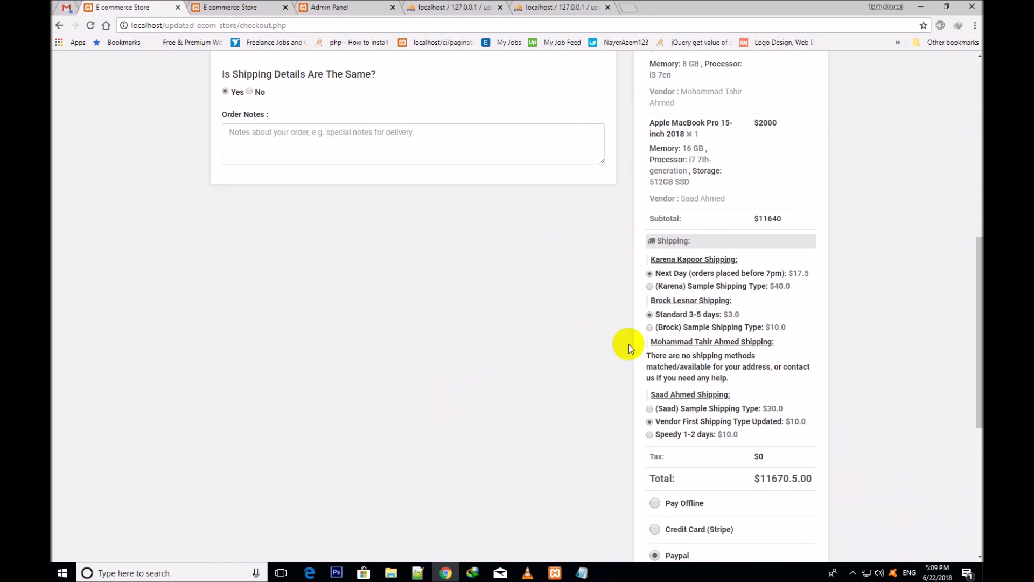
- Read the Razer Blade vendor's shipping heading and notice in the checkout order summary
triple_click(664, 362)
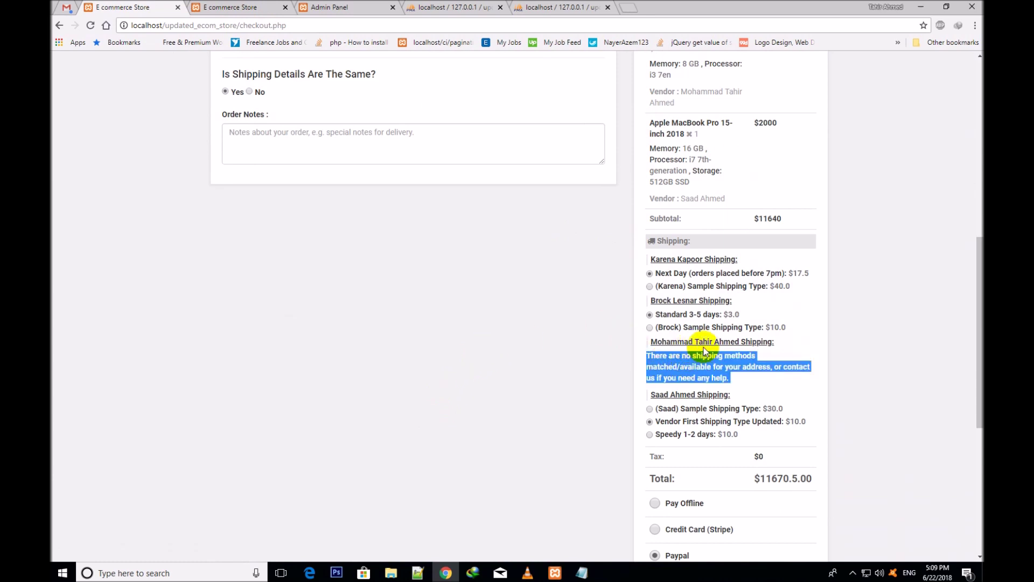
drag(734, 343, 649, 348)
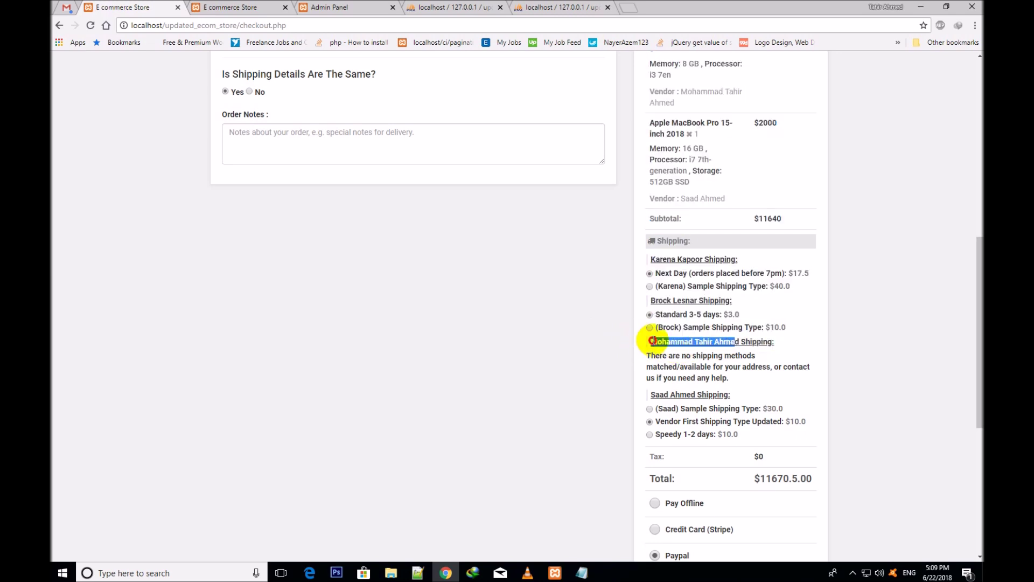
click(730, 371)
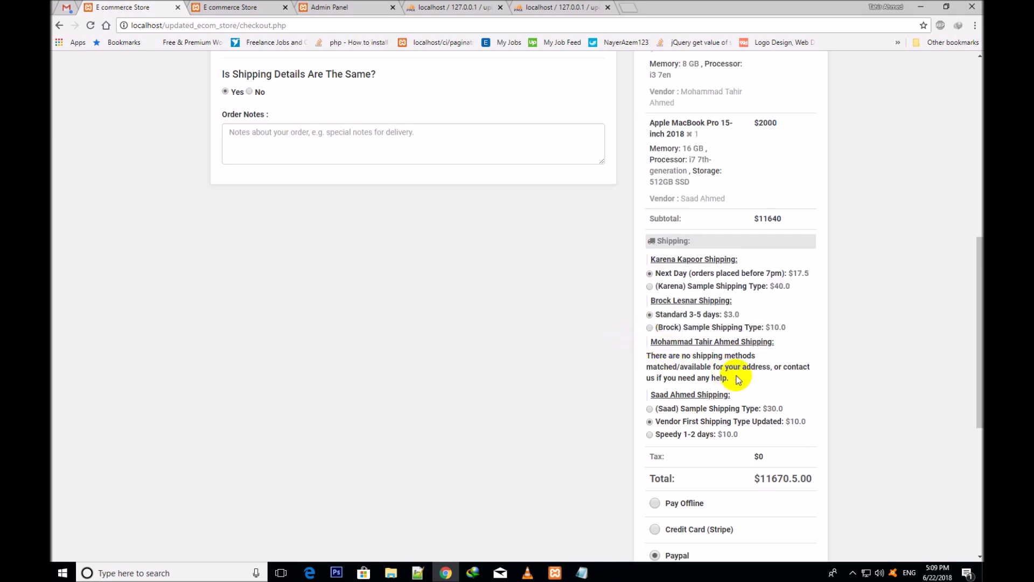
- Change the third digit of the Postcode / ZIP in the billing details to 6
drag(979, 354, 973, 275)
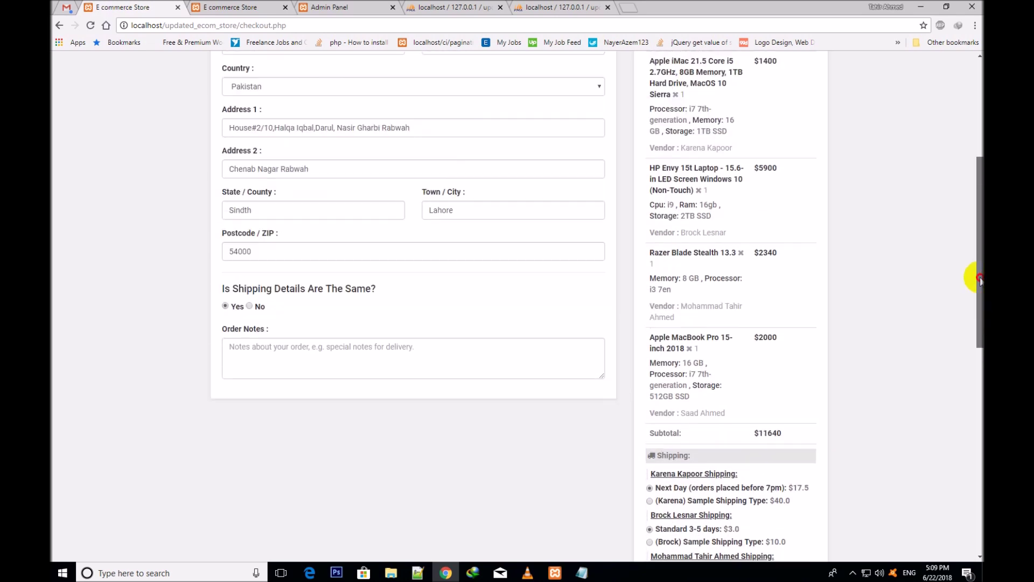
scroll(977, 231, down, 2)
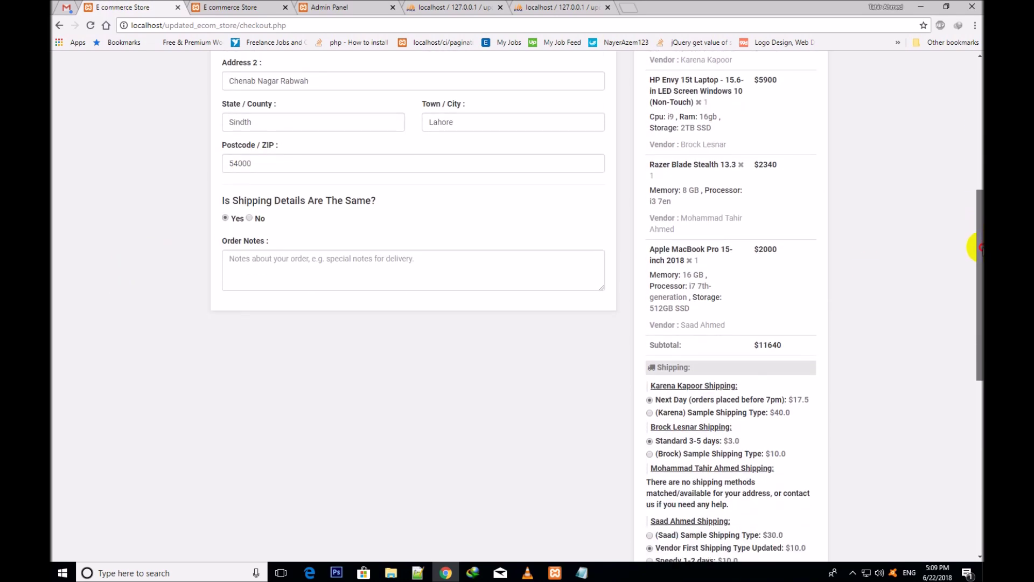
click(241, 160)
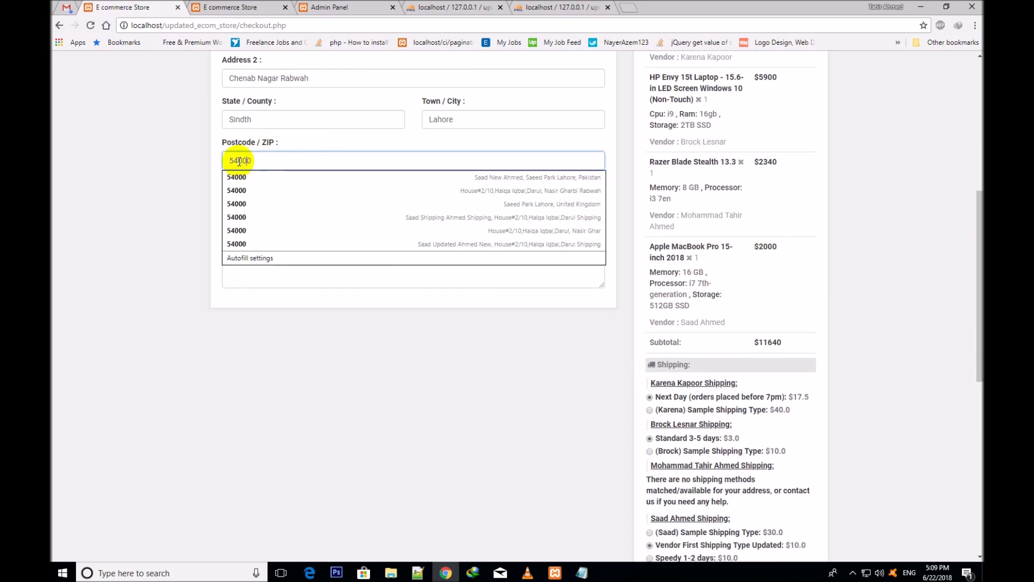
key(Delete)
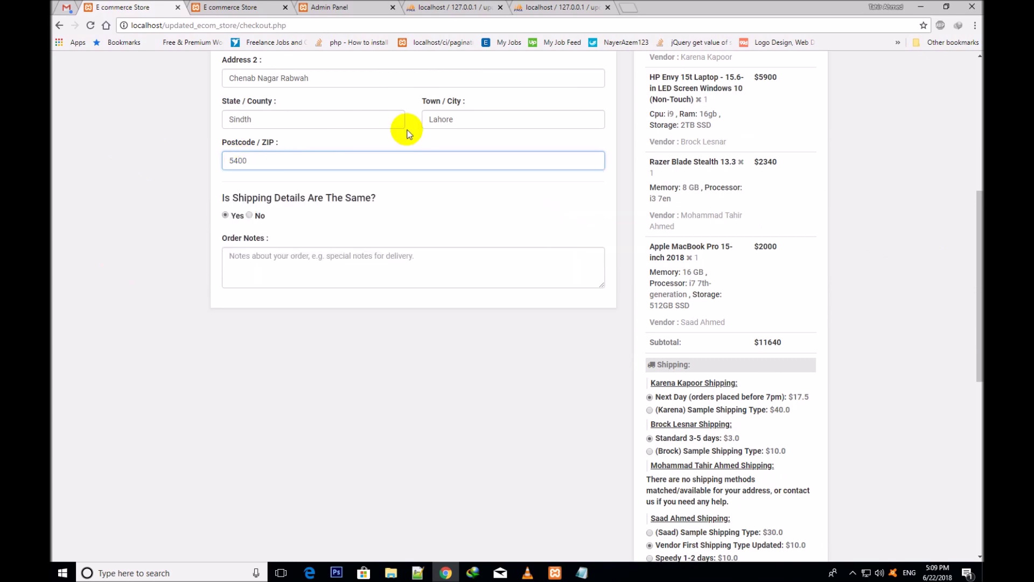
click(335, 143)
click(245, 163)
- Examine the shipping types offered for the Razer Blade vendor at checkout
drag(975, 258, 971, 329)
triple_click(666, 319)
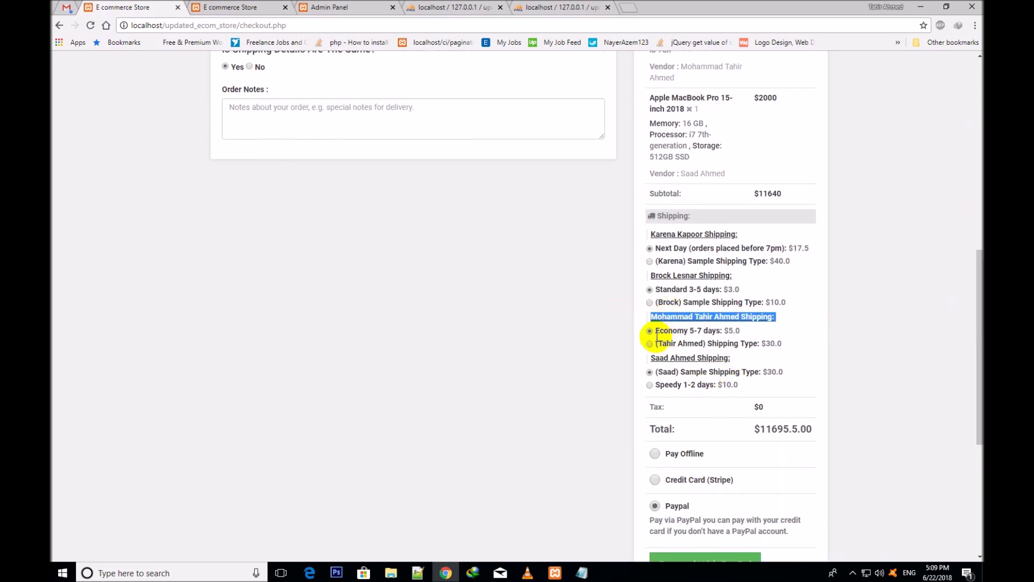
click(657, 330)
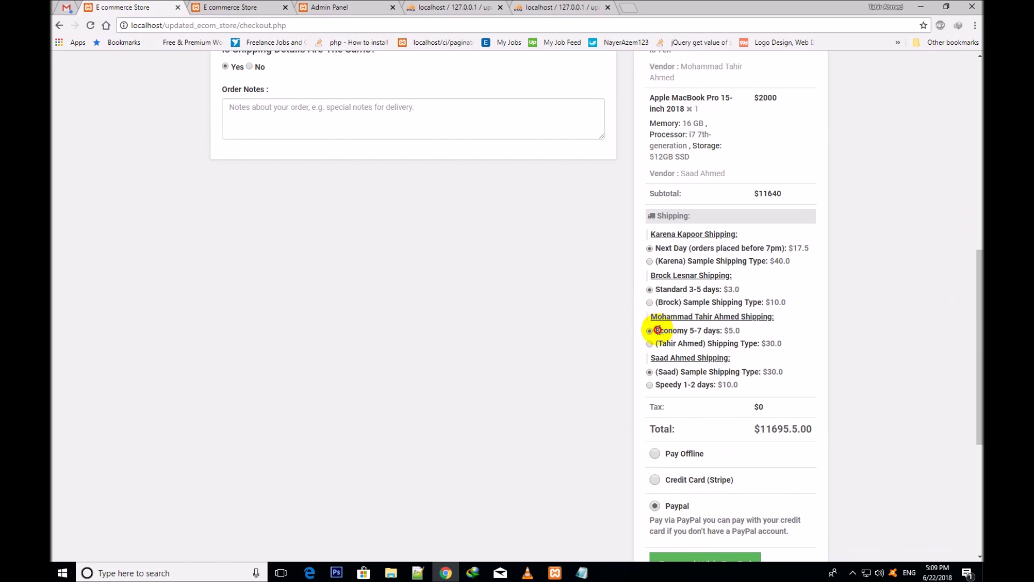
double_click(657, 330)
triple_click(678, 344)
click(748, 342)
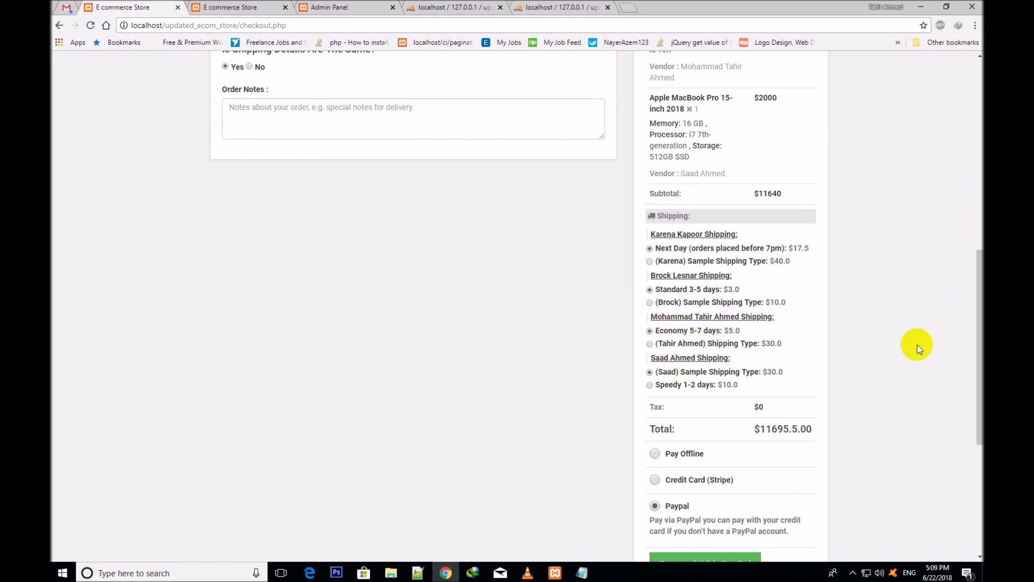
- Copy "Dear Admin Please Ship My Order As Soon As Possible." from Order Notes.txt in Notepad into the checkout's Order Notes
drag(974, 357, 978, 278)
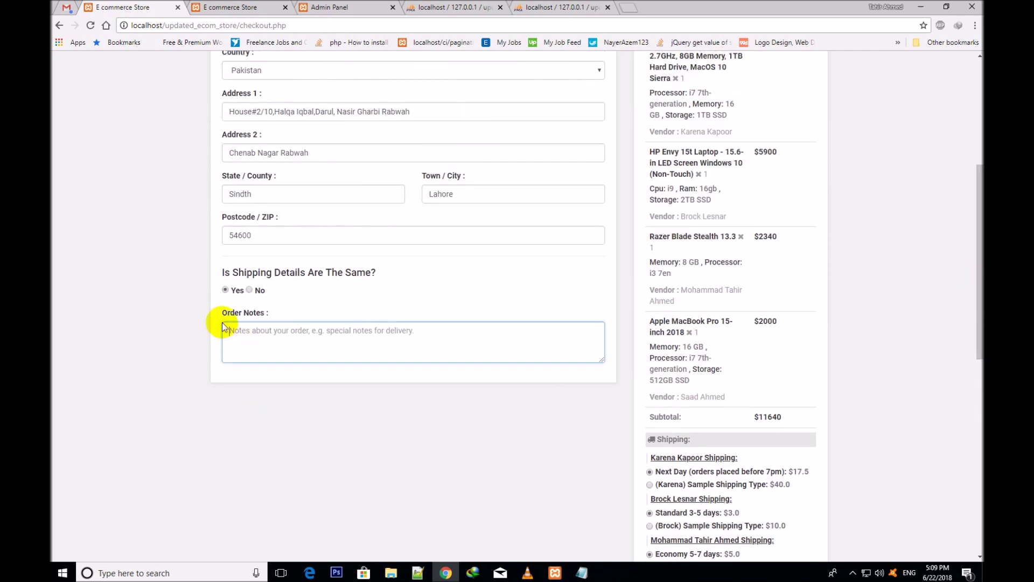
drag(220, 312, 275, 325)
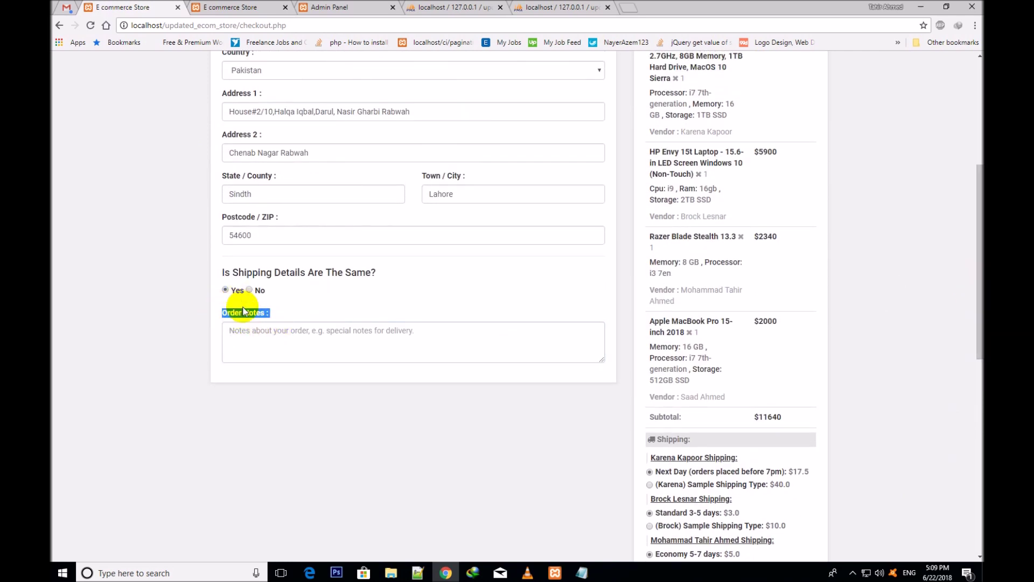
click(259, 349)
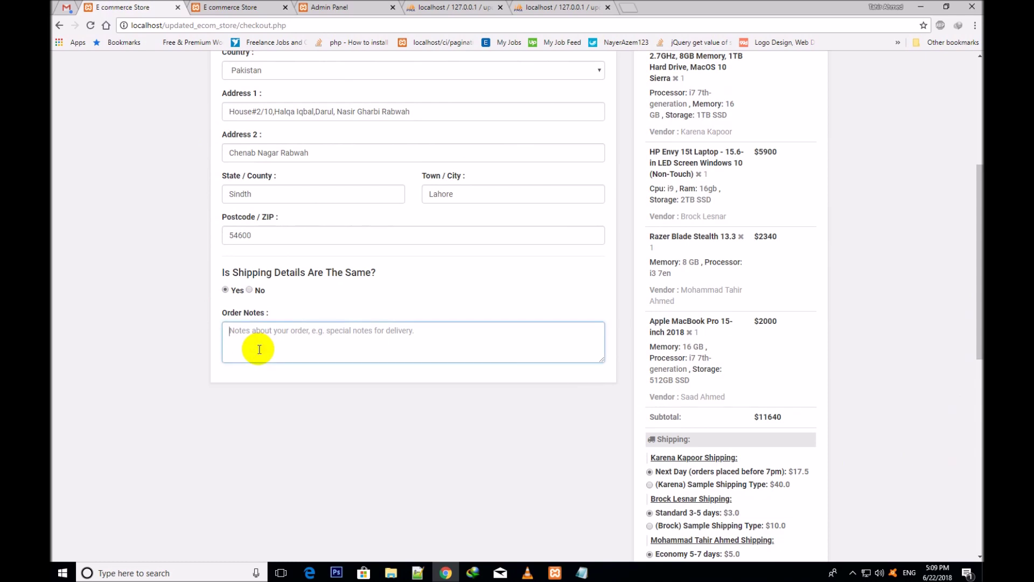
click(582, 572)
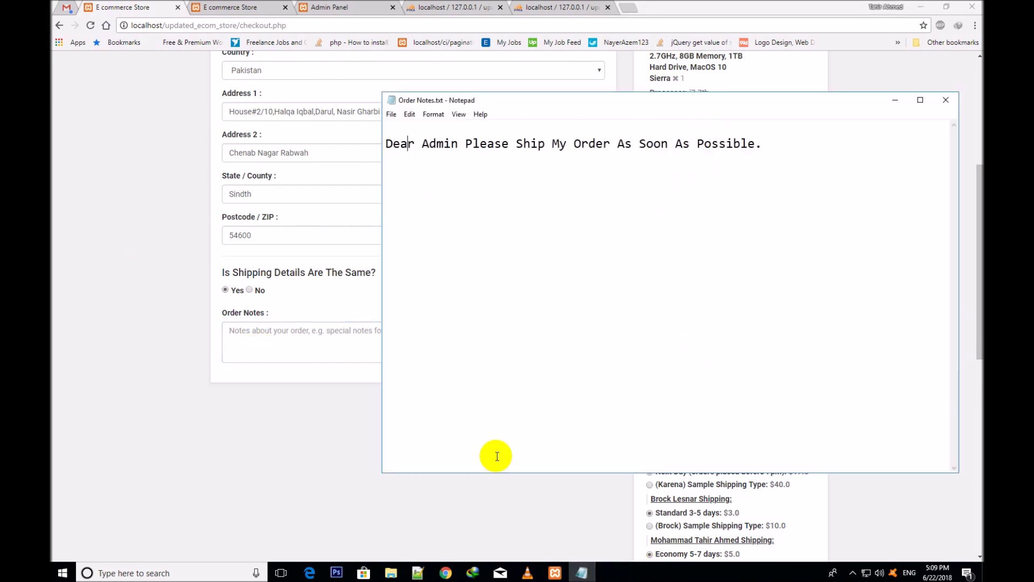
drag(783, 148, 393, 143)
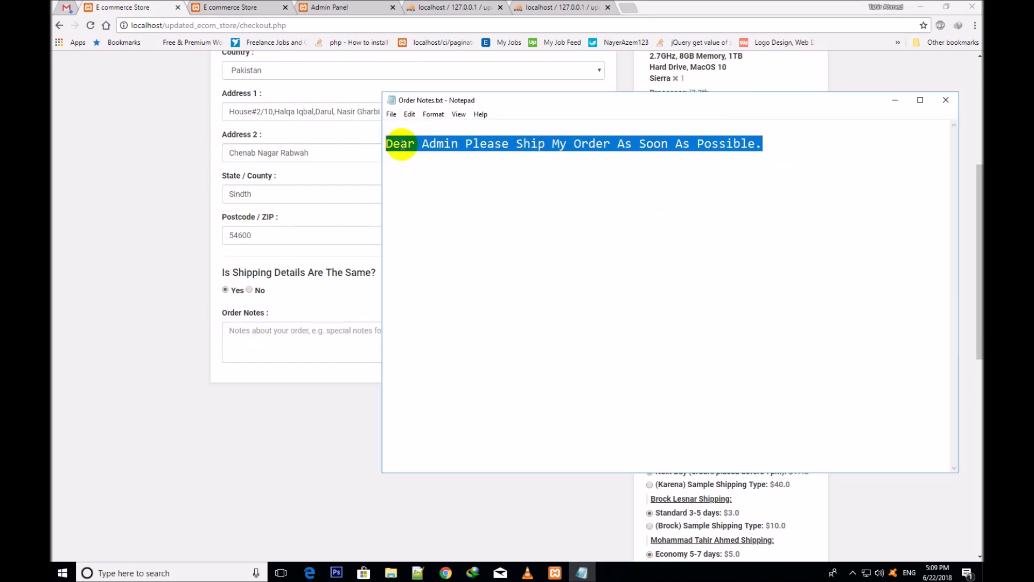
right_click(403, 145)
click(435, 184)
click(281, 332)
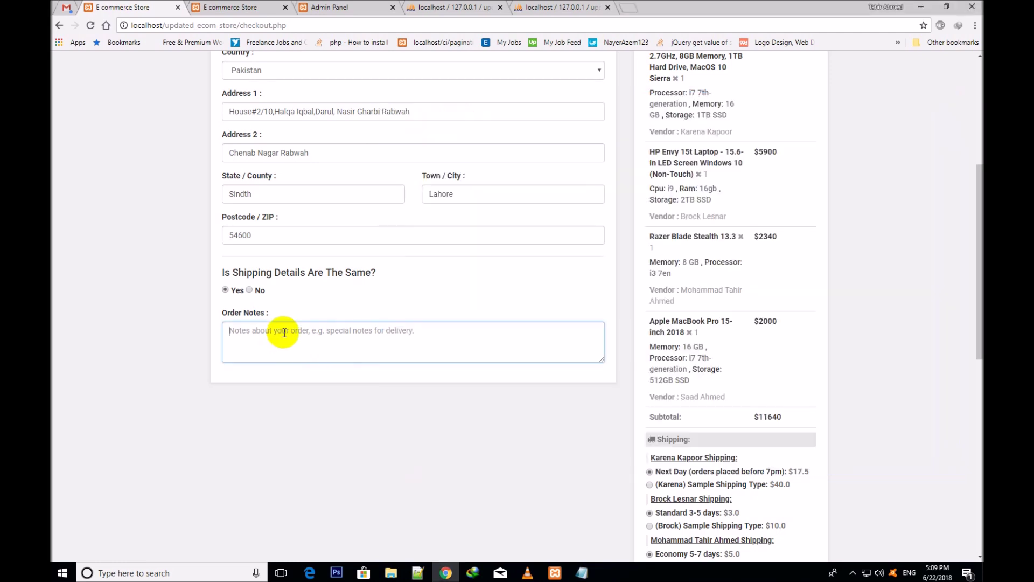
right_click(283, 331)
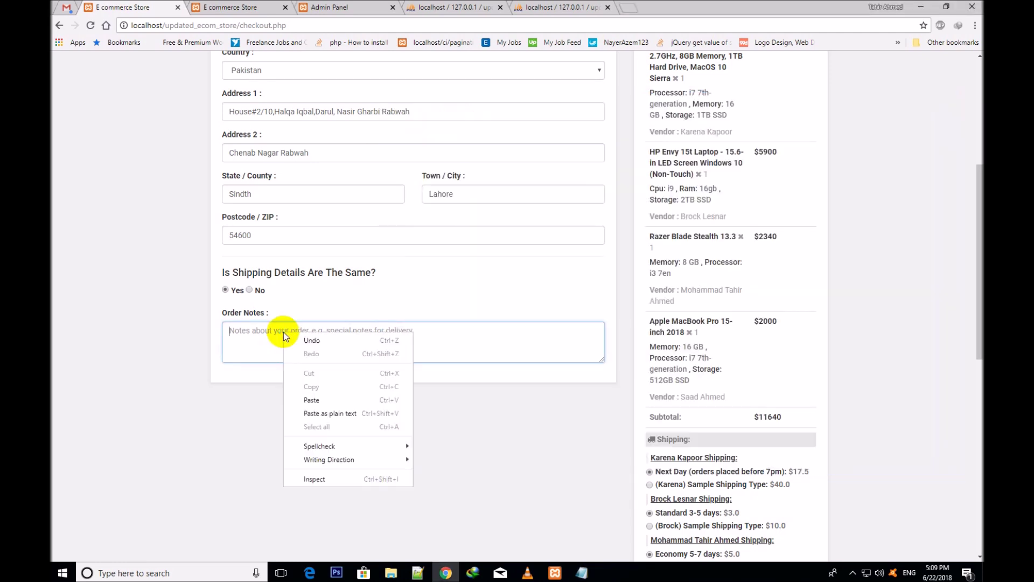
click(318, 399)
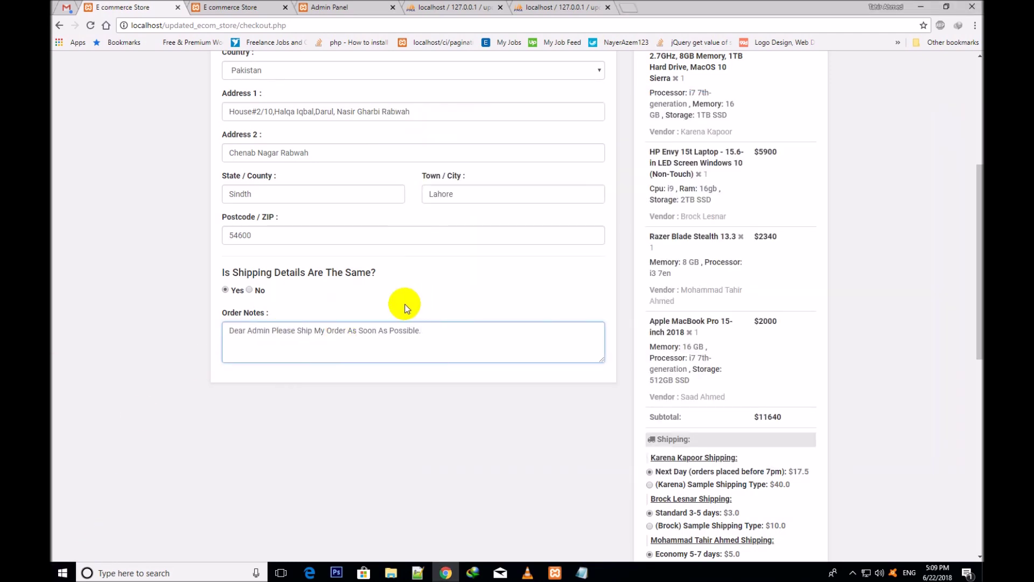
- Choose the $10 Sample Shipping Type for the HP Envy vendor and Speedy 1-2 days for the MacBook Pro vendor
drag(974, 208, 978, 376)
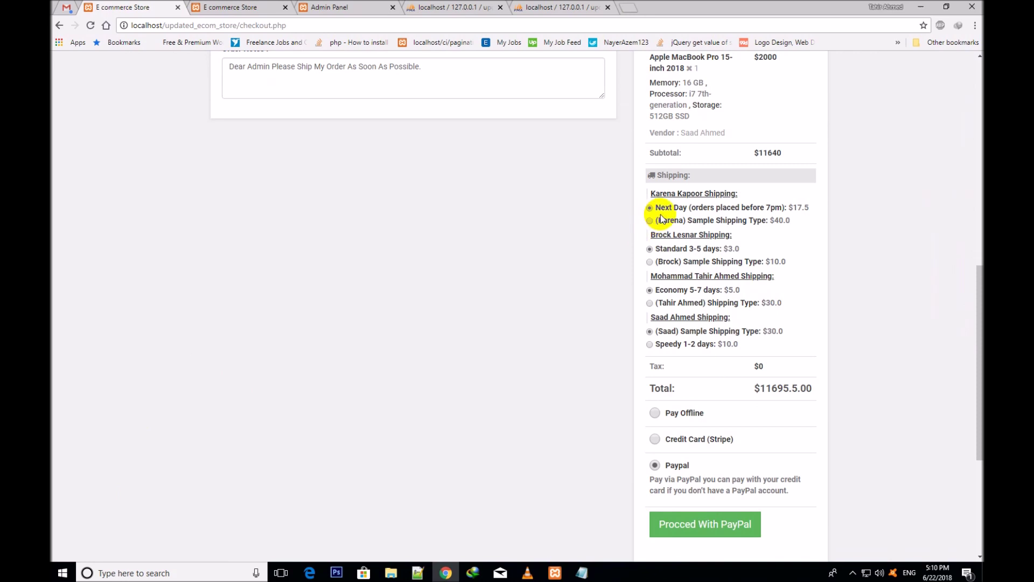
click(650, 262)
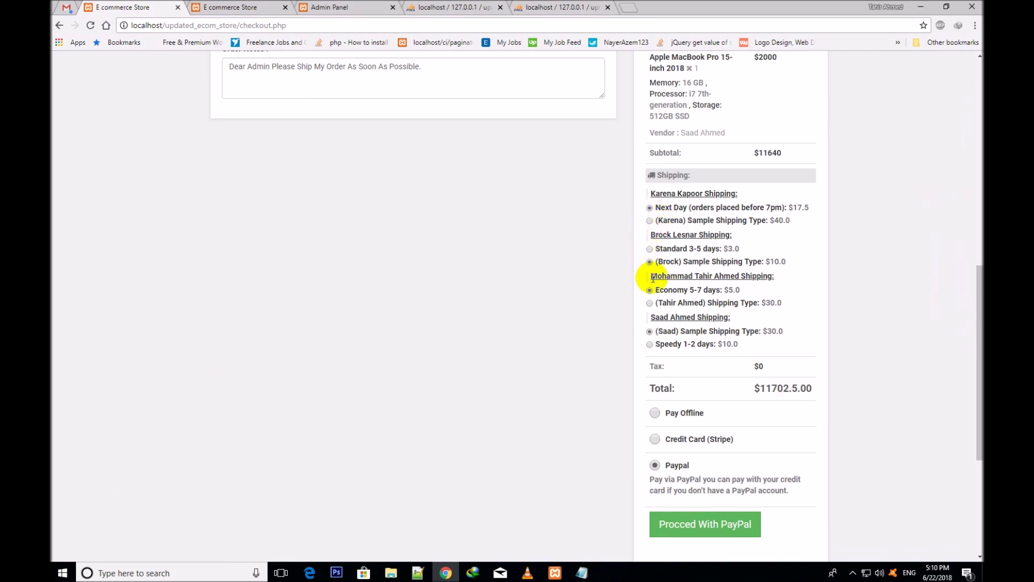
click(650, 344)
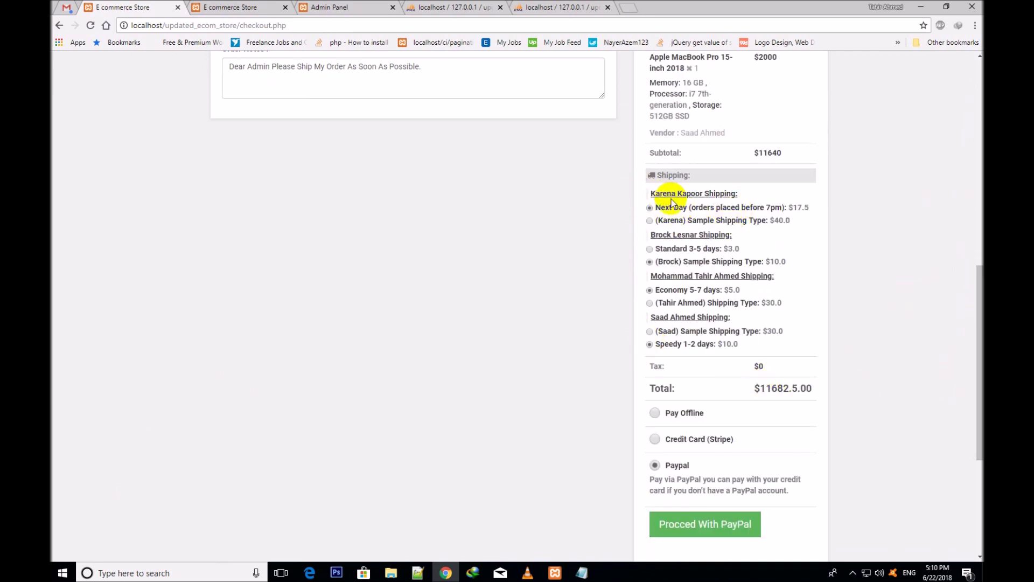
- Review the selected vendor shipping types and choose Pay Offline as the payment method
double_click(662, 236)
double_click(667, 261)
click(669, 273)
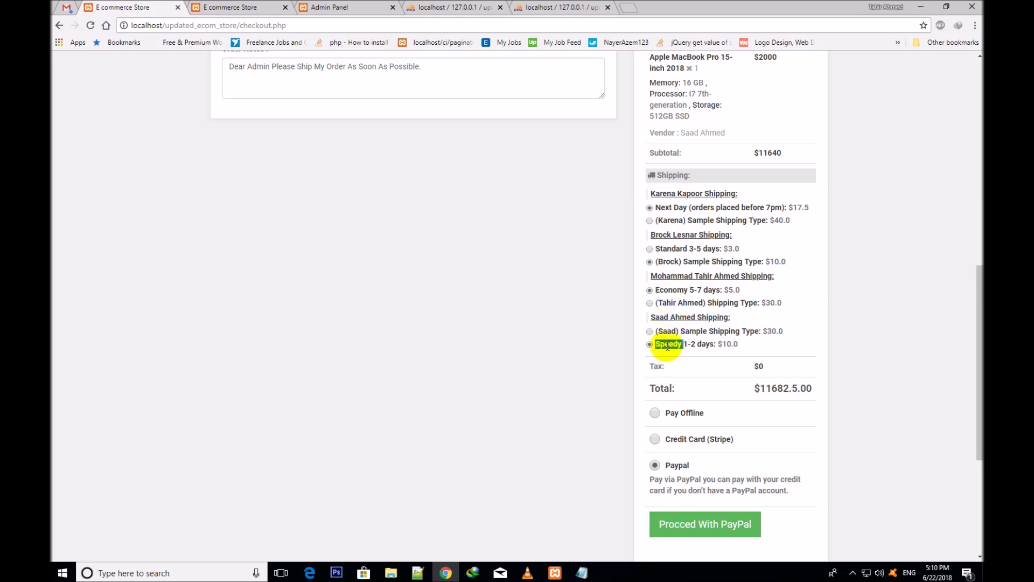
click(655, 413)
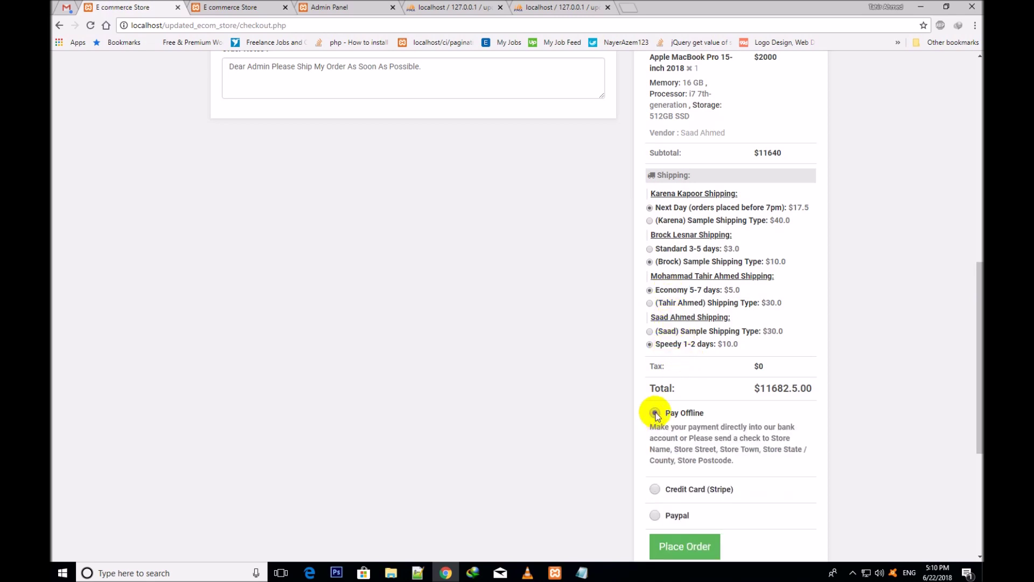
- Place the offline-paid order and acknowledge the submission message to reach the Order Complete page
scroll(956, 358, down, 3)
click(685, 394)
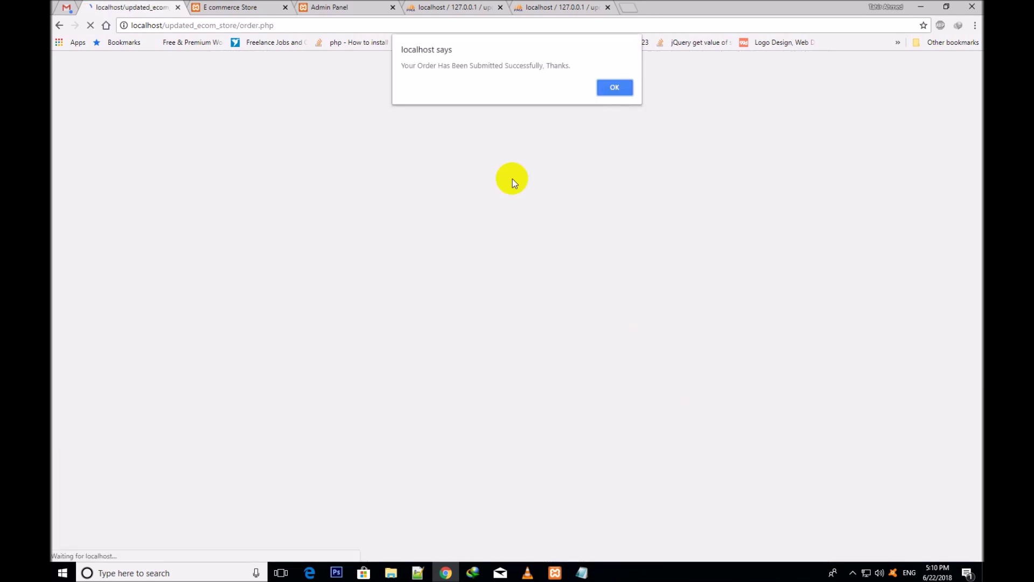
triple_click(463, 67)
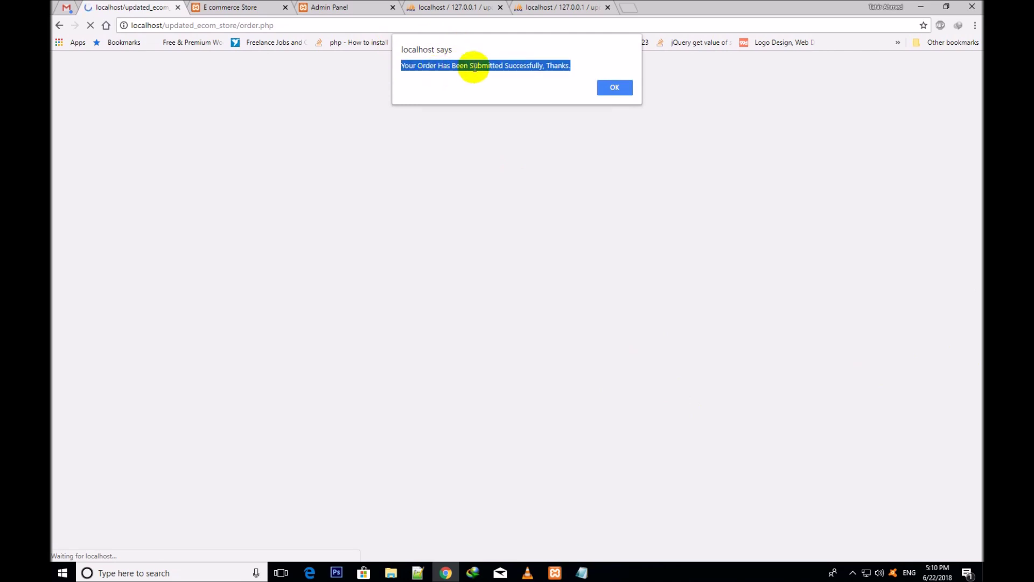
click(615, 88)
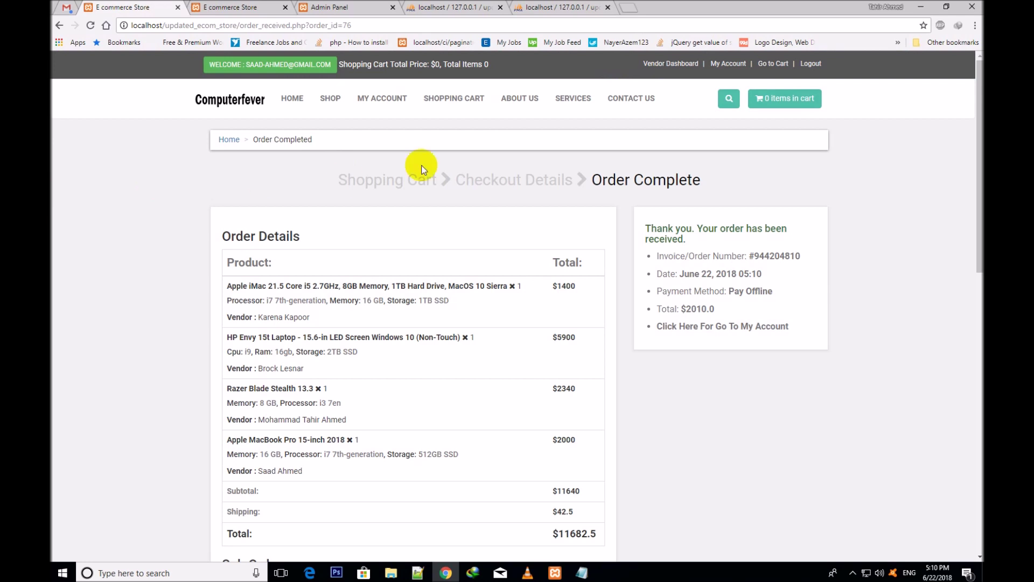
drag(710, 179, 596, 186)
click(541, 252)
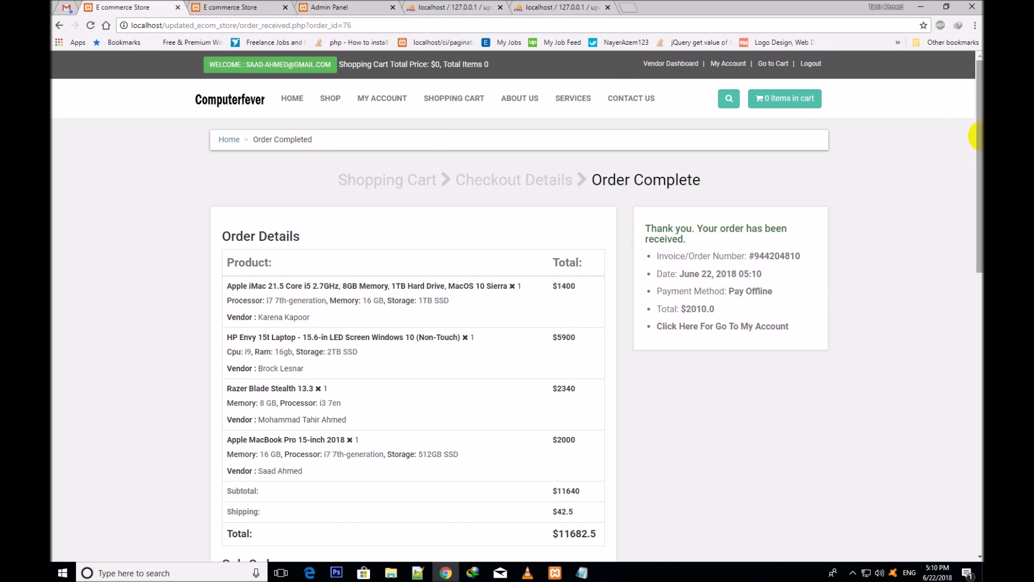
- Read the Sub Orders note about multiple vendors on the order-received page
drag(978, 114, 965, 227)
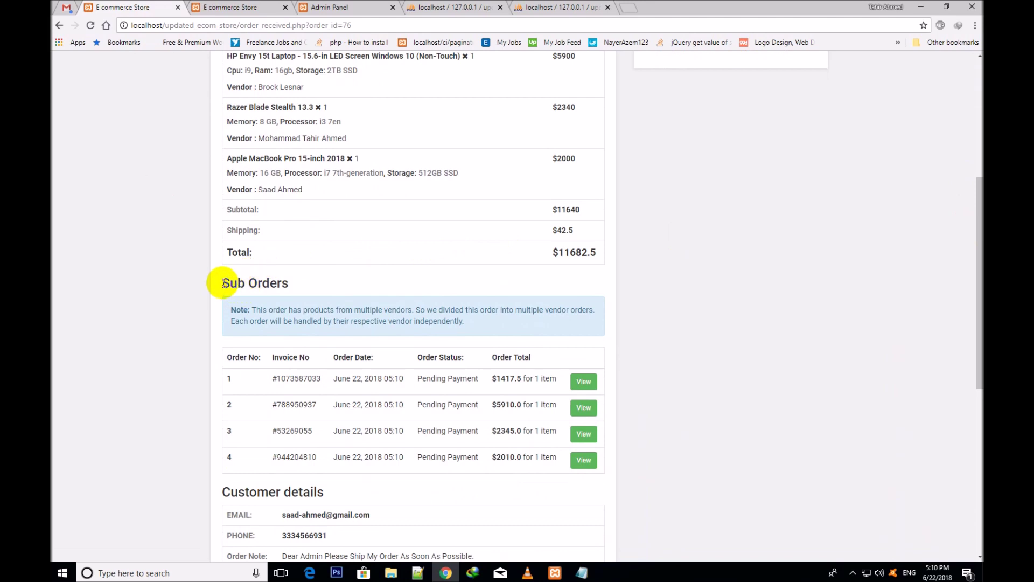
drag(224, 283, 249, 296)
triple_click(279, 322)
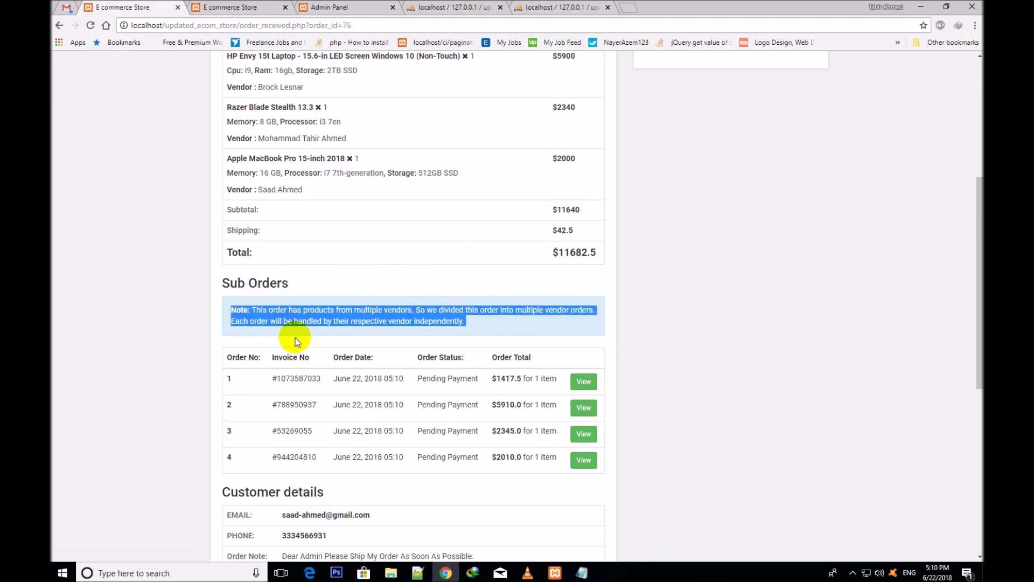
click(296, 340)
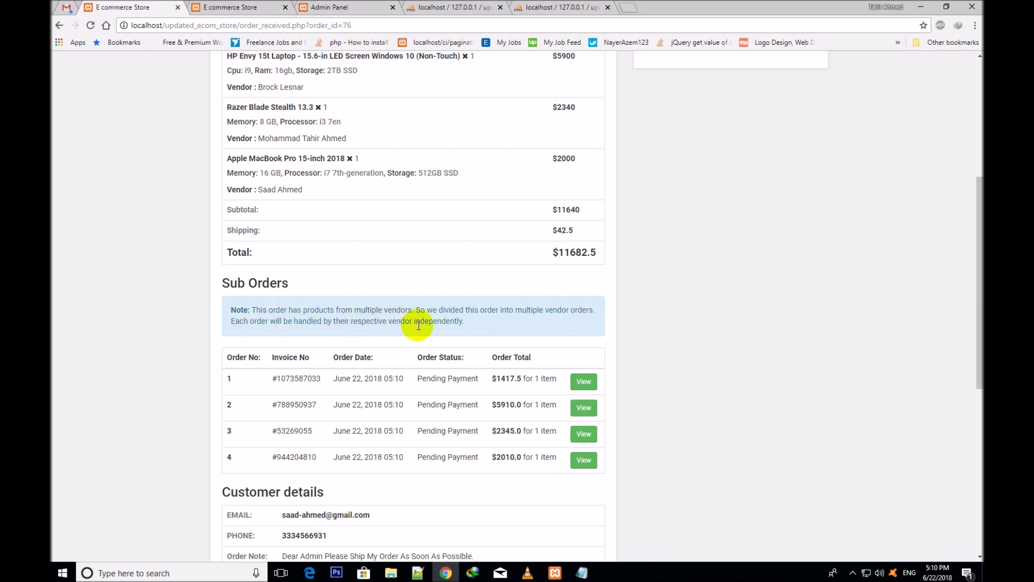
- Examine the sub orders table's rows, statuses and totals together with the customer details and order note
click(240, 368)
drag(228, 365, 448, 462)
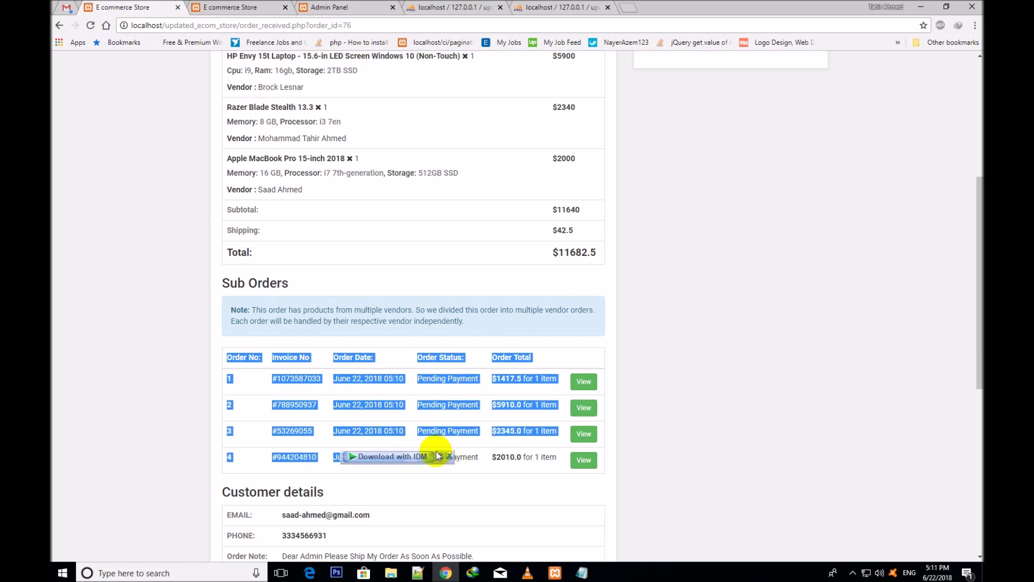
click(443, 429)
drag(231, 367, 480, 473)
click(480, 472)
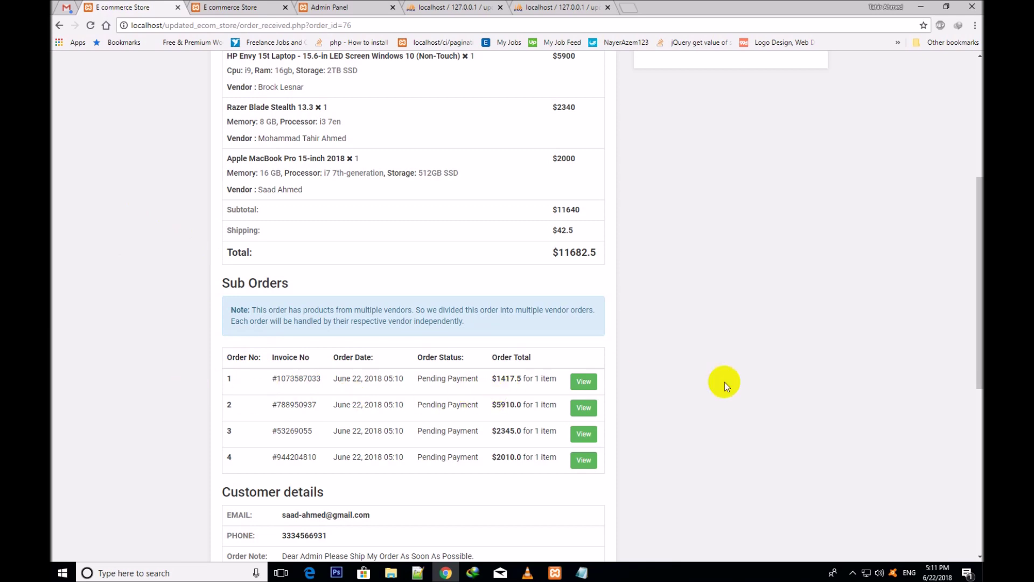
scroll(974, 341, down, 2)
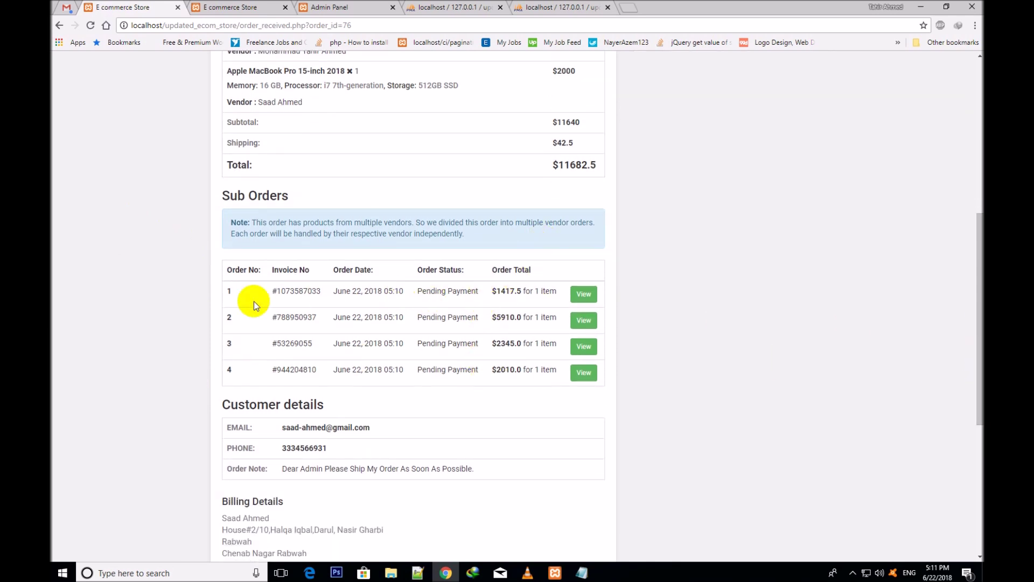
drag(980, 336, 971, 316)
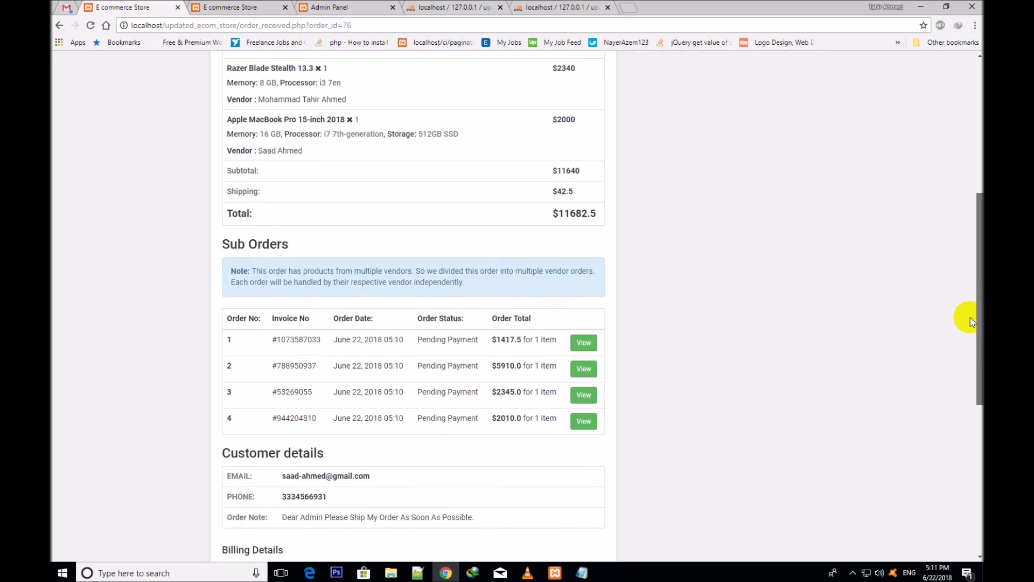
drag(243, 341, 461, 409)
click(462, 409)
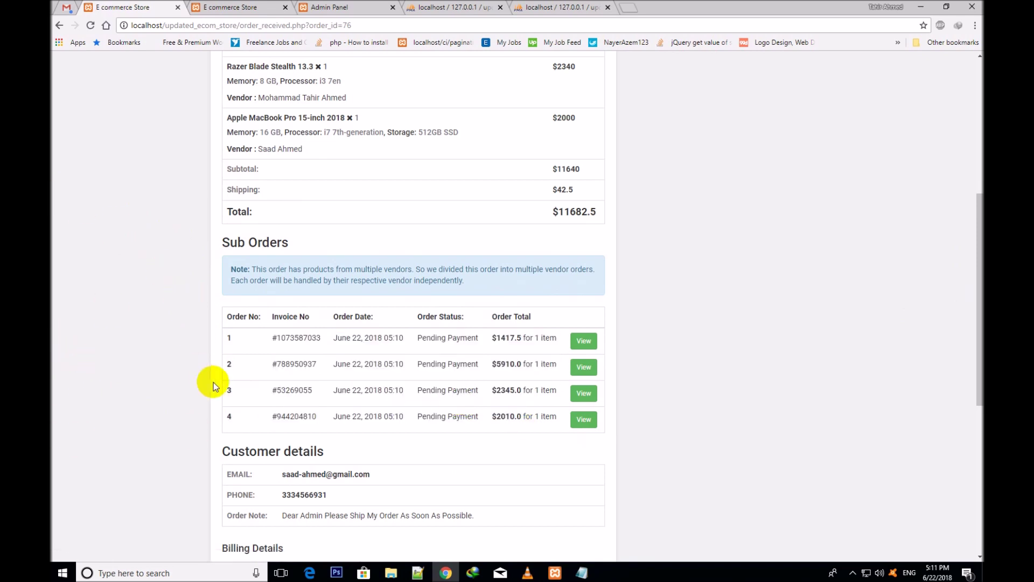
- Go to My Account from the order-received summary and view the newest order's complete details
drag(978, 272, 978, 152)
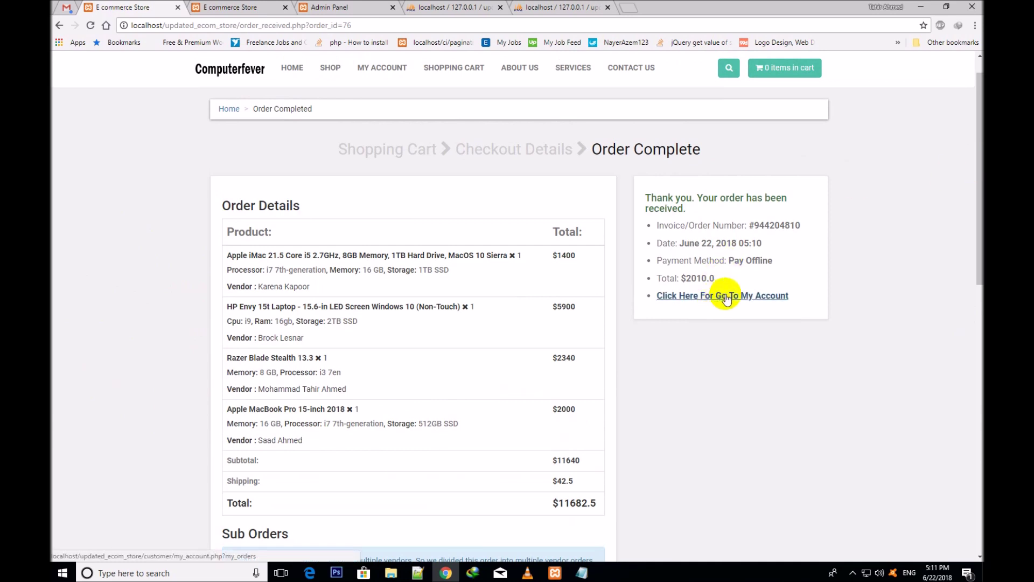
click(701, 297)
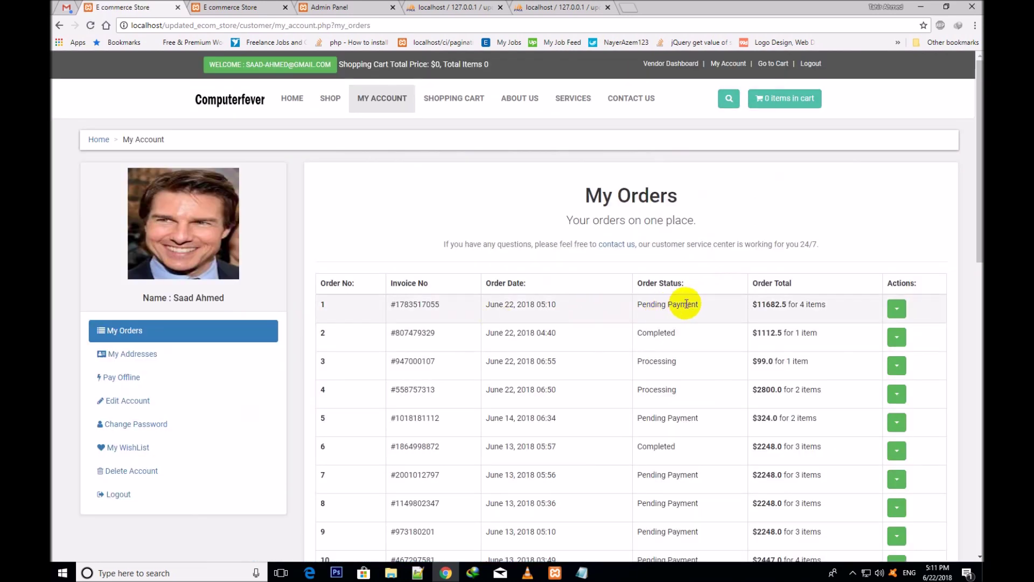
click(896, 311)
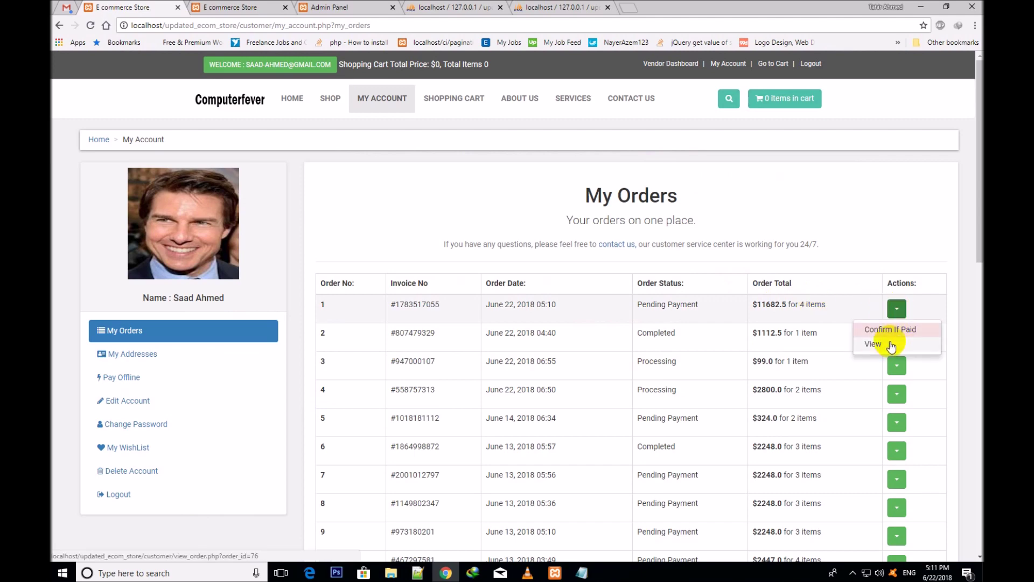
click(873, 345)
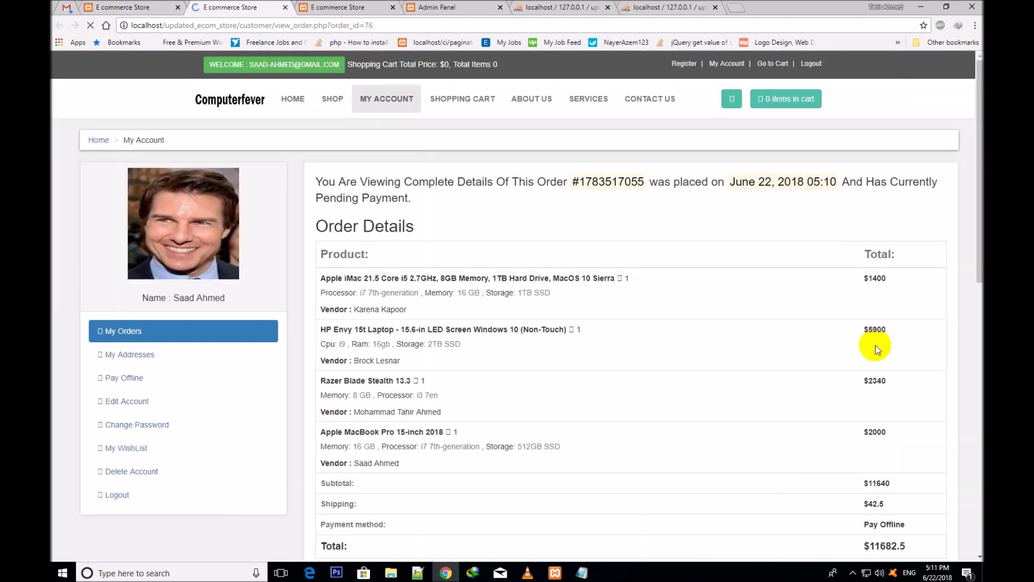
- Review the Sub Orders section and its multi-vendor note in the customer's order details
drag(976, 203, 977, 336)
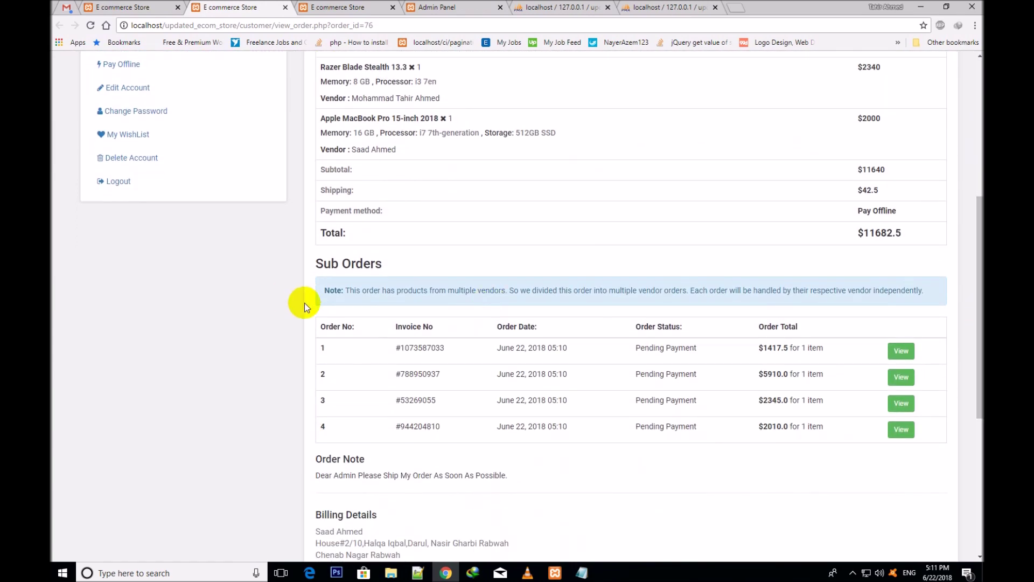
triple_click(327, 267)
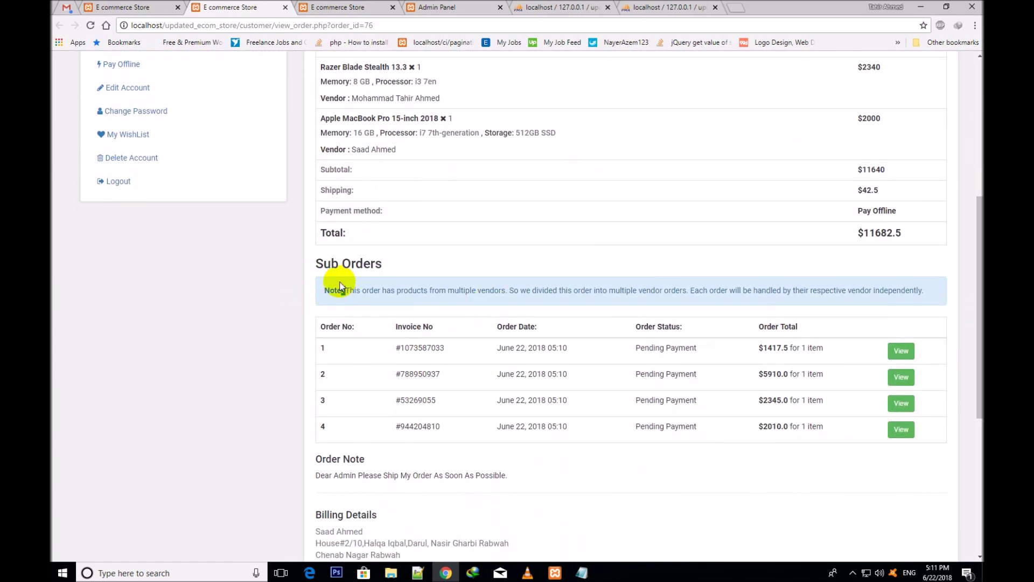
triple_click(328, 291)
click(519, 347)
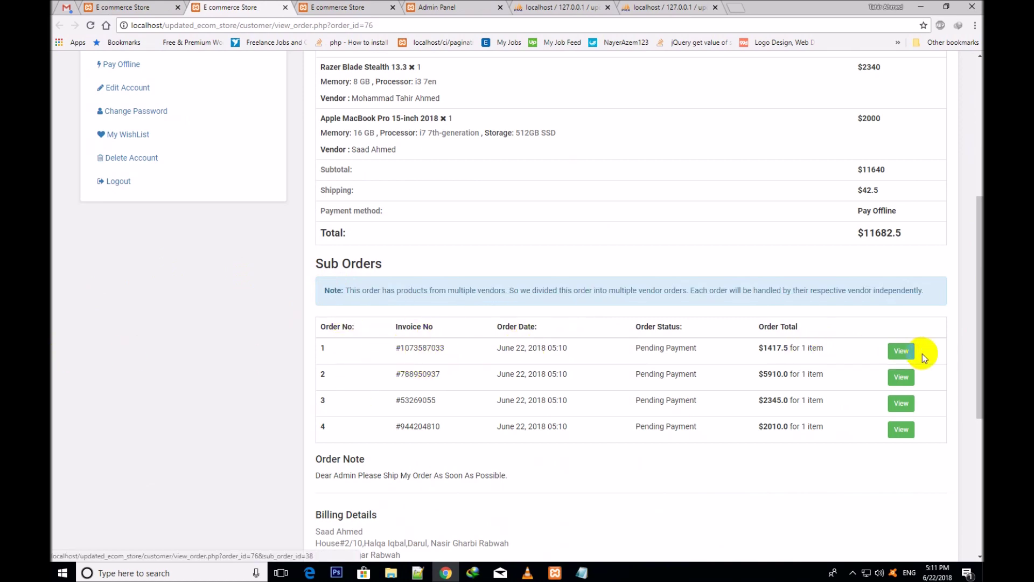
- Open the first sub order and check its product, selected options and vendor
click(902, 353)
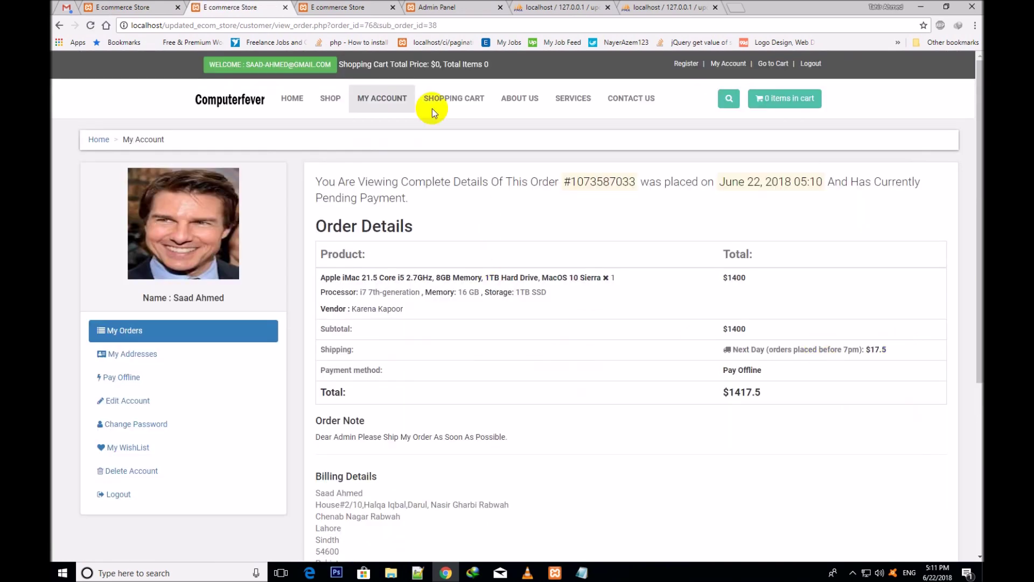
double_click(382, 25)
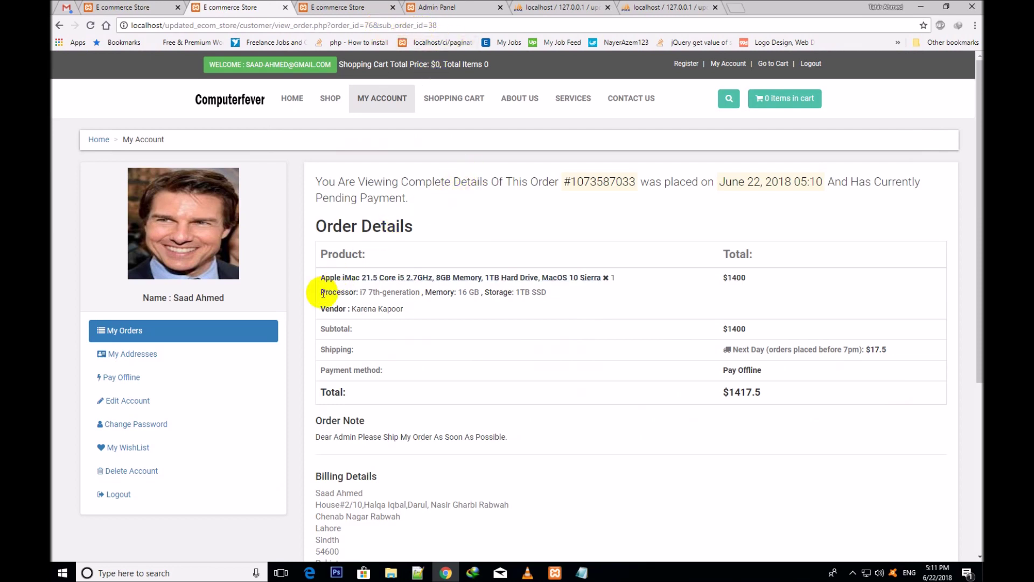
drag(416, 307, 351, 306)
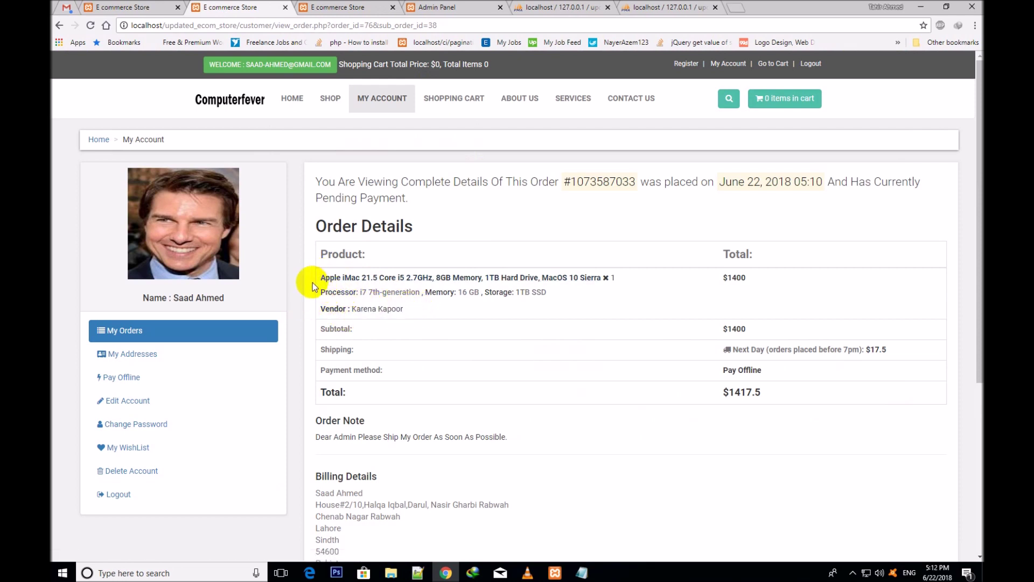
drag(316, 280, 415, 308)
click(392, 307)
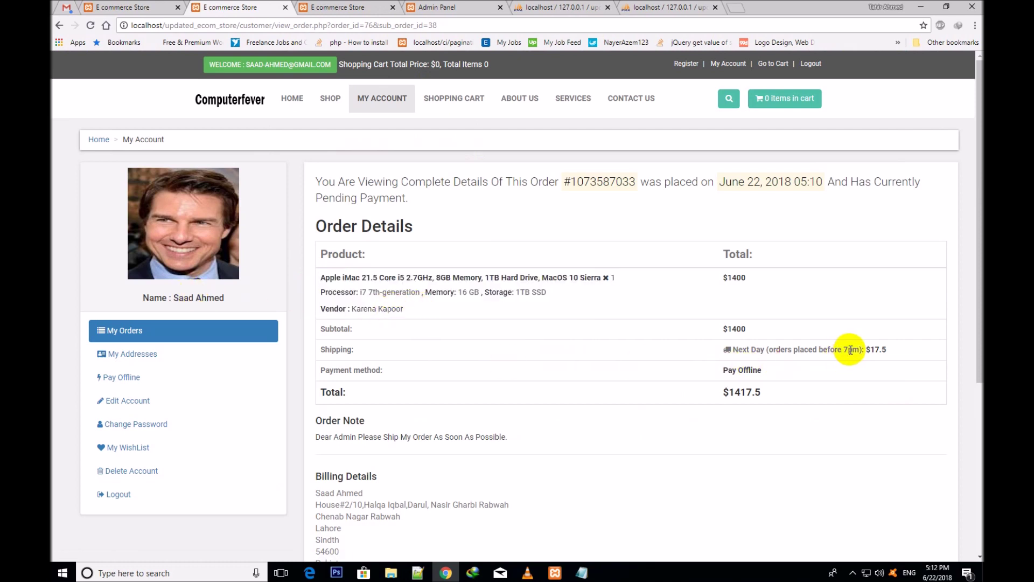
- Check the first sub order's shipping type and order note
drag(861, 349, 732, 350)
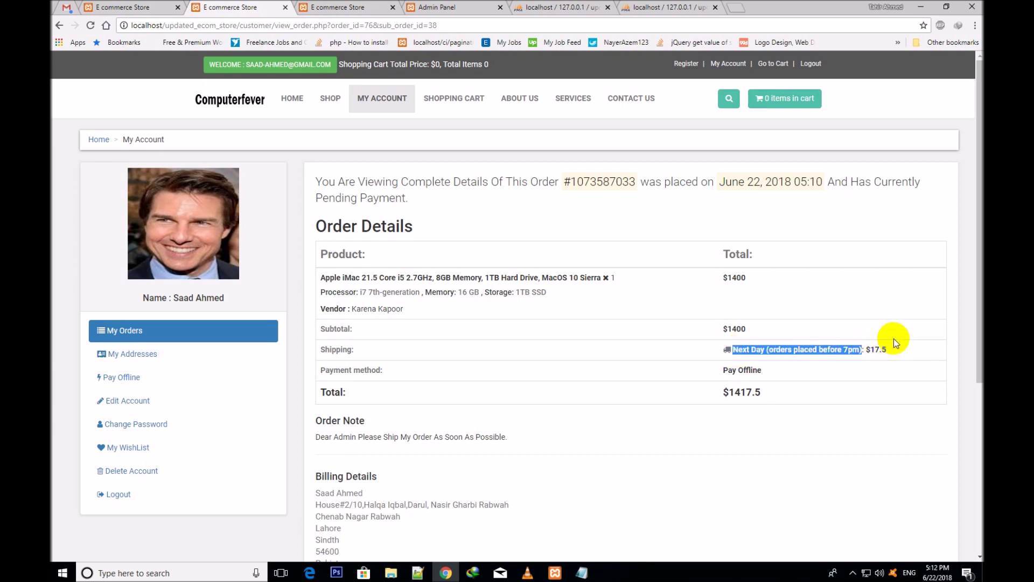
click(893, 340)
scroll(965, 195, down, 2)
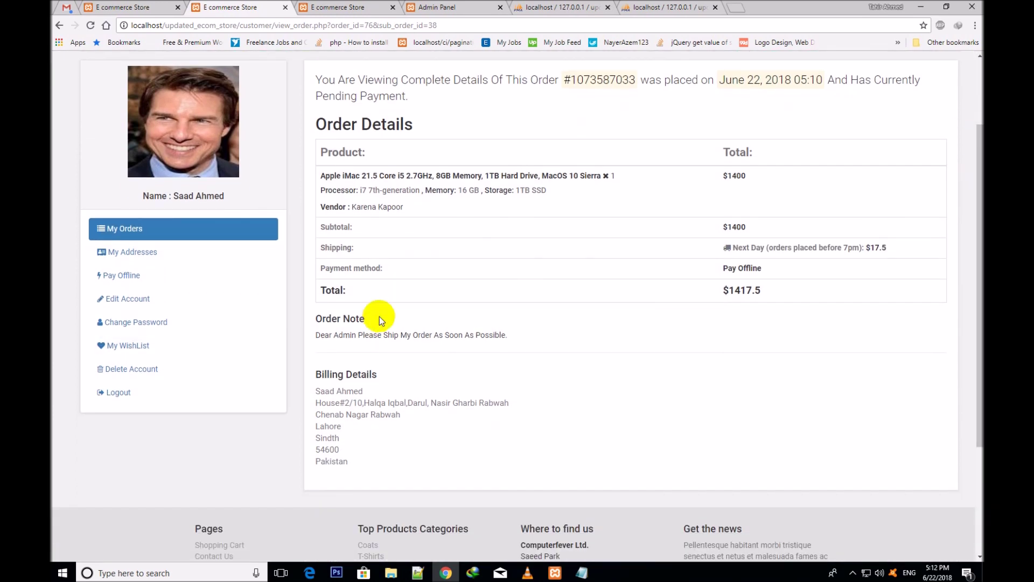
drag(319, 319, 519, 325)
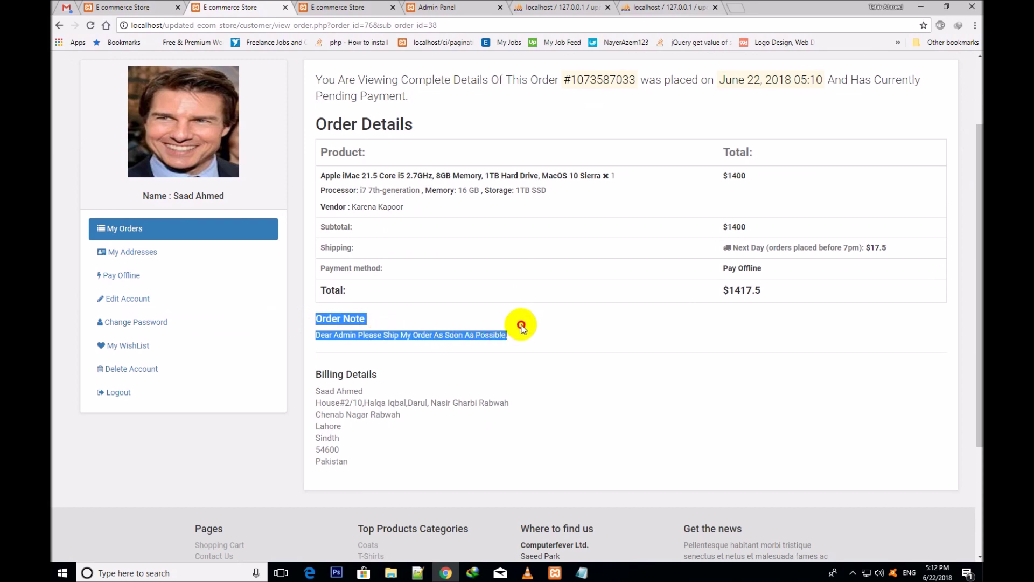
click(396, 336)
- Return to the full order, open the second sub order and check its vendor, product and shipping type
click(58, 26)
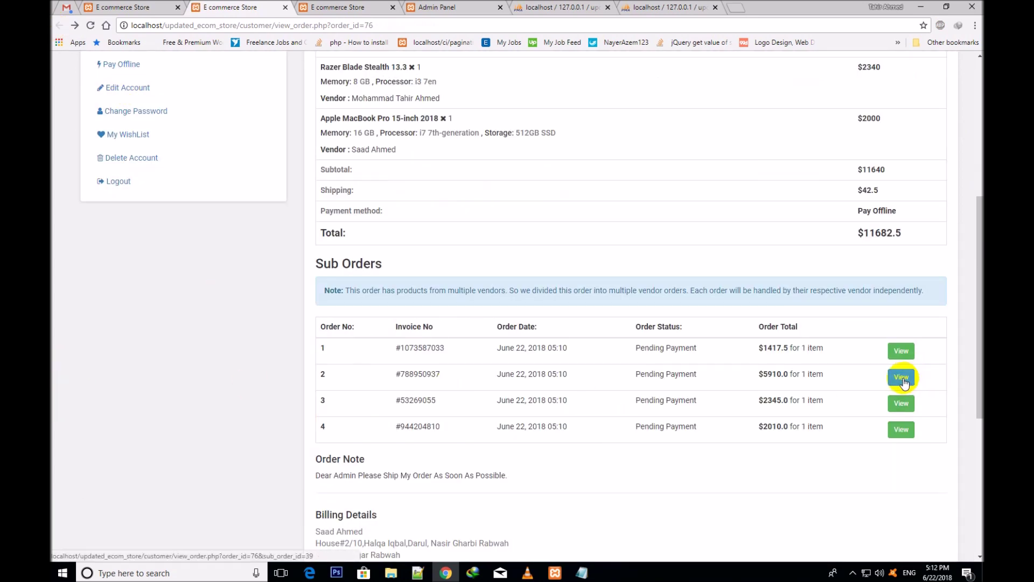
click(902, 377)
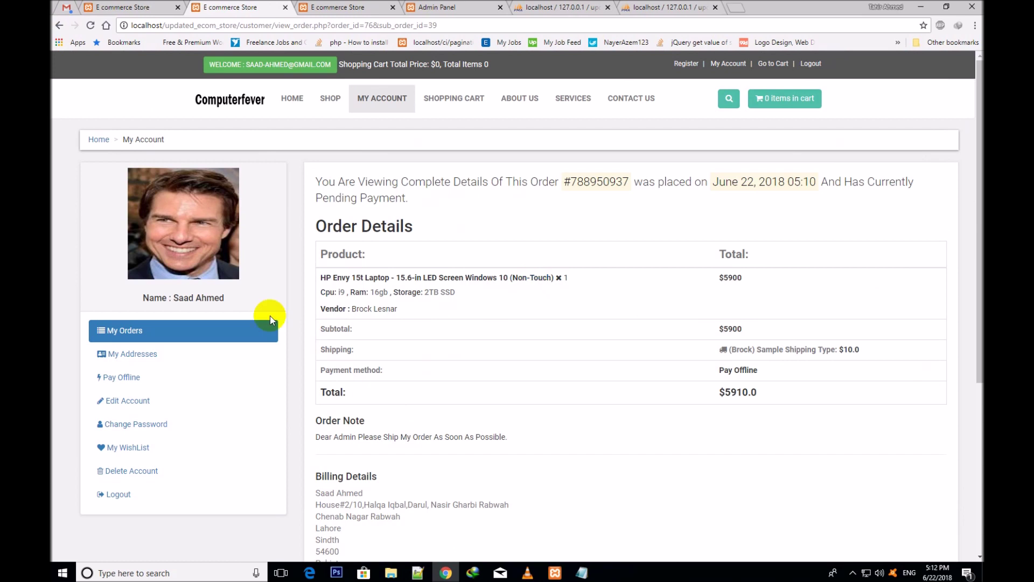
drag(397, 309, 353, 306)
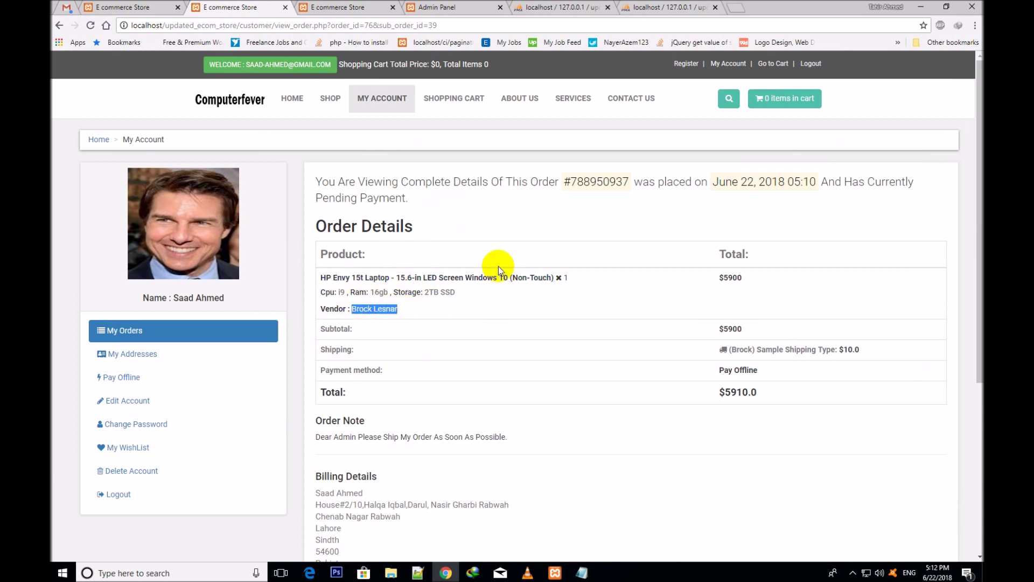
drag(566, 277, 308, 282)
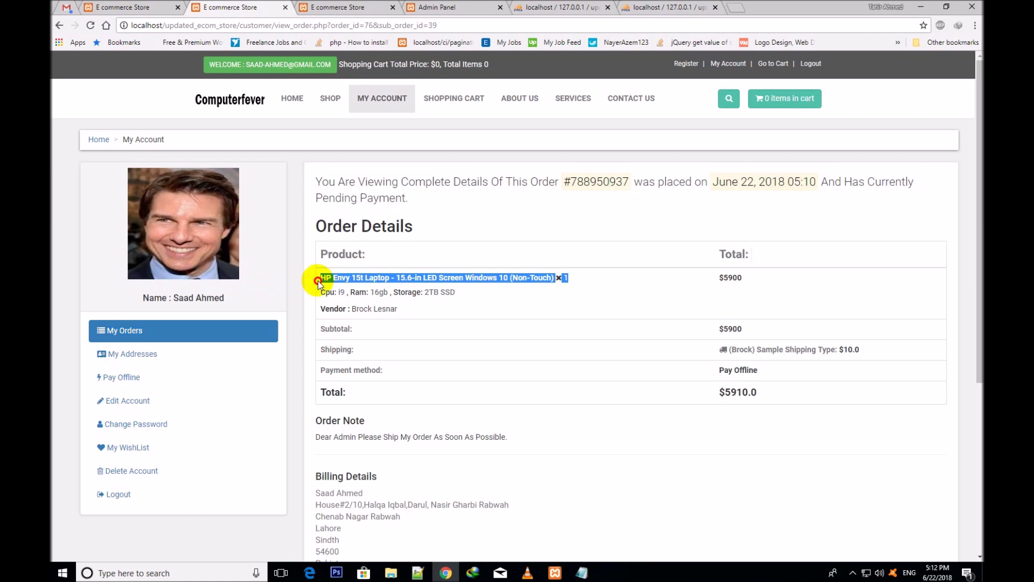
click(561, 308)
drag(731, 350, 846, 346)
scroll(970, 278, down, 2)
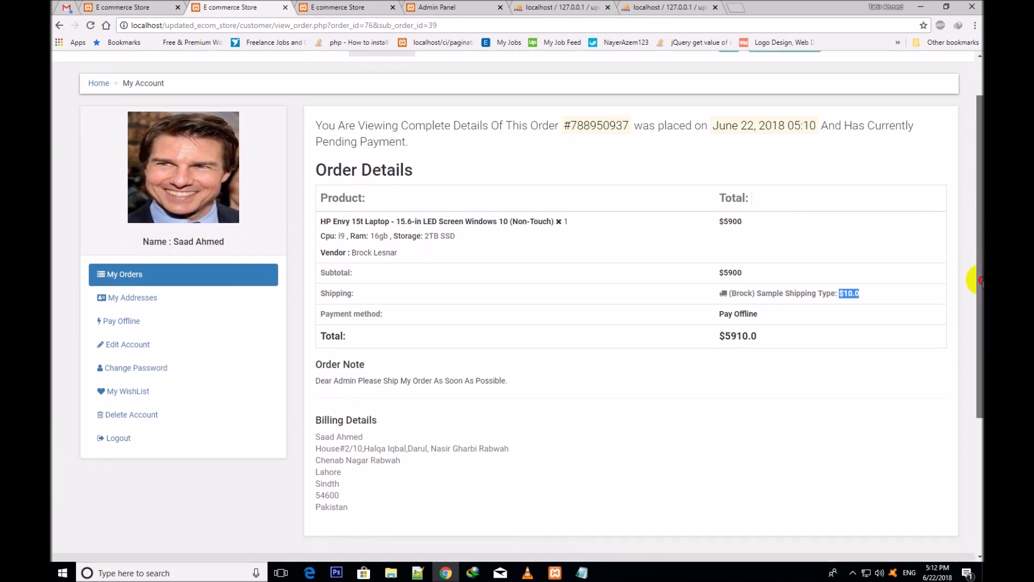
- Return to the full order, open the third sub order and check its vendor, product and shipping type
click(57, 25)
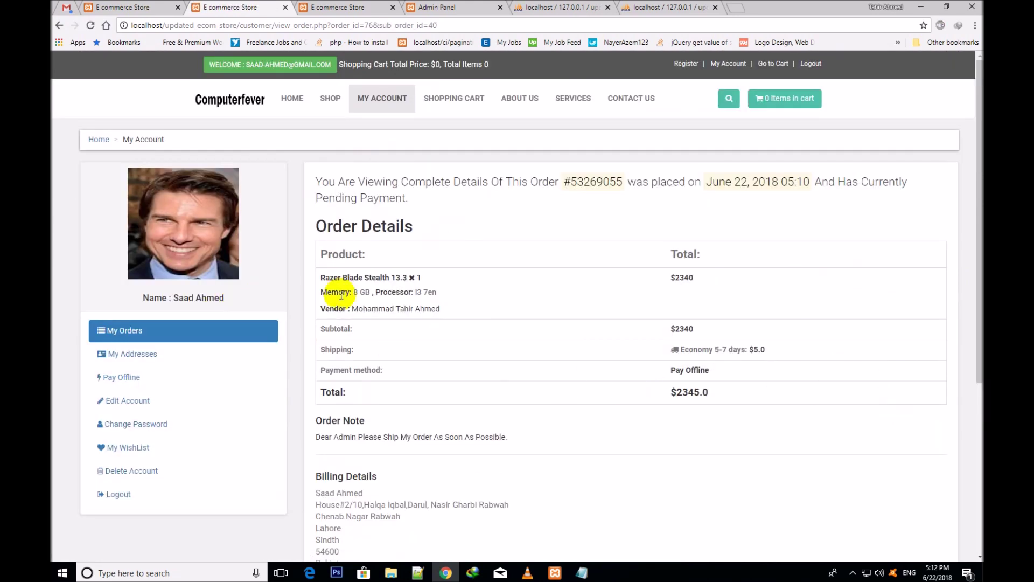
drag(473, 308, 346, 308)
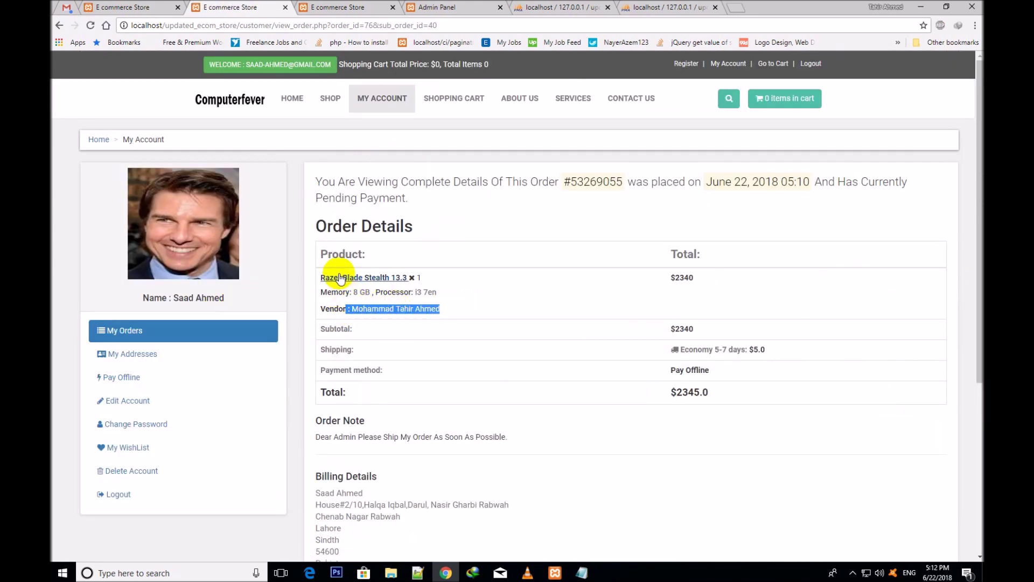
triple_click(433, 279)
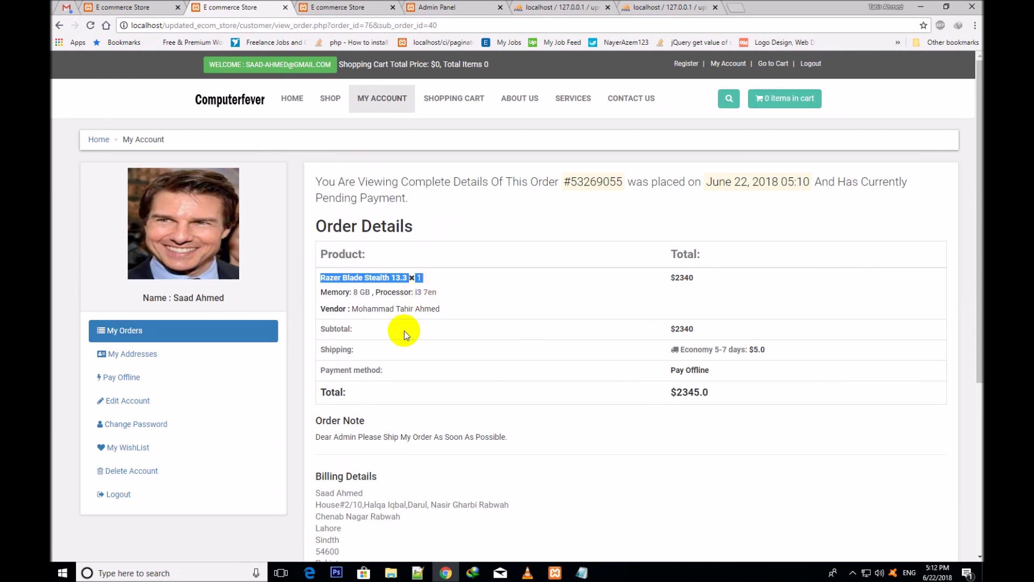
drag(746, 348, 682, 349)
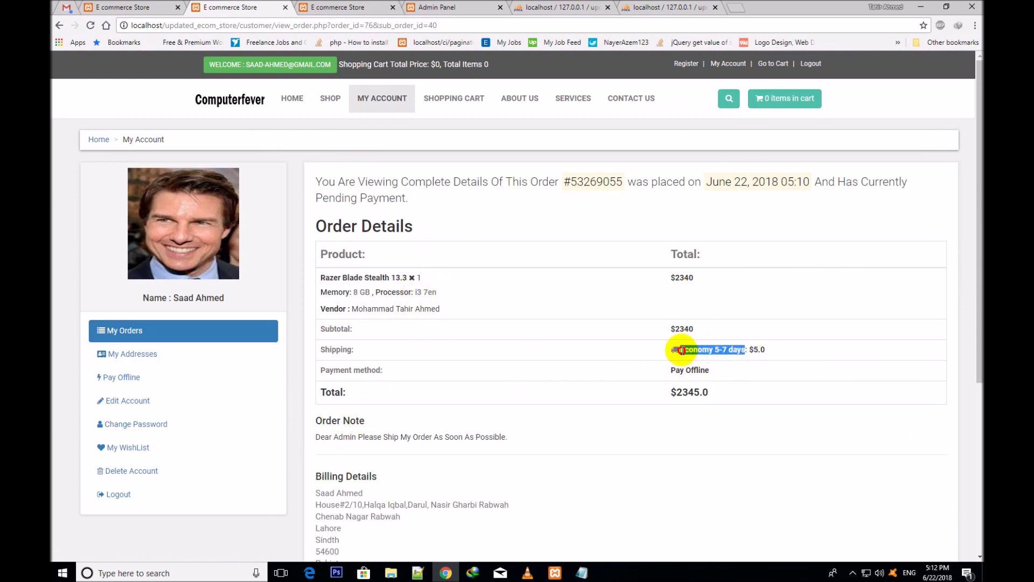
- Return to the full order, open the fourth sub order and check its product and vendor
drag(765, 350, 754, 349)
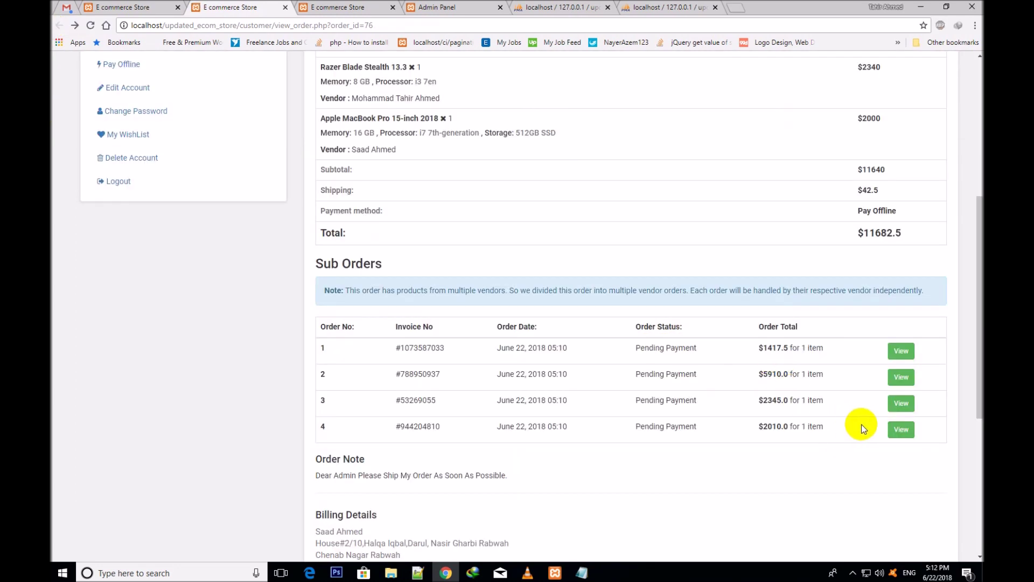
click(891, 431)
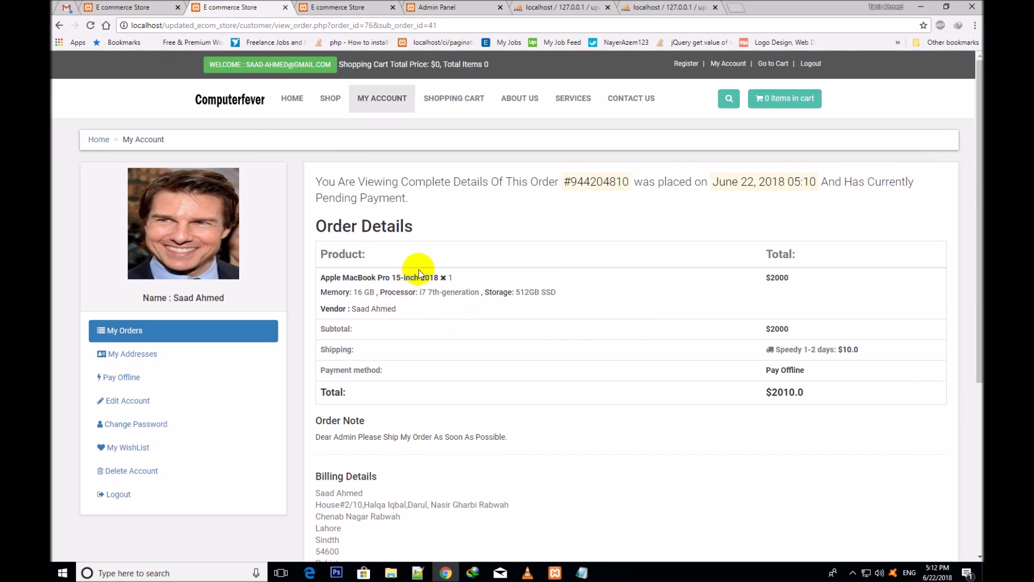
drag(463, 275, 349, 311)
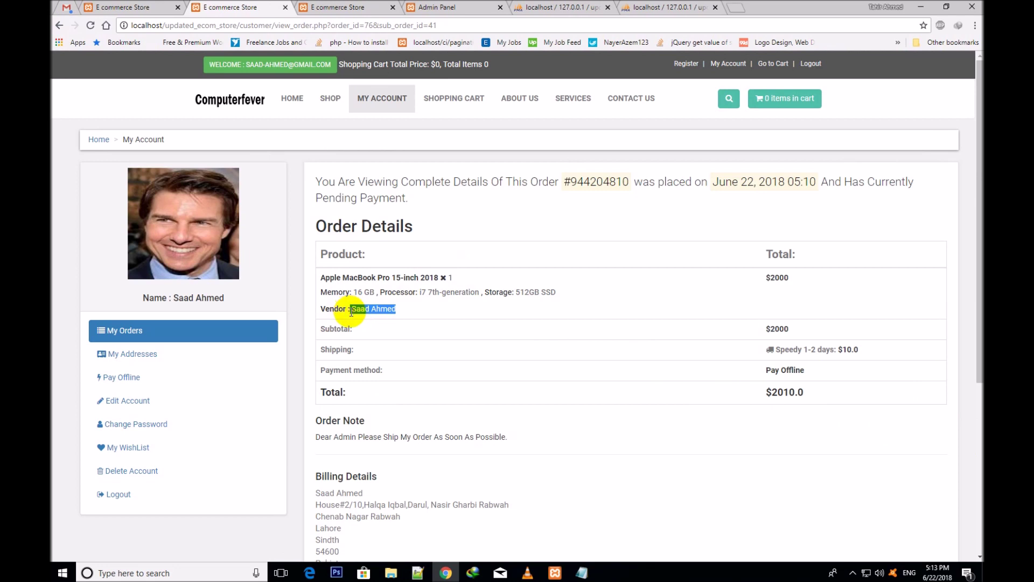
click(554, 335)
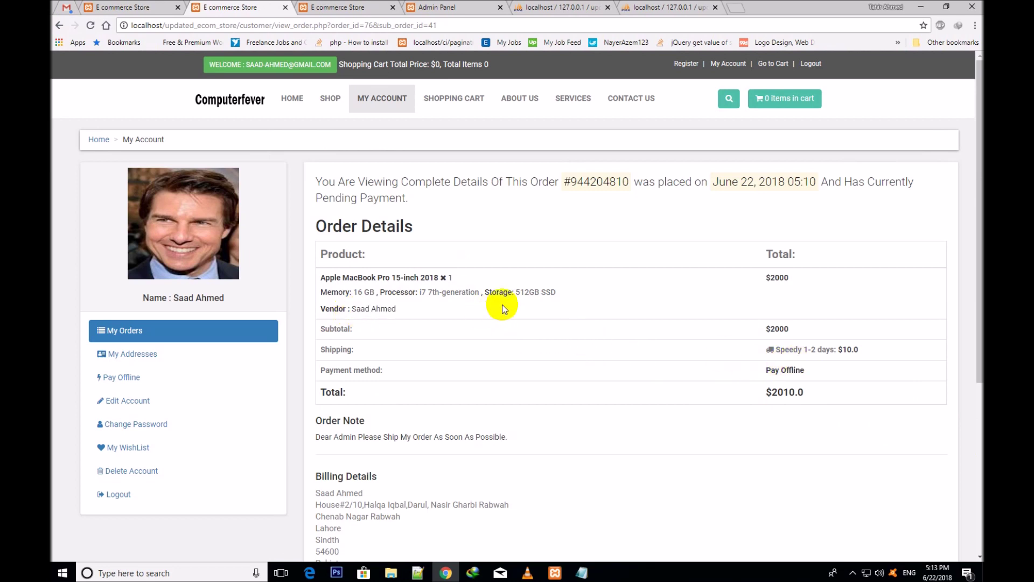
- Check the fourth sub order's selected product options and its shipping type
drag(560, 286, 329, 289)
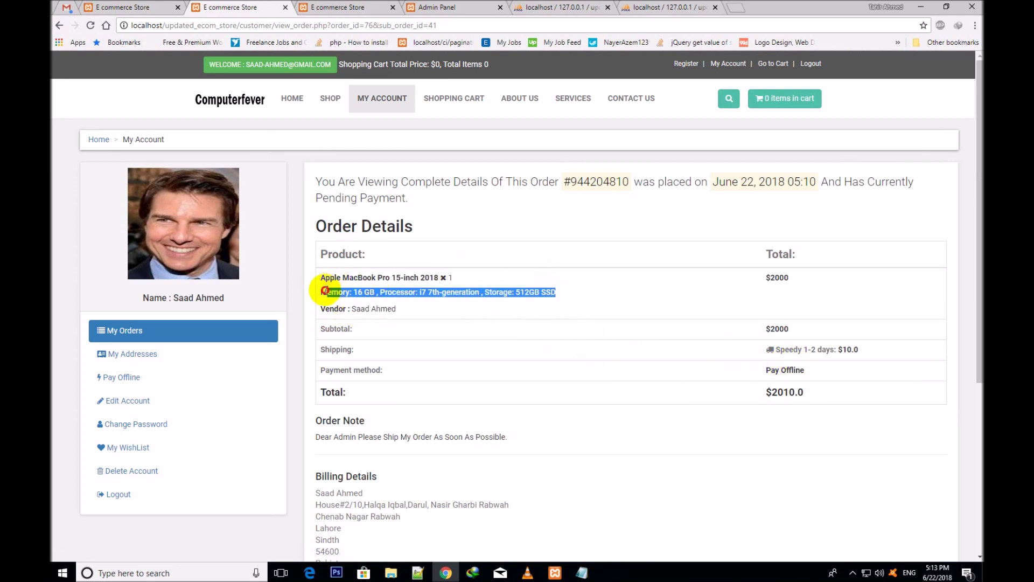
click(334, 292)
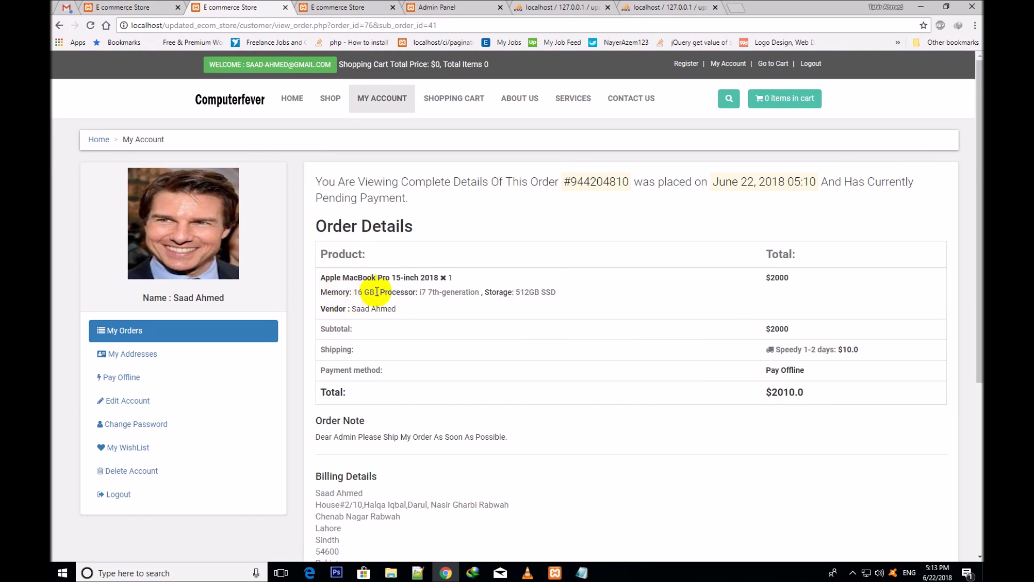
drag(374, 294, 318, 293)
click(463, 286)
drag(834, 349, 779, 355)
click(886, 344)
- Return to the full order and review its sub order list and order details
click(59, 26)
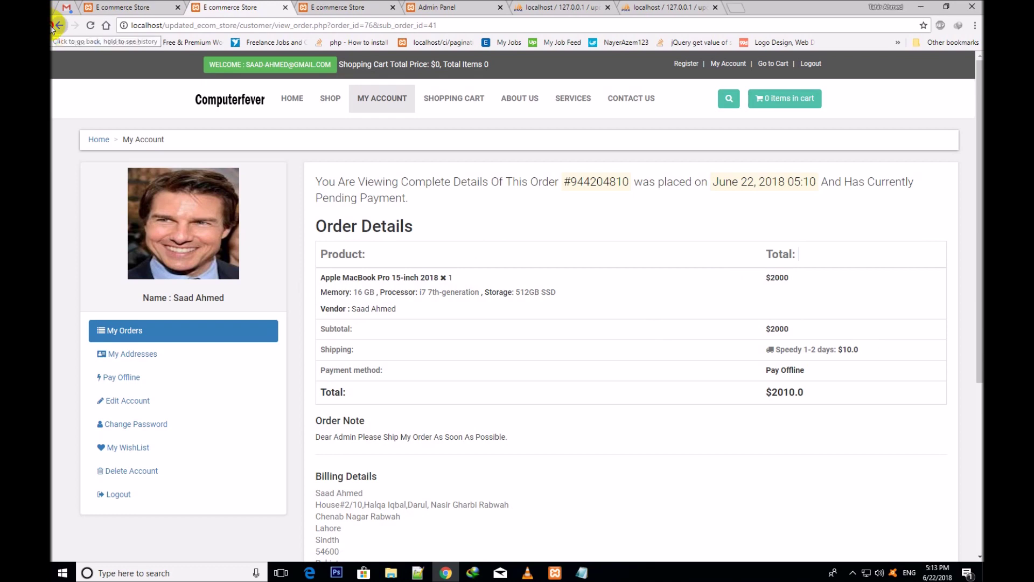
scroll(664, 315, down, 1)
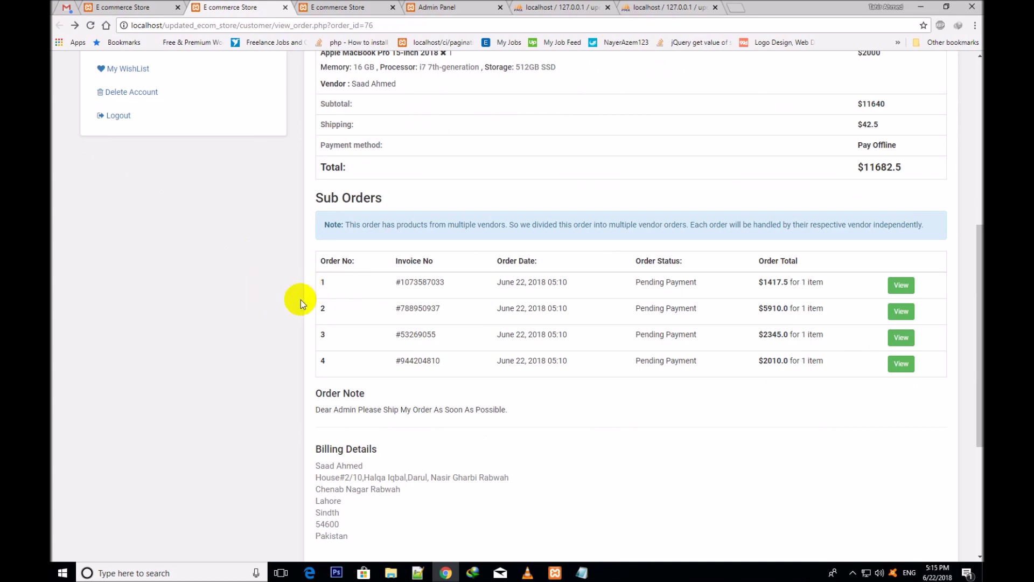
drag(974, 281, 975, 110)
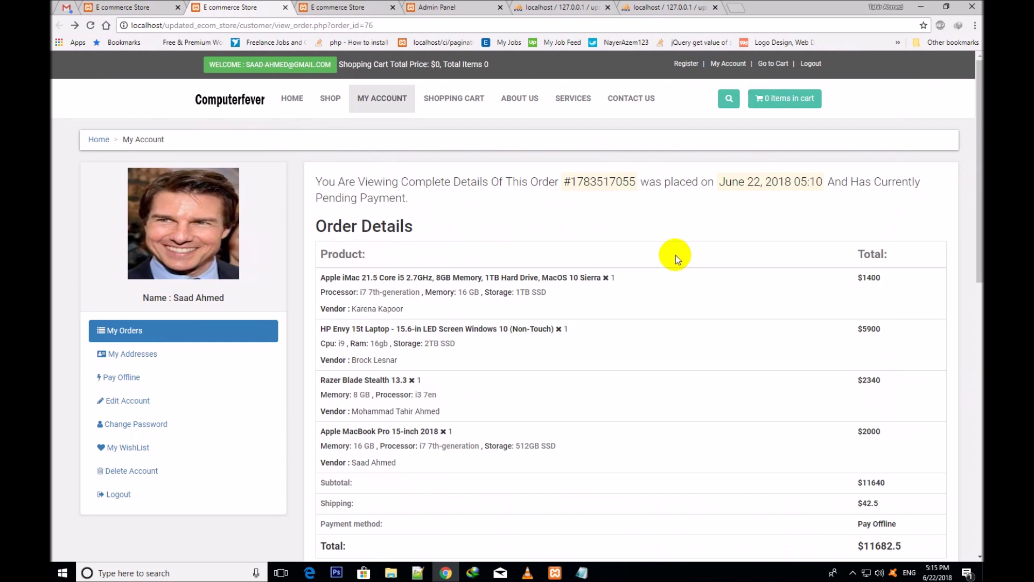
- Log out of the customer account and open the new account registration form
click(811, 64)
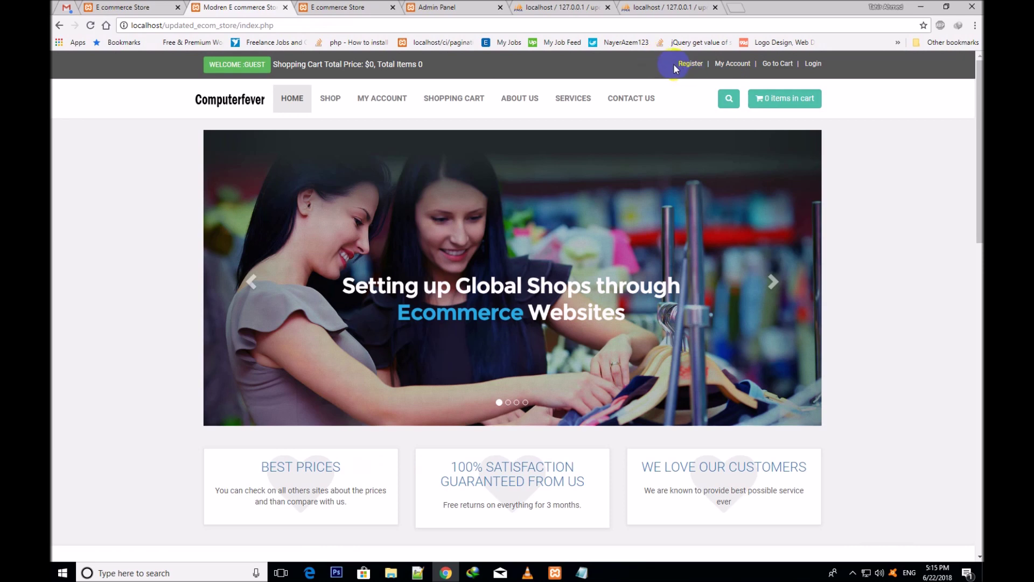
click(699, 69)
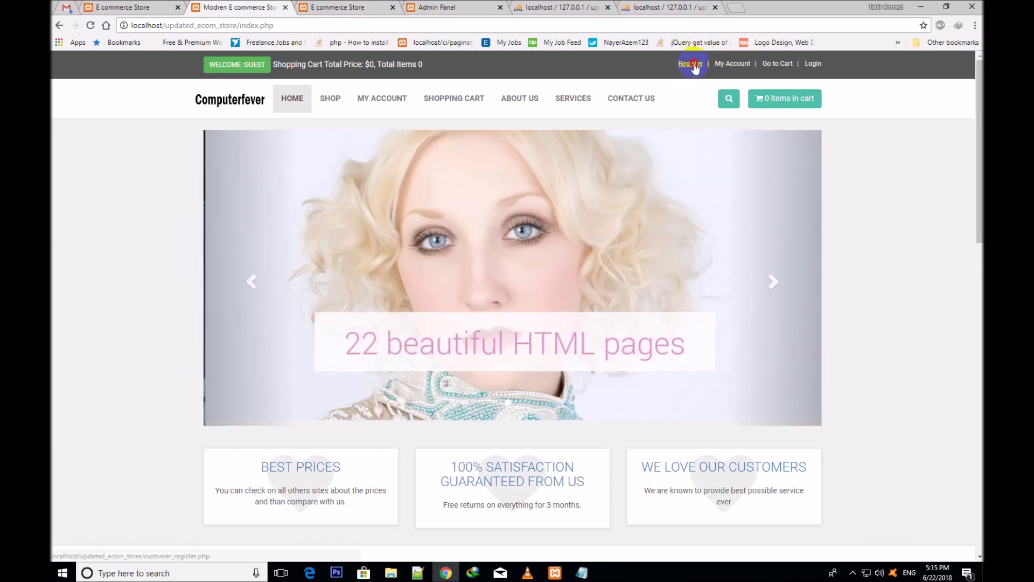
click(694, 64)
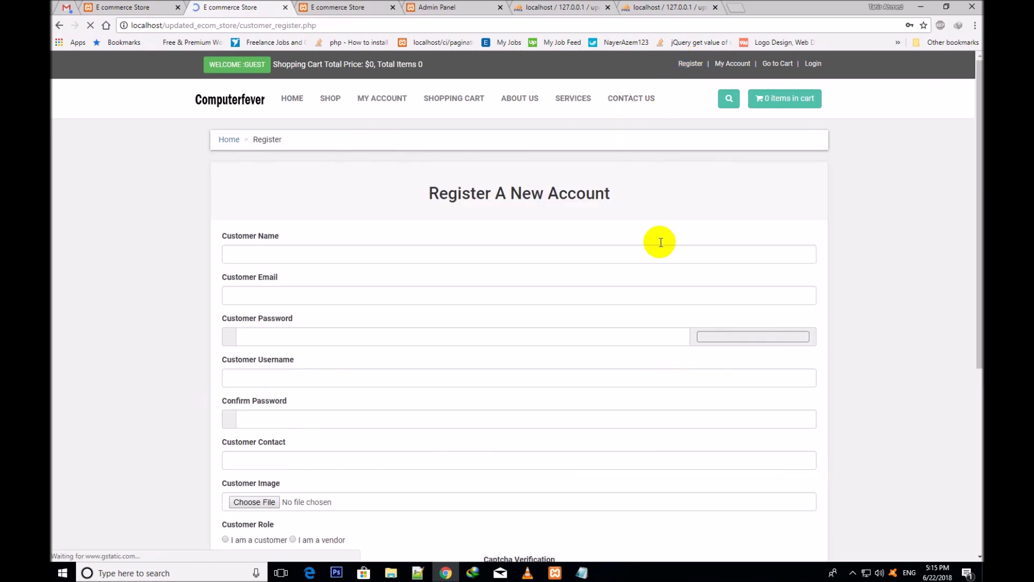
- Examine the registration form, focusing on its Customer Username field
drag(978, 60, 978, 113)
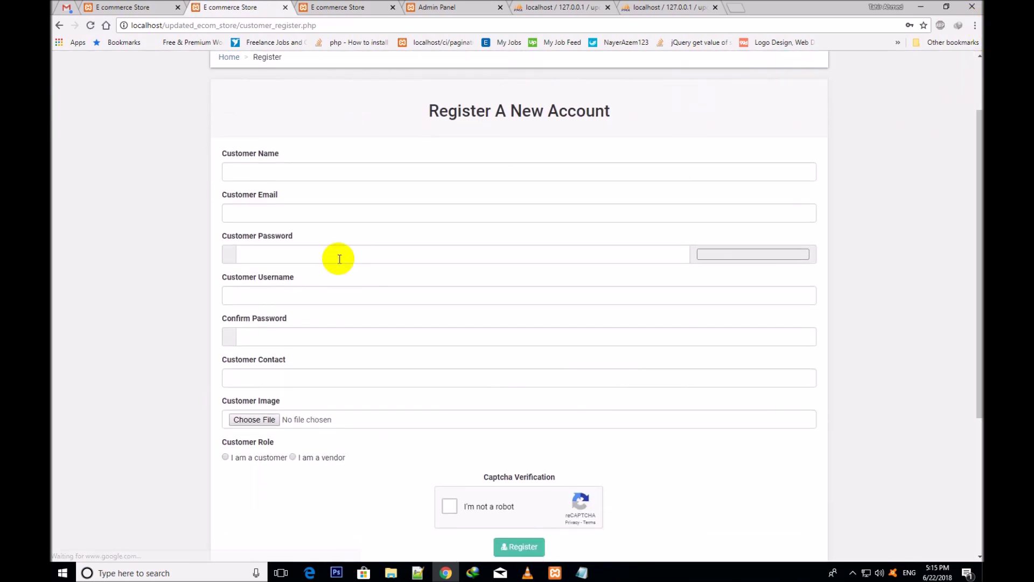
drag(224, 281, 310, 282)
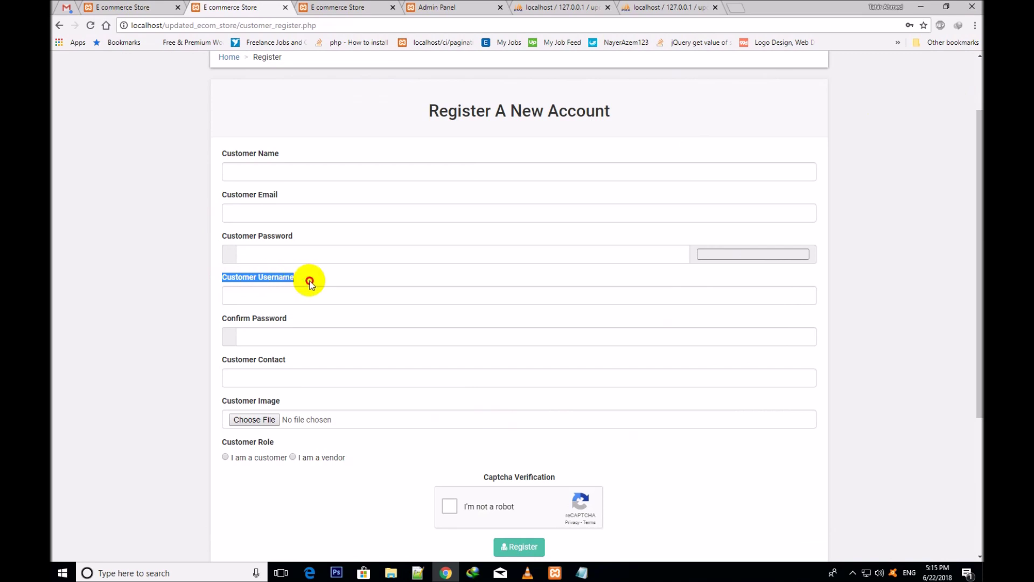
click(272, 294)
click(254, 280)
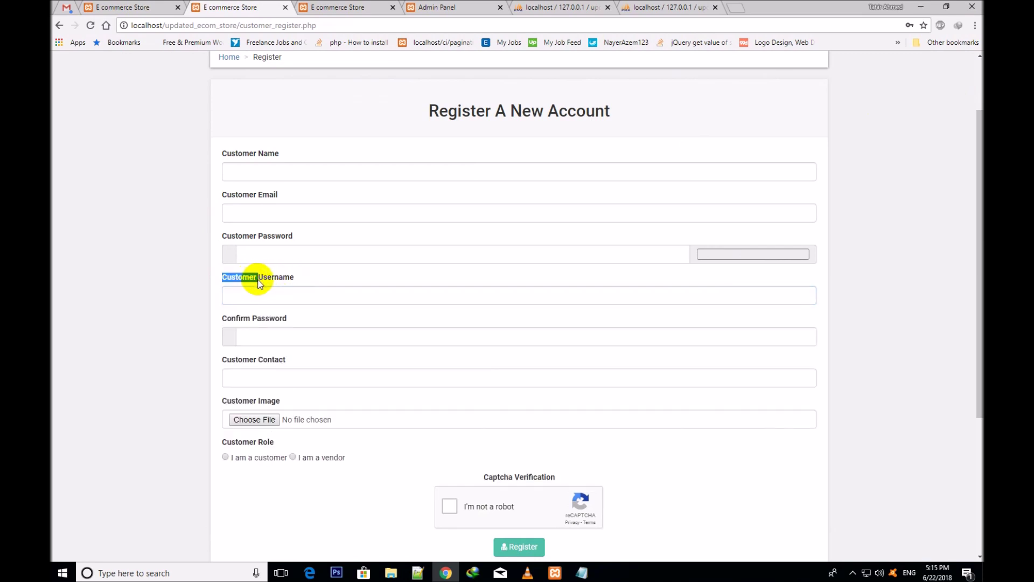
double_click(275, 281)
click(283, 306)
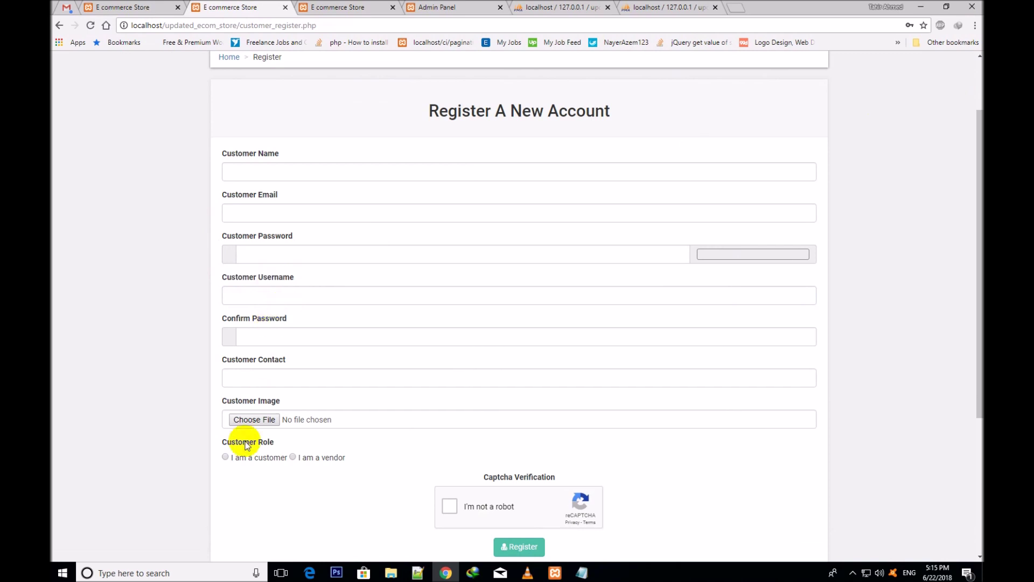
- Try both customer role options in the registration form, choosing "I am a customer" and switching to "I am a vendor"
scroll(975, 247, down, 1)
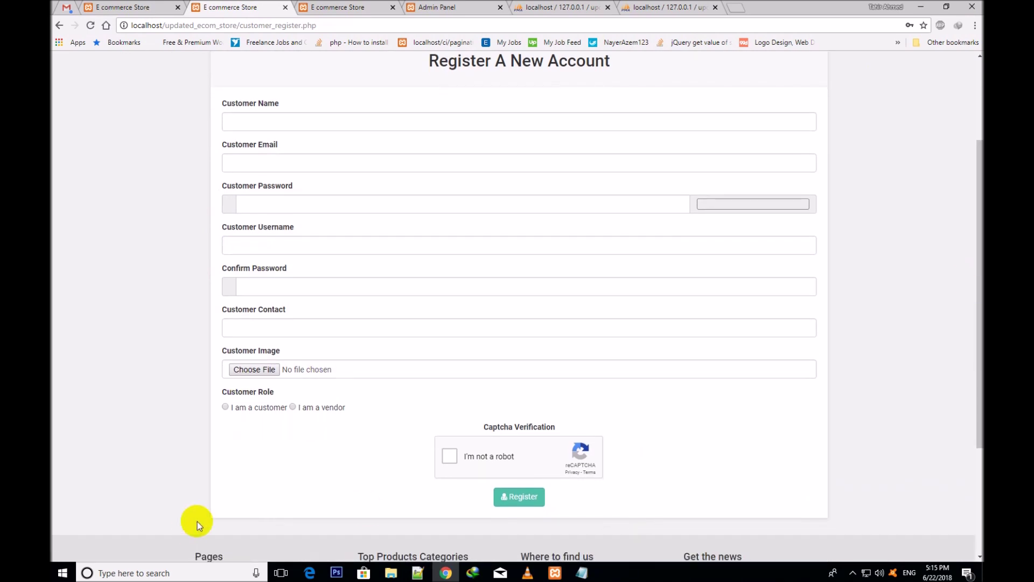
click(249, 398)
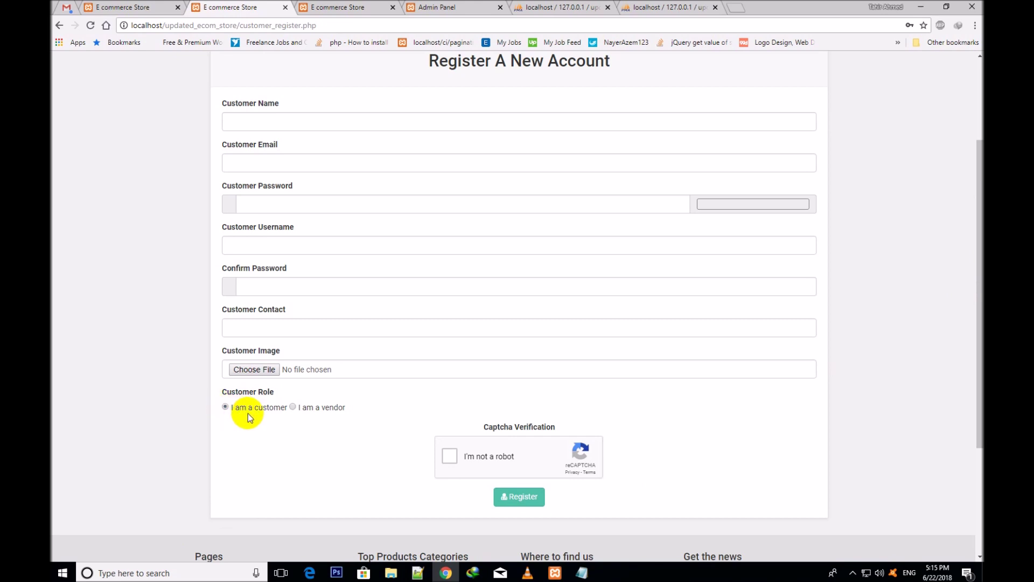
click(308, 408)
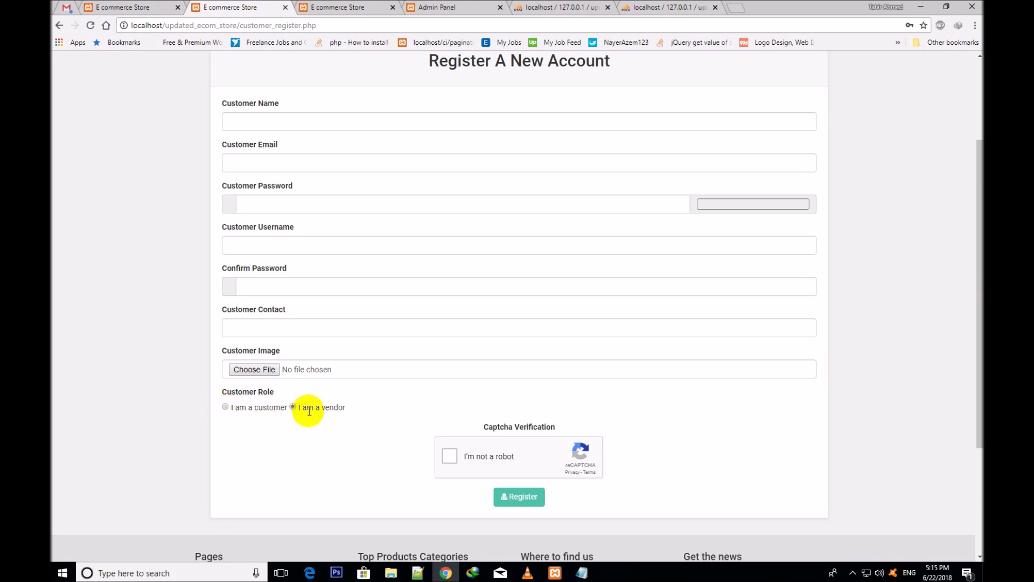
triple_click(307, 408)
click(334, 418)
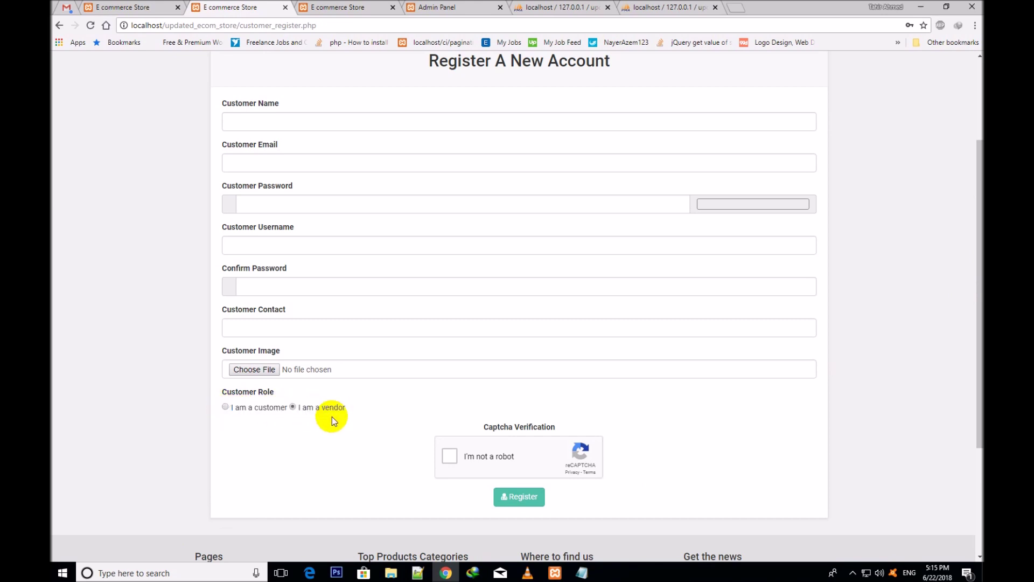
drag(346, 407, 301, 410)
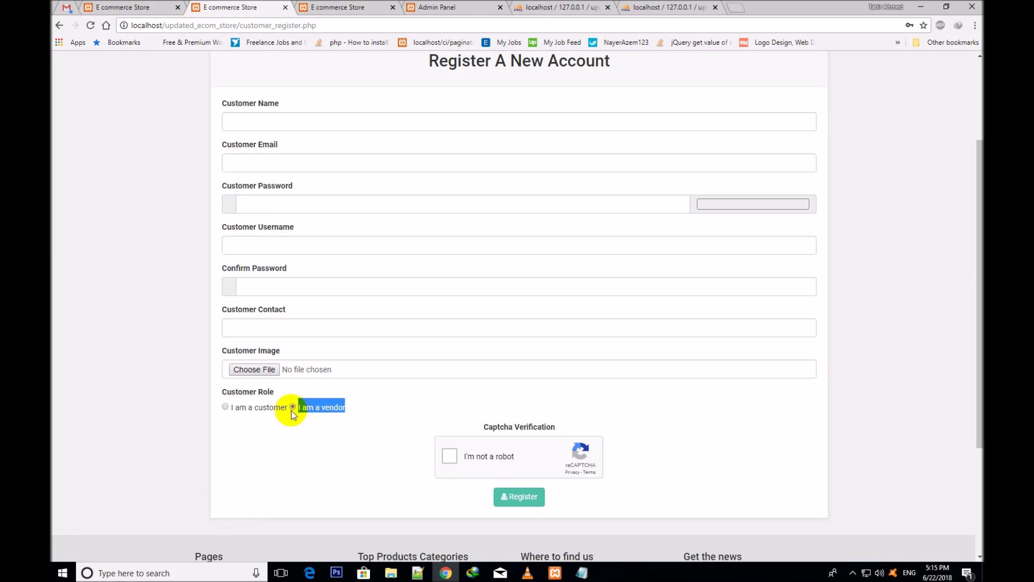
click(296, 410)
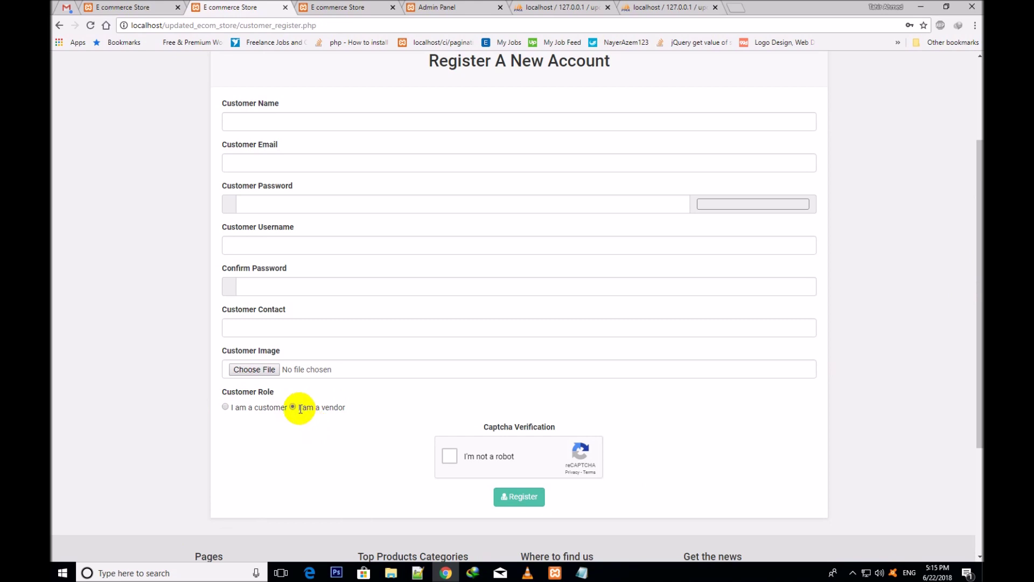
- Go through the registration form's name, email, password, username, confirm password and contact fields without filling them in
click(523, 506)
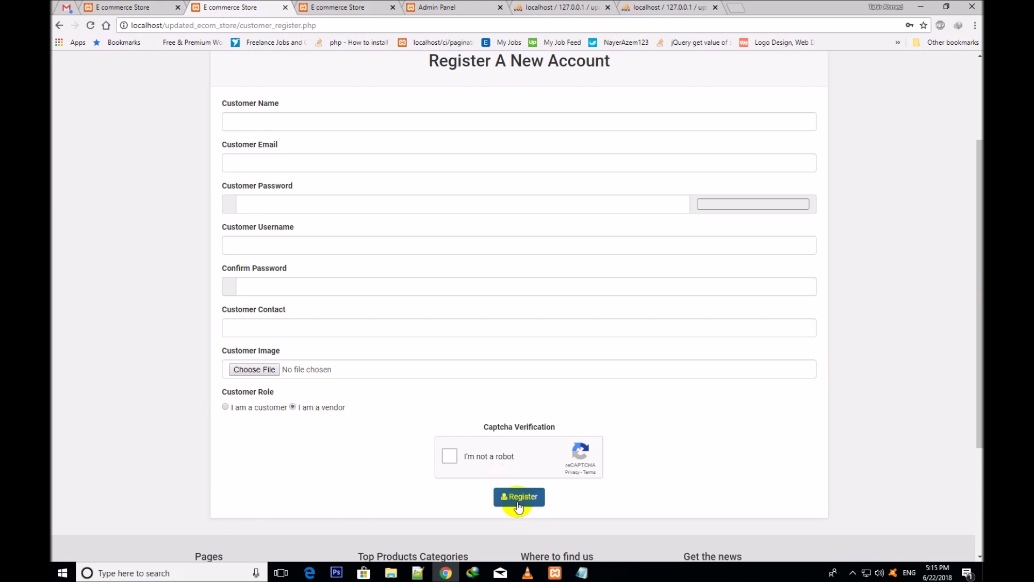
click(236, 128)
key(Down)
click(215, 151)
click(228, 157)
click(203, 158)
click(235, 203)
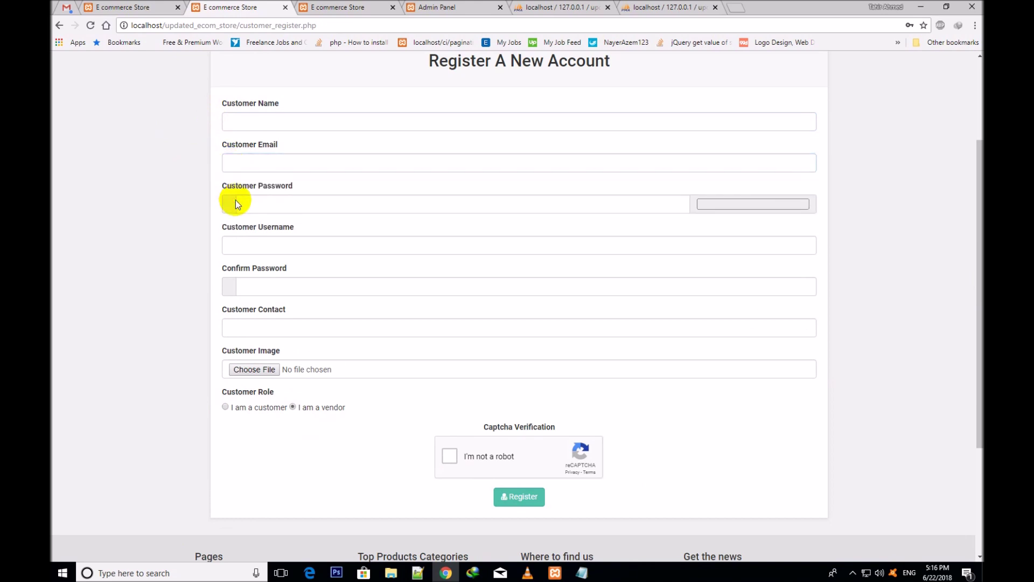
click(208, 212)
click(232, 244)
click(199, 296)
click(256, 284)
click(226, 329)
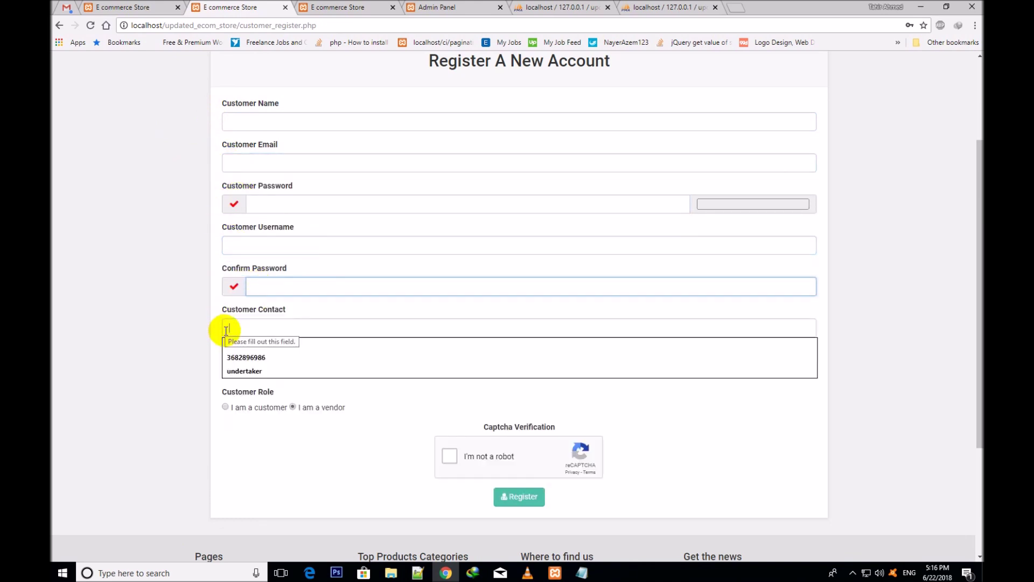
click(307, 436)
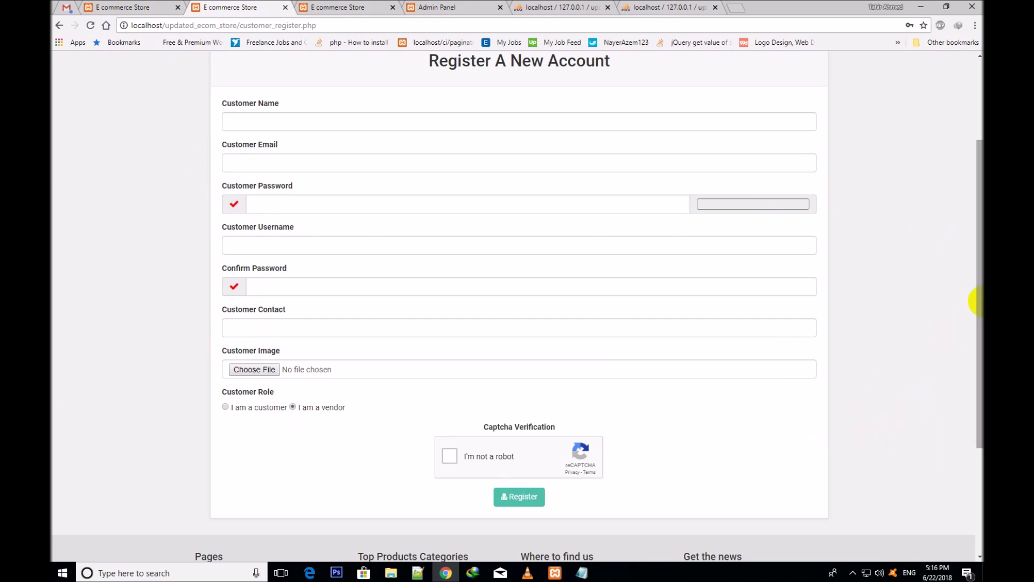
- Open the store's login page and fill in the vendor account's e-mail
scroll(949, 336, up, 3)
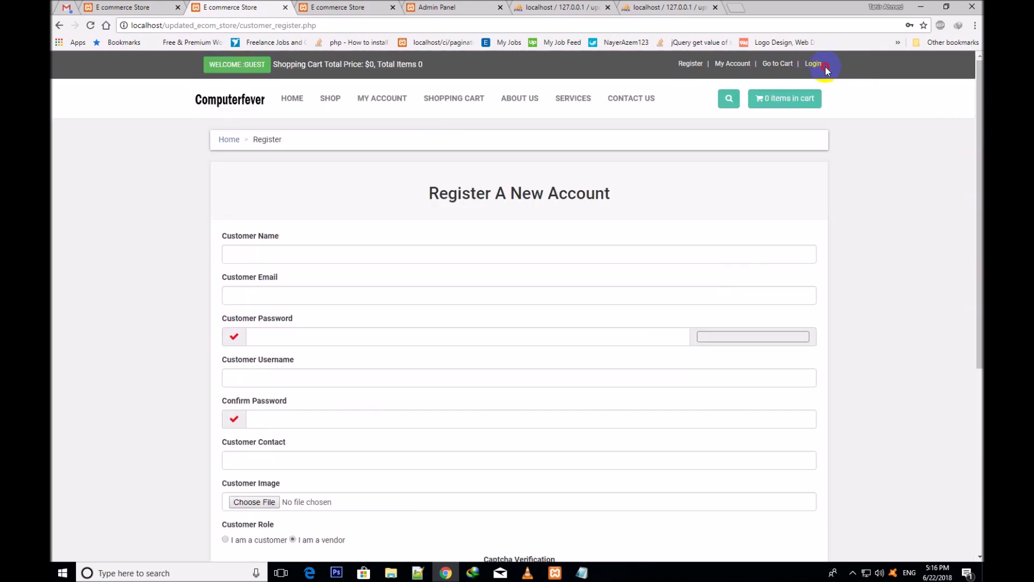
click(810, 64)
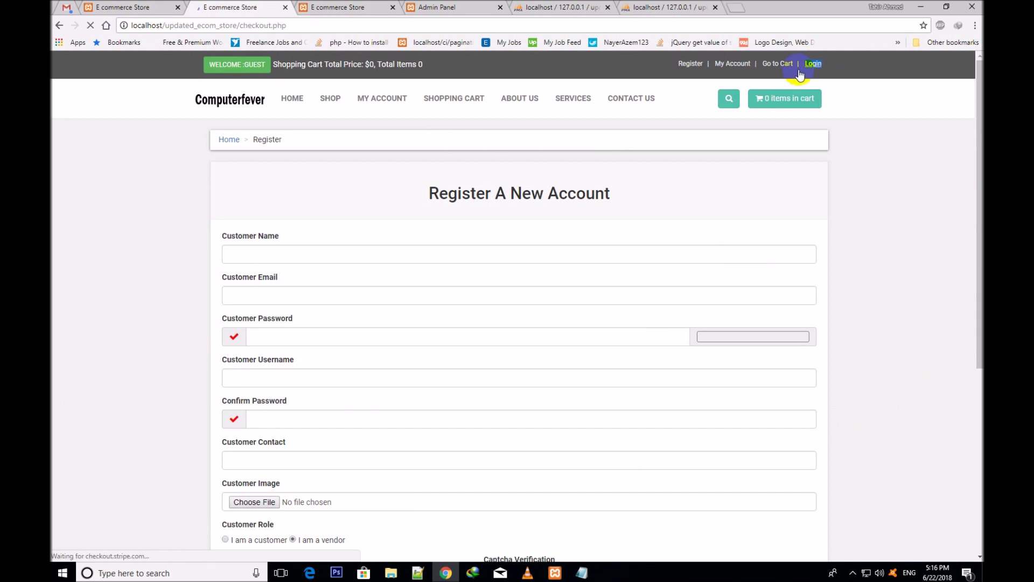
double_click(257, 312)
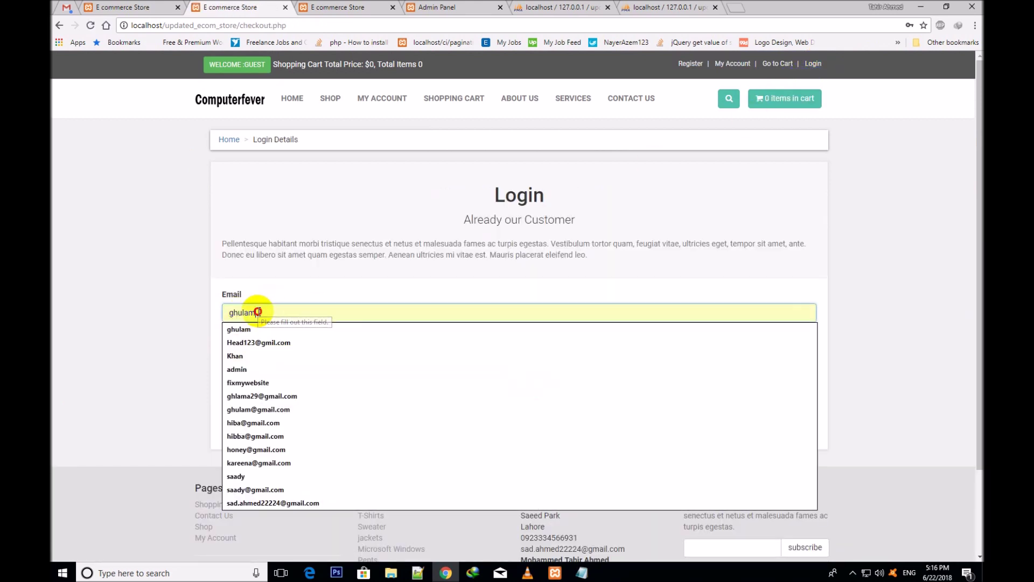
text(saa)
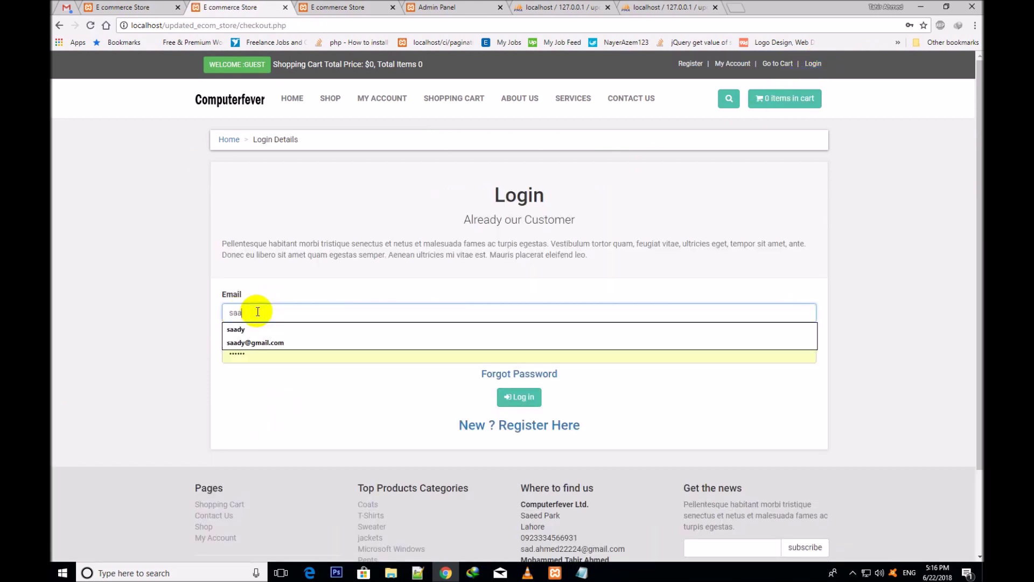
text(d-)
key(Down)
key(Return)
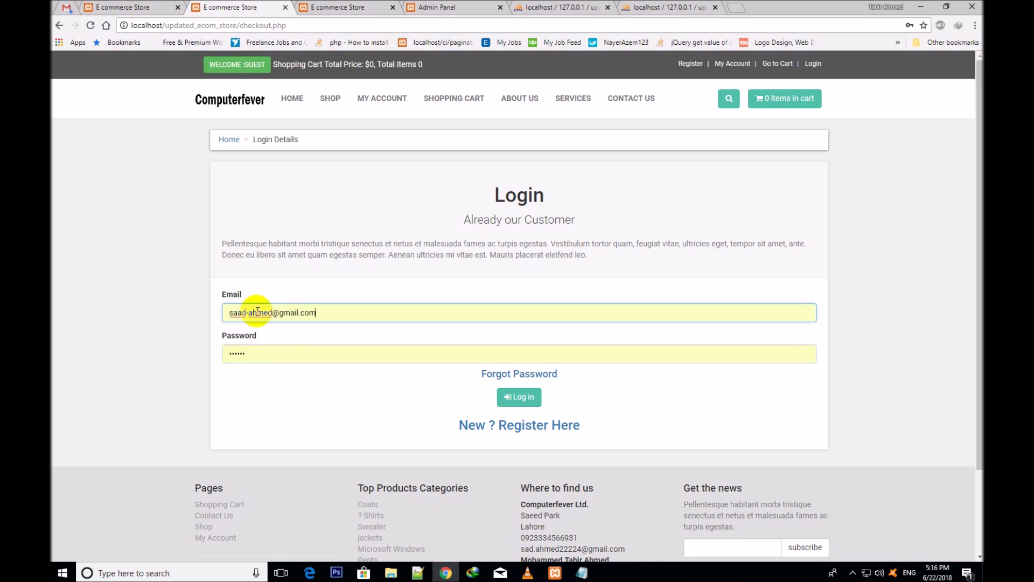
- Replace the prefilled password with the account password, try to log in and dismiss the alert
double_click(289, 355)
key(BackSpace)
text(1)
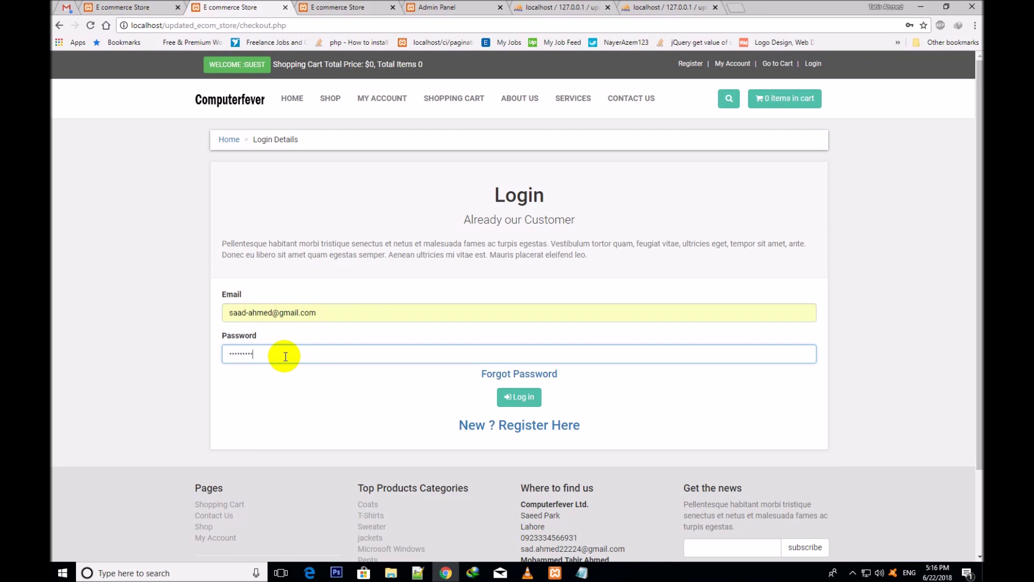
click(527, 400)
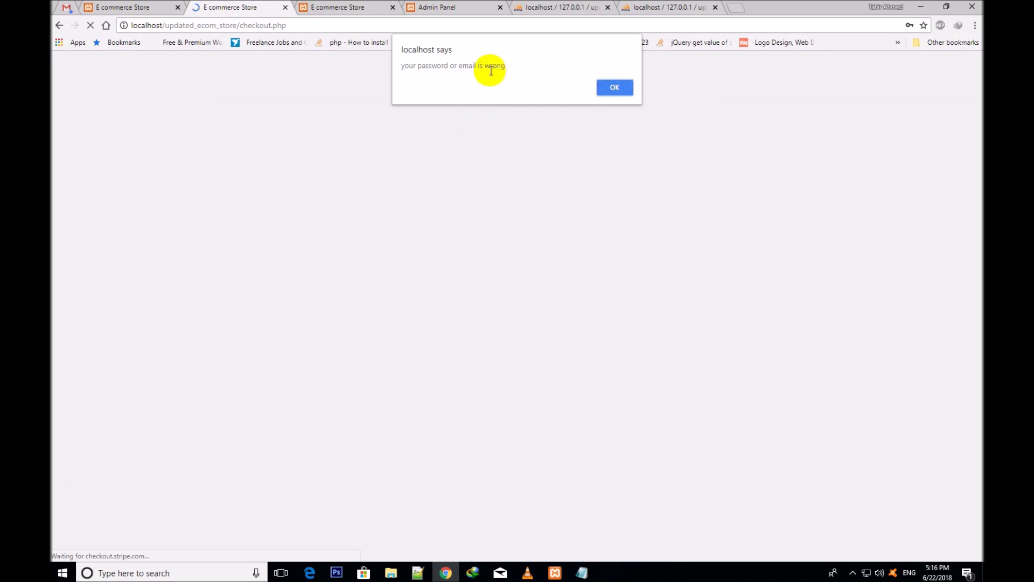
triple_click(491, 71)
click(614, 87)
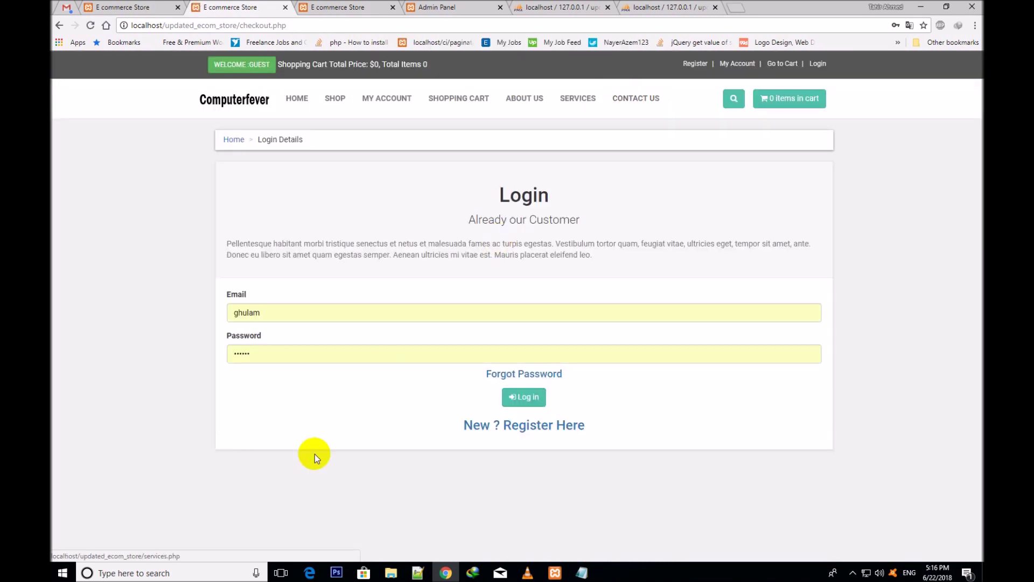
- Replace the e-mail in the store's login form with the vendor account's saved e-mail address
double_click(292, 309)
key(BackSpace)
text(saa)
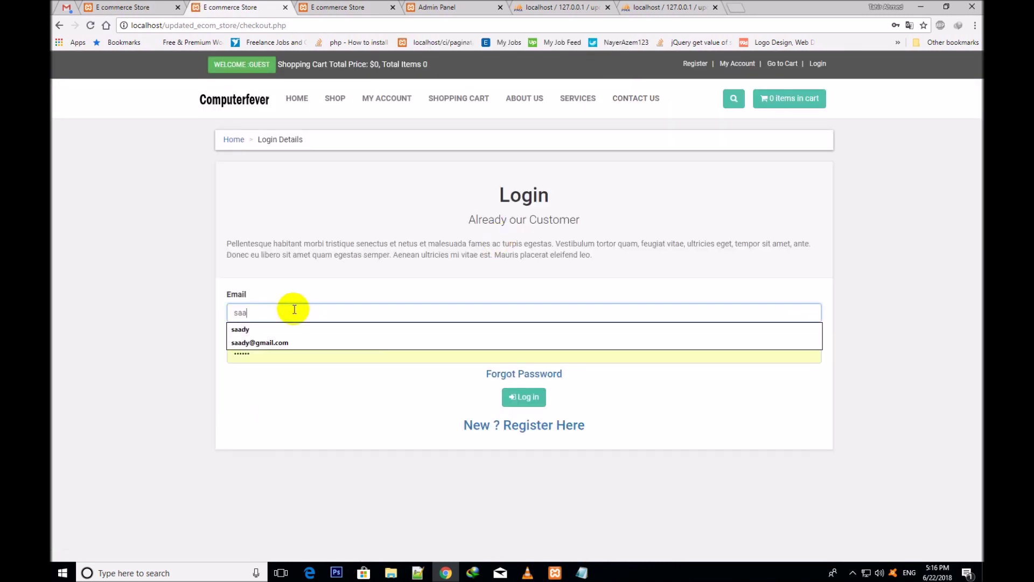
text(d-)
key(Down)
key(Return)
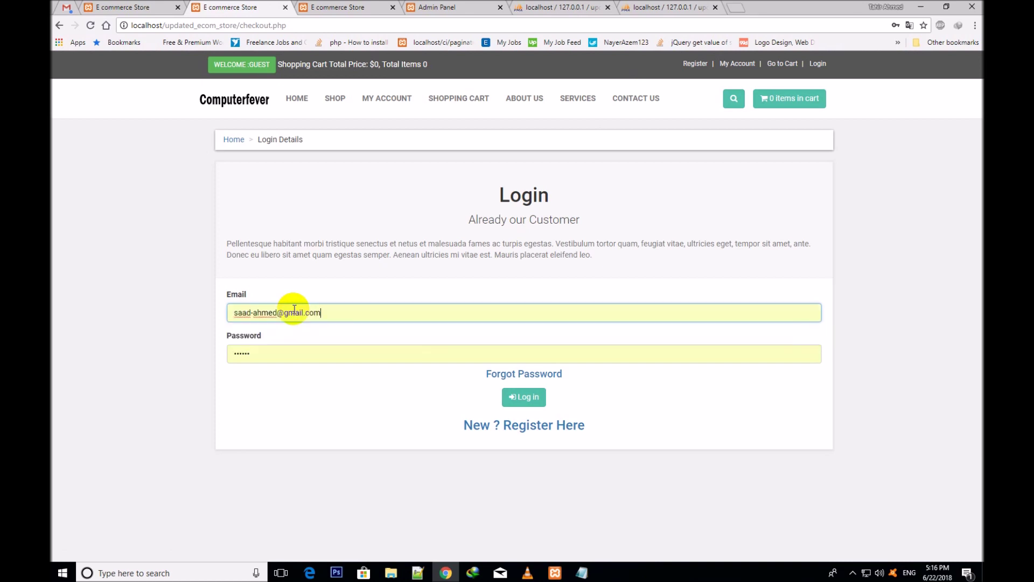
- Enter the vendor account's password, log in and dismiss the login alert
click(296, 350)
key(BackSpace)
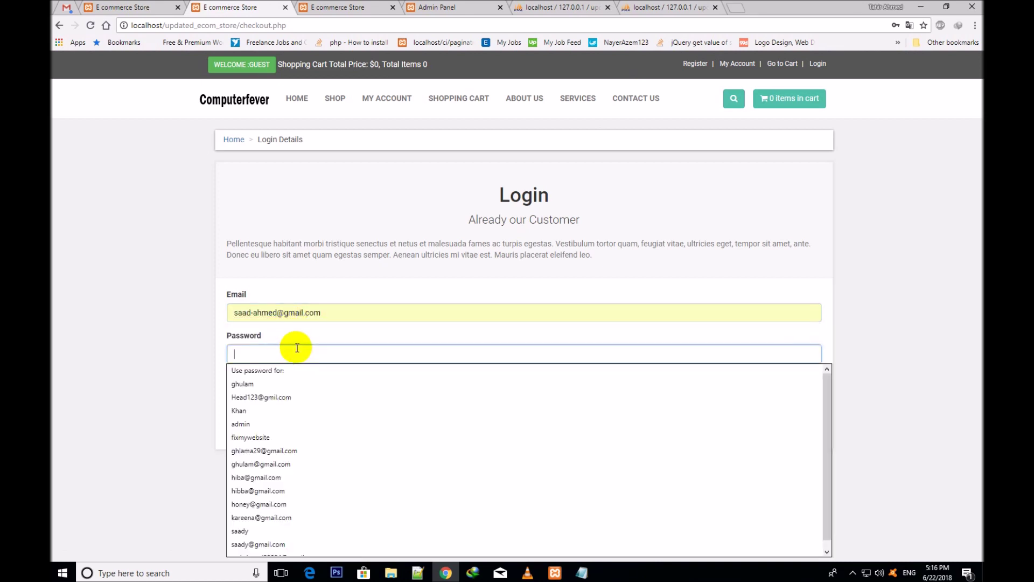
text(1)
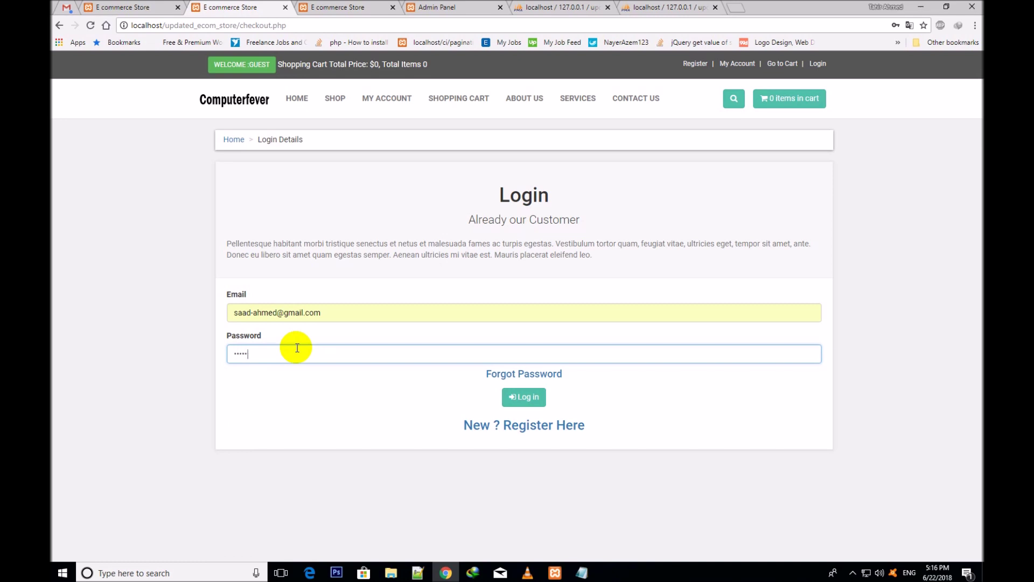
click(504, 399)
drag(449, 65, 472, 64)
click(486, 68)
click(609, 88)
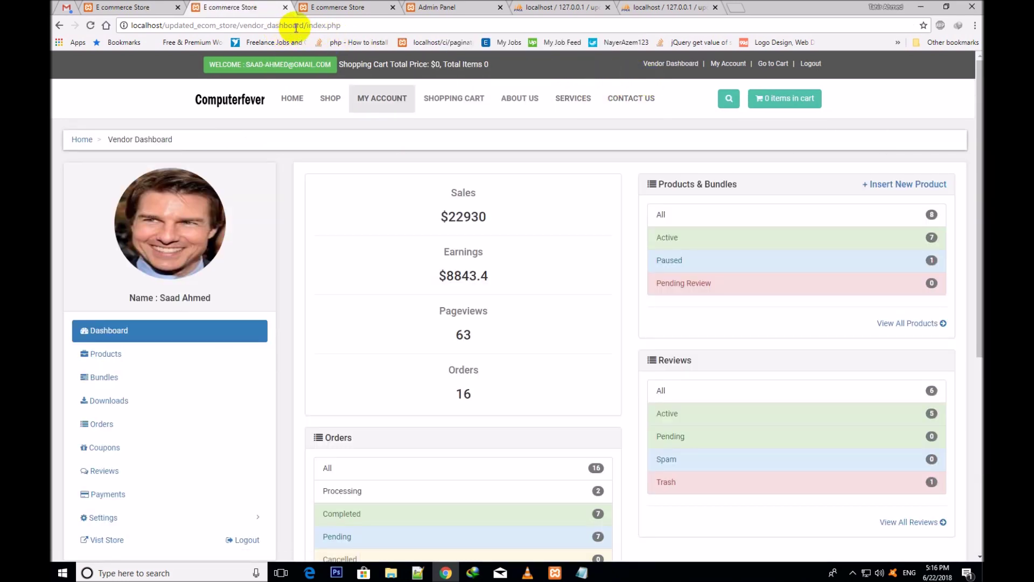
- Examine the vendor dashboard's page address, including its vendor_dashboard folder and index.php file
double_click(266, 26)
double_click(323, 28)
click(646, 75)
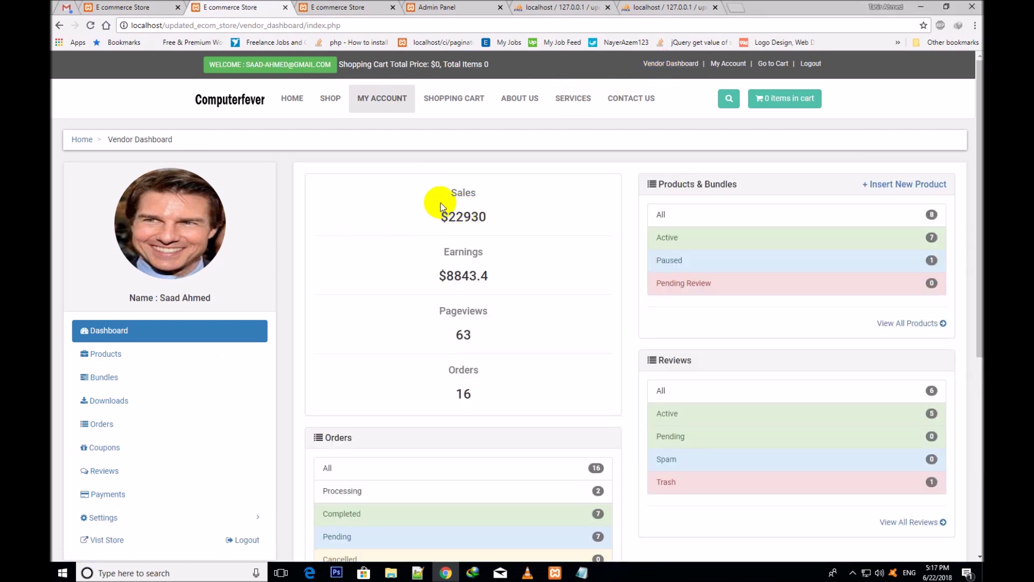
- Examine the vendor dashboard's Sales, Earnings, Pageviews and Orders summary figures
double_click(458, 192)
double_click(455, 215)
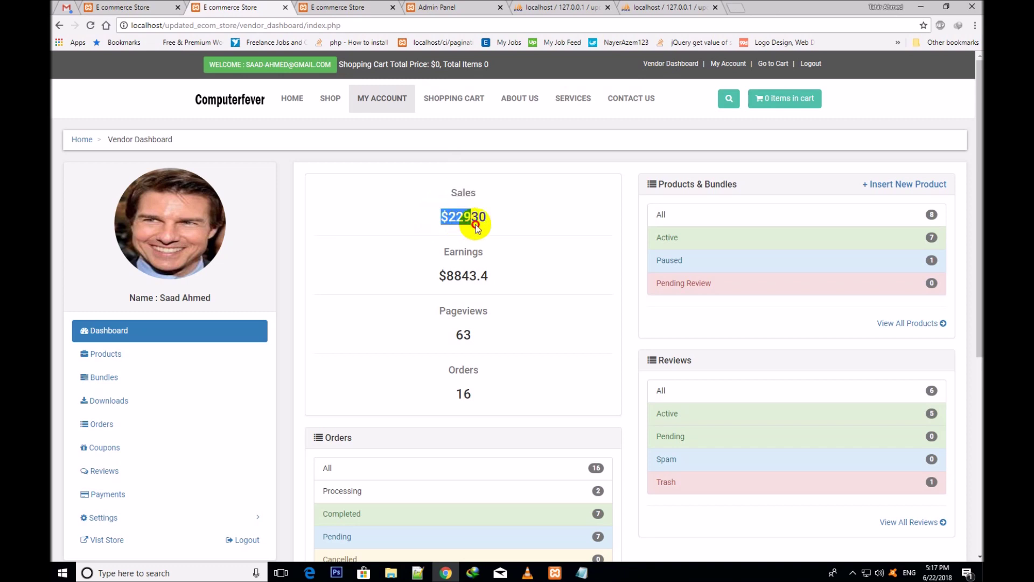
click(457, 205)
drag(456, 205, 515, 233)
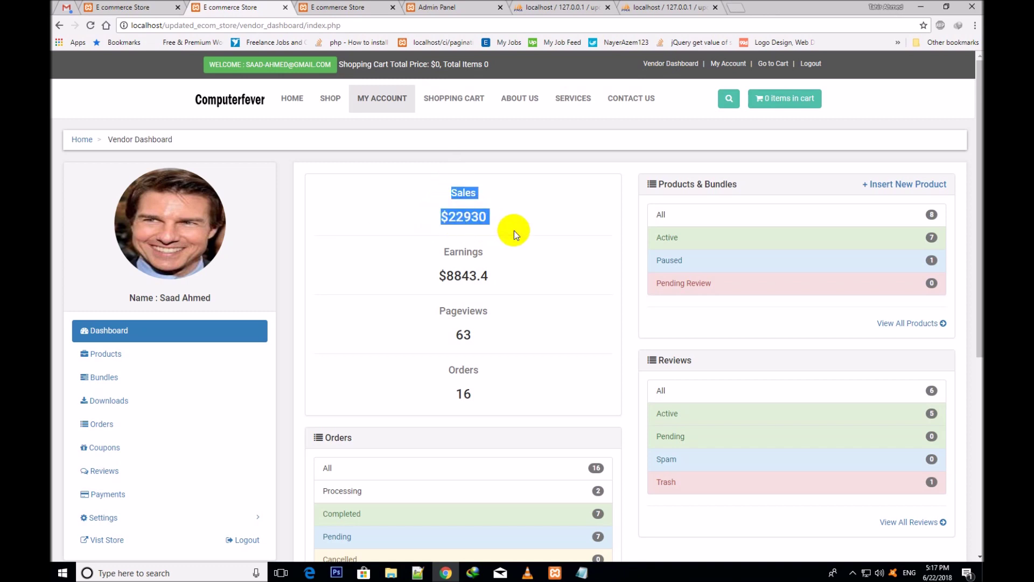
click(514, 230)
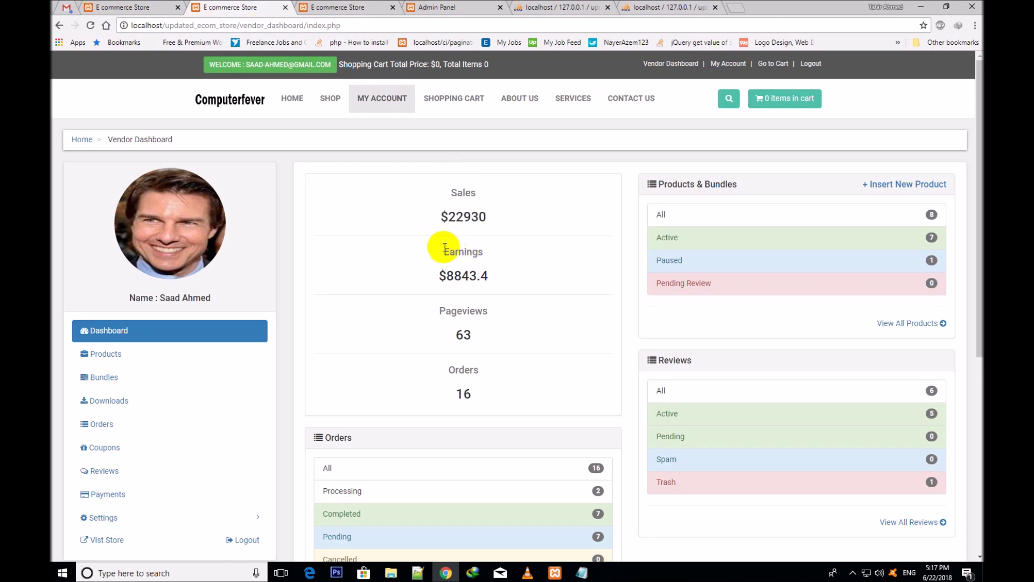
drag(443, 251, 495, 279)
click(496, 303)
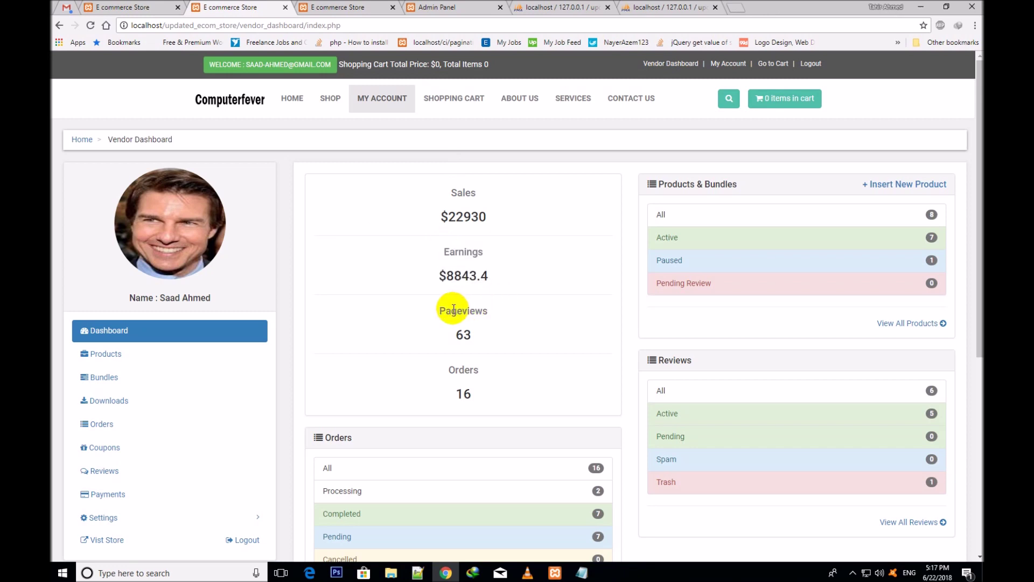
drag(434, 307, 514, 402)
click(468, 355)
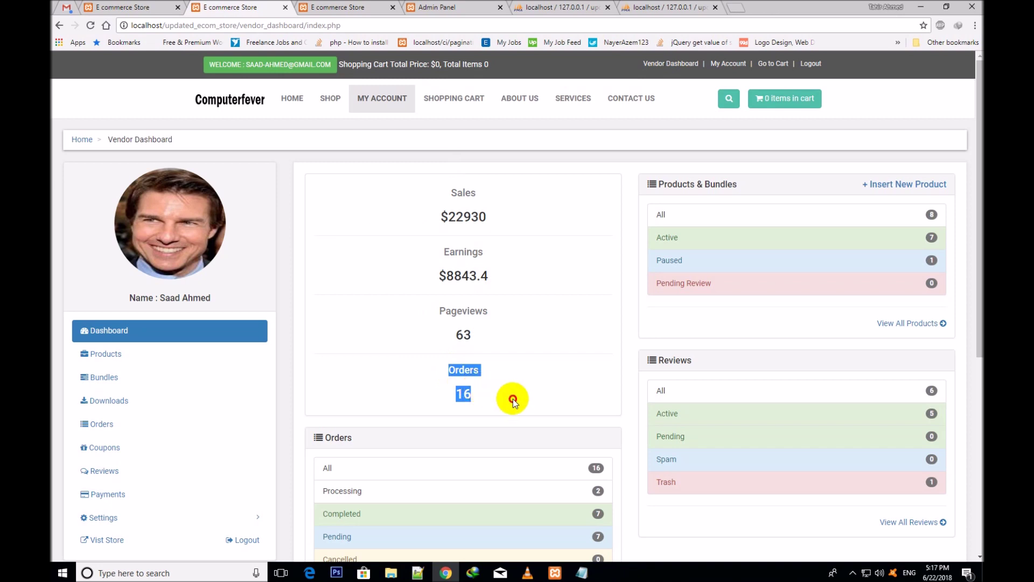
click(457, 364)
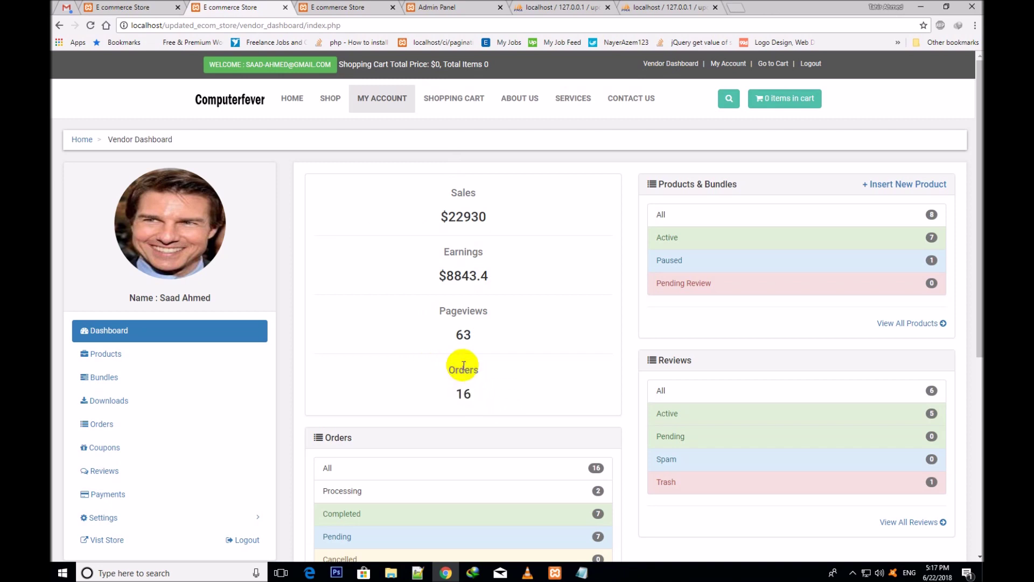
- Examine the Products & Bundles heading and its Insert New Product link without opening it
drag(738, 185, 652, 184)
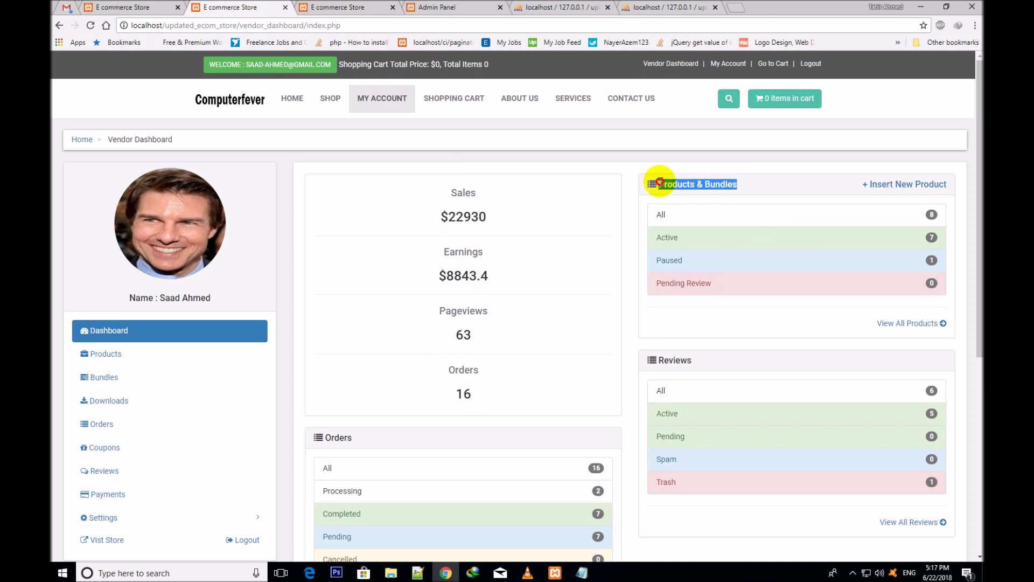
click(694, 188)
drag(858, 184, 906, 185)
click(952, 183)
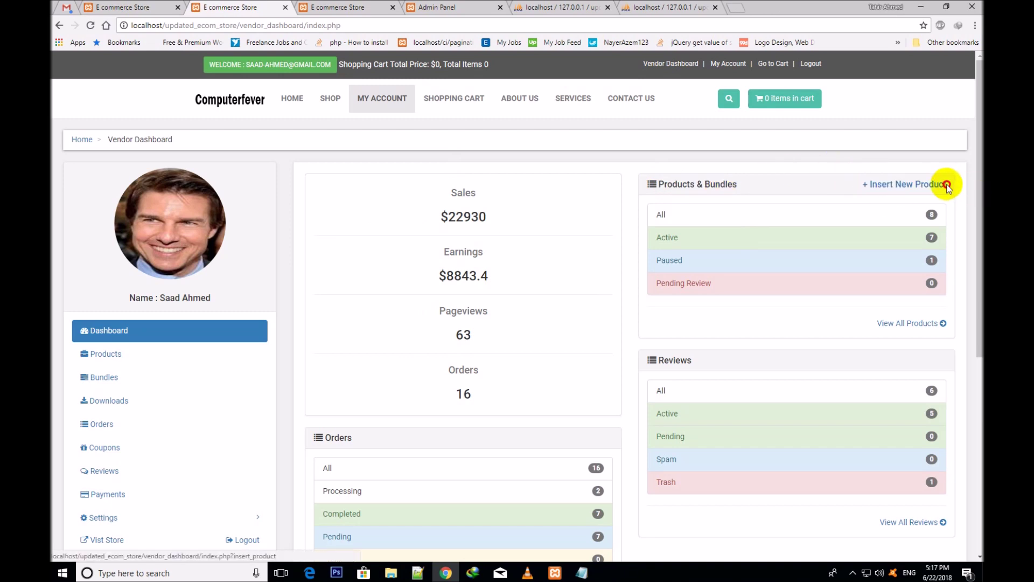
triple_click(949, 184)
click(704, 228)
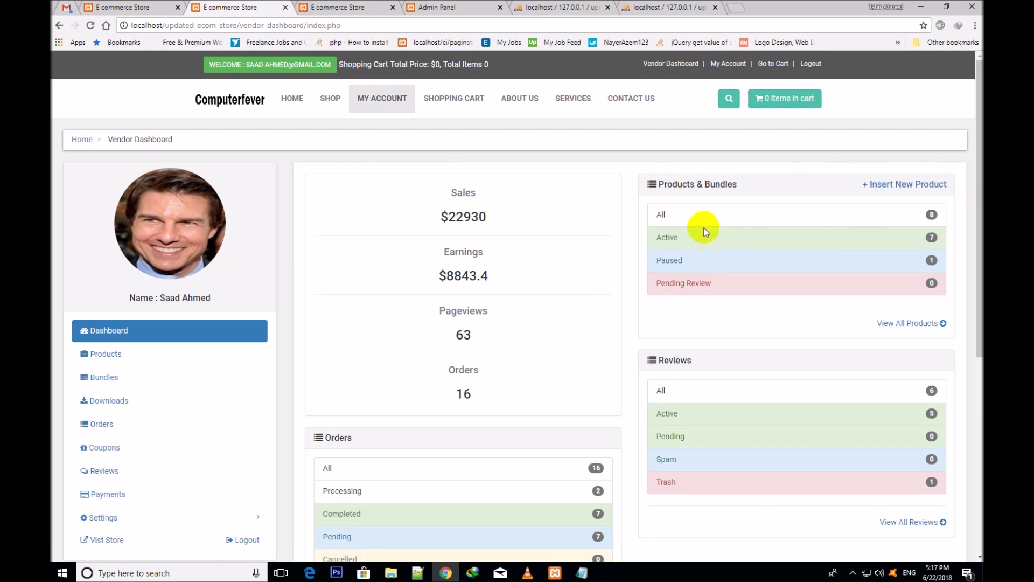
- Review the All, Active, Paused and Pending Review product counts and the View All Products link
double_click(662, 216)
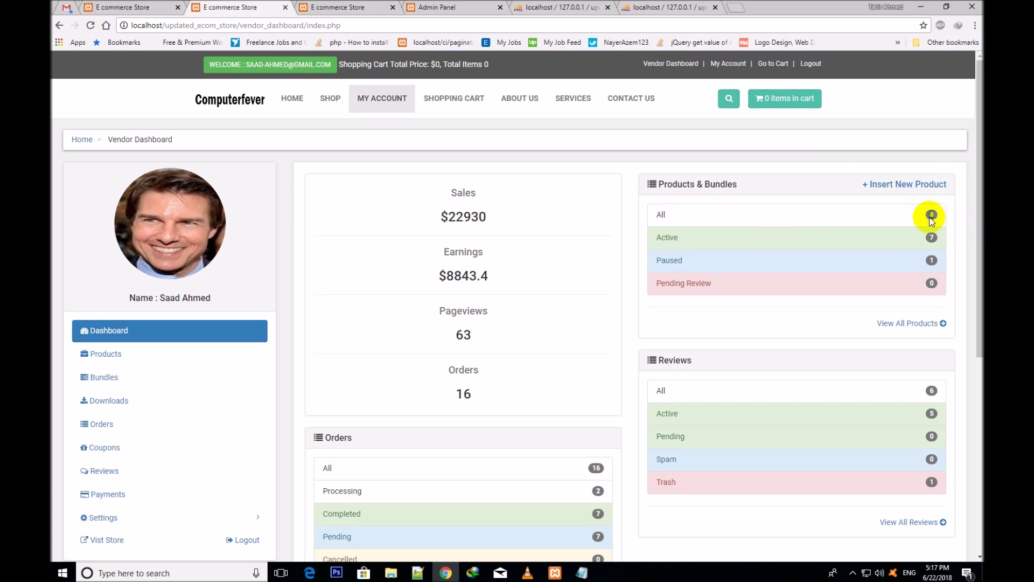
double_click(923, 241)
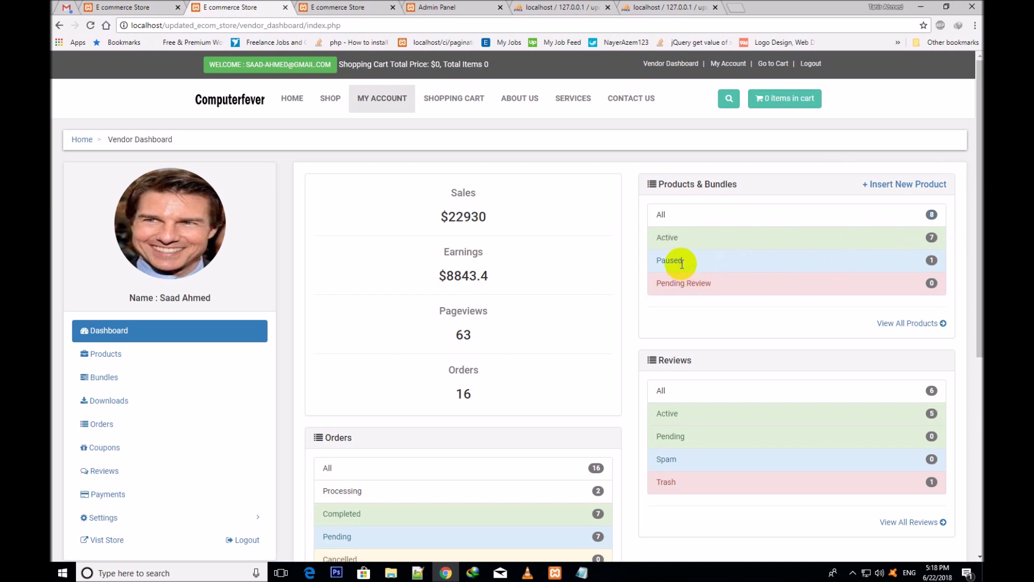
double_click(673, 261)
click(932, 266)
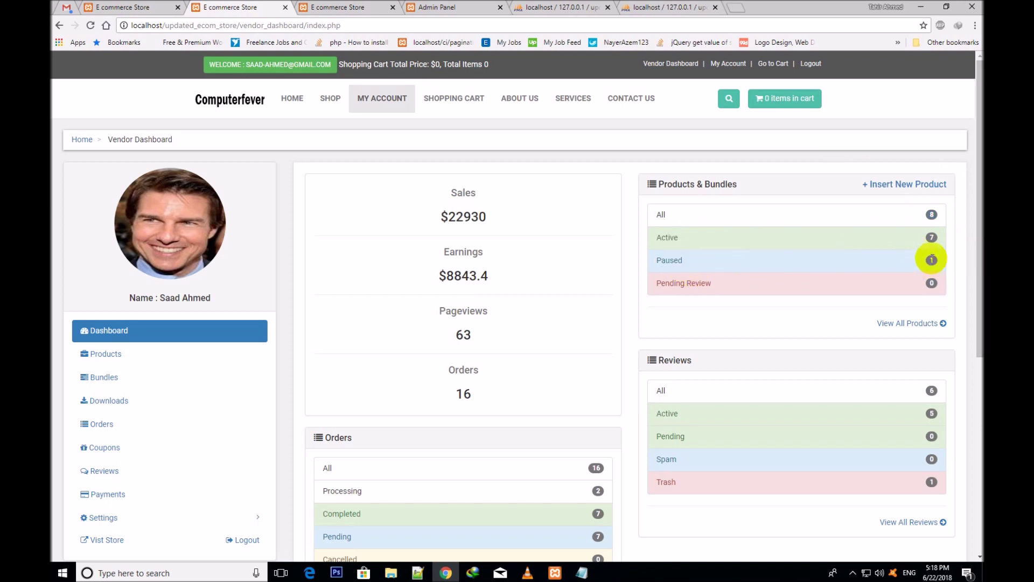
triple_click(703, 281)
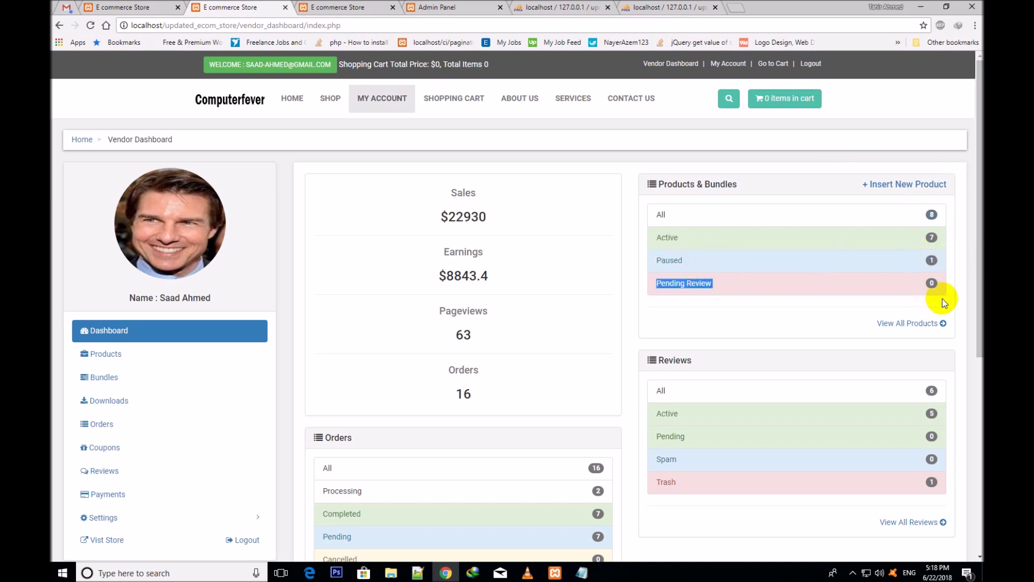
click(931, 282)
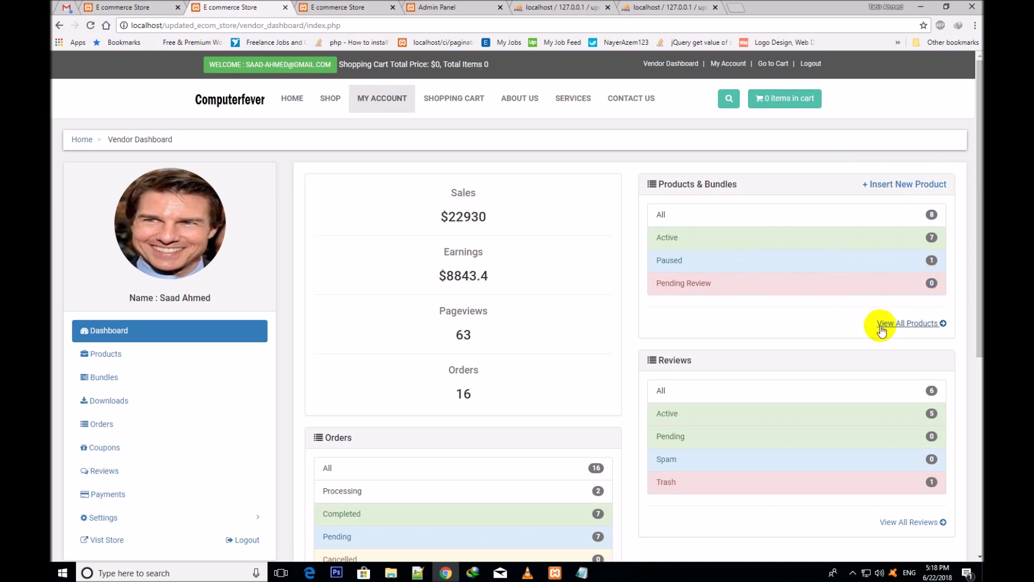
drag(876, 323, 942, 322)
click(917, 307)
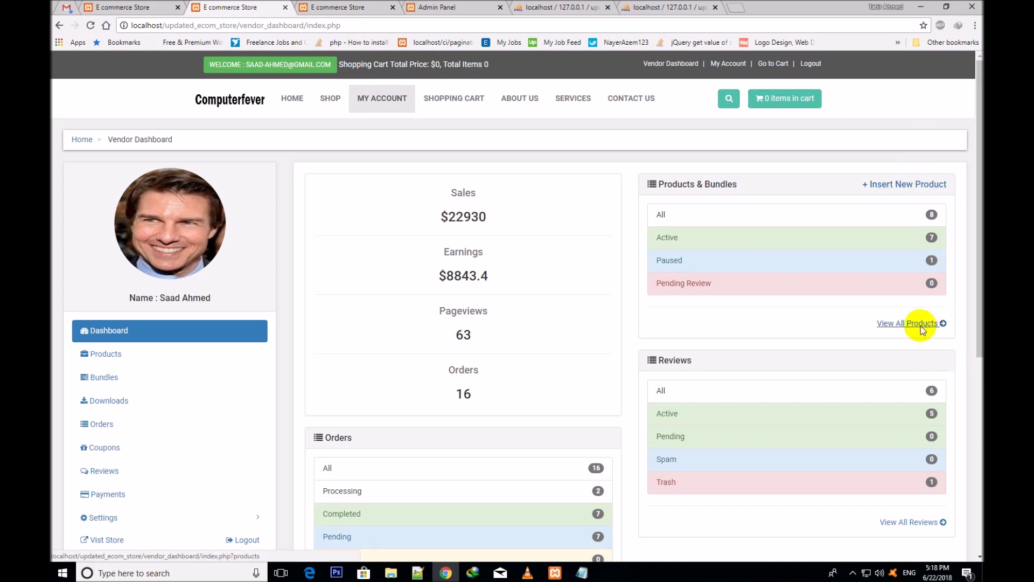
- Review the dashboard's order counts for the All, Processing, Completed, Pending, Cancelled and Refunded statuses
drag(978, 224, 978, 302)
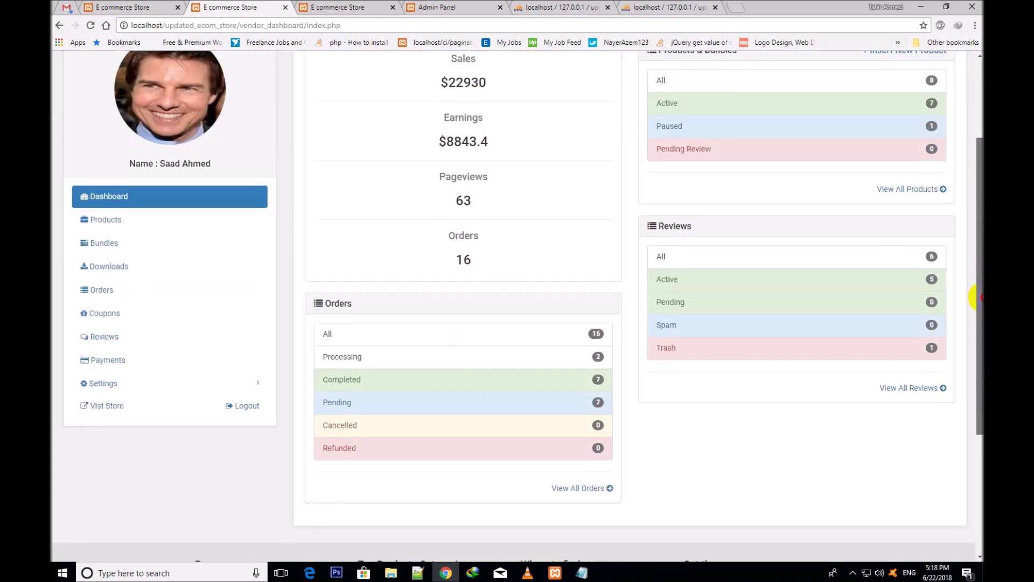
double_click(325, 332)
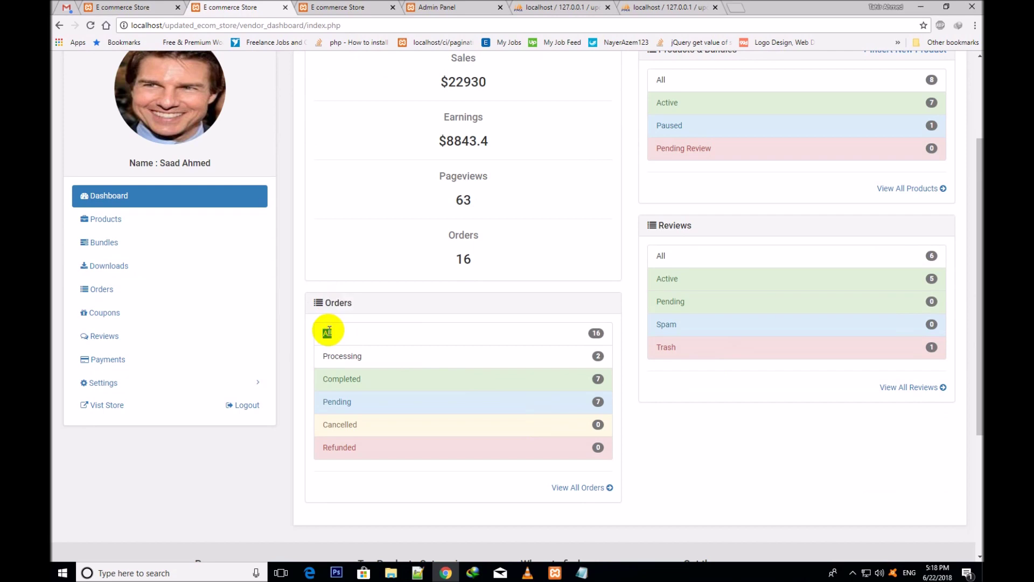
click(593, 334)
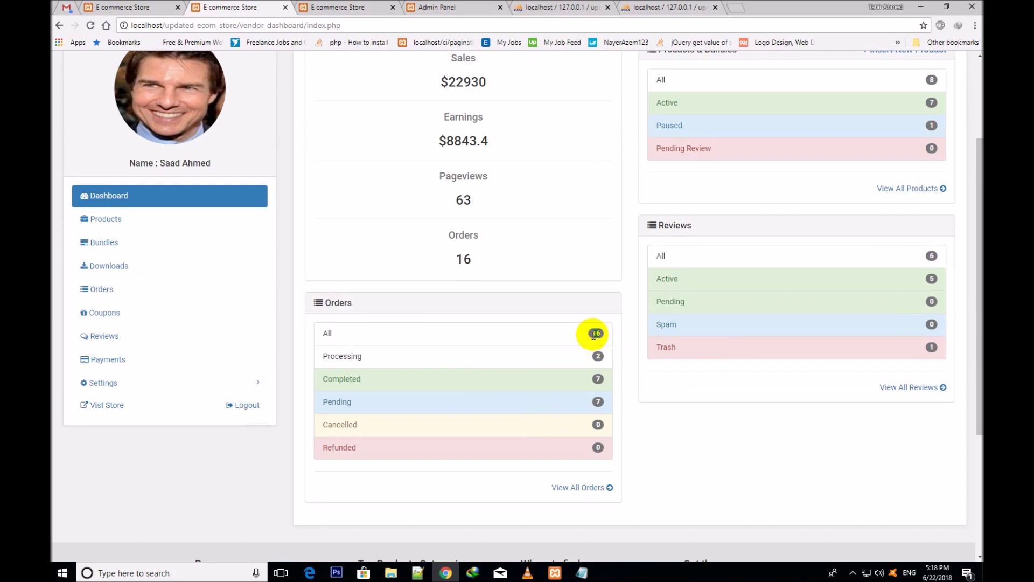
double_click(339, 356)
double_click(341, 379)
click(338, 411)
double_click(339, 424)
double_click(339, 448)
click(597, 356)
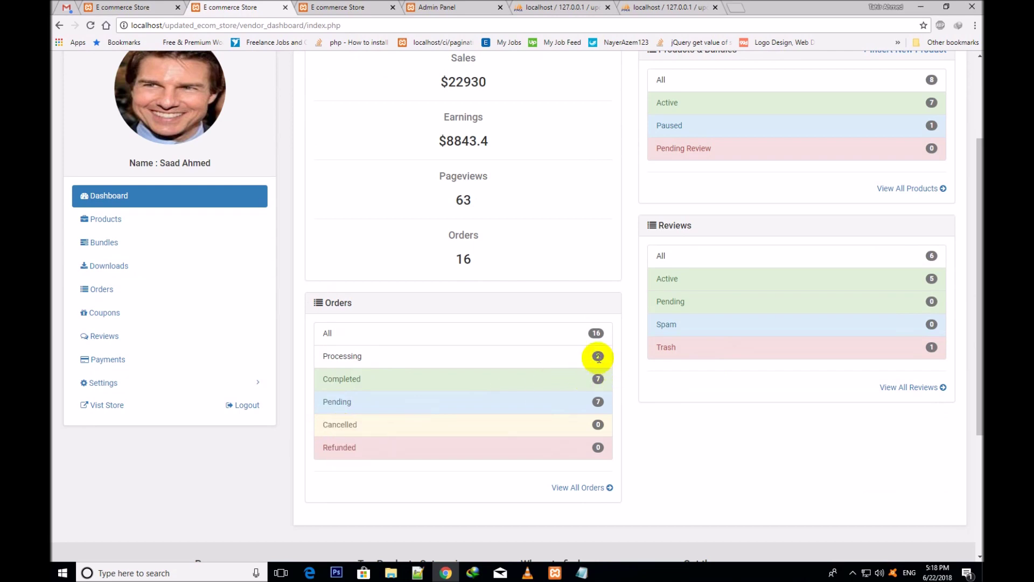
click(598, 379)
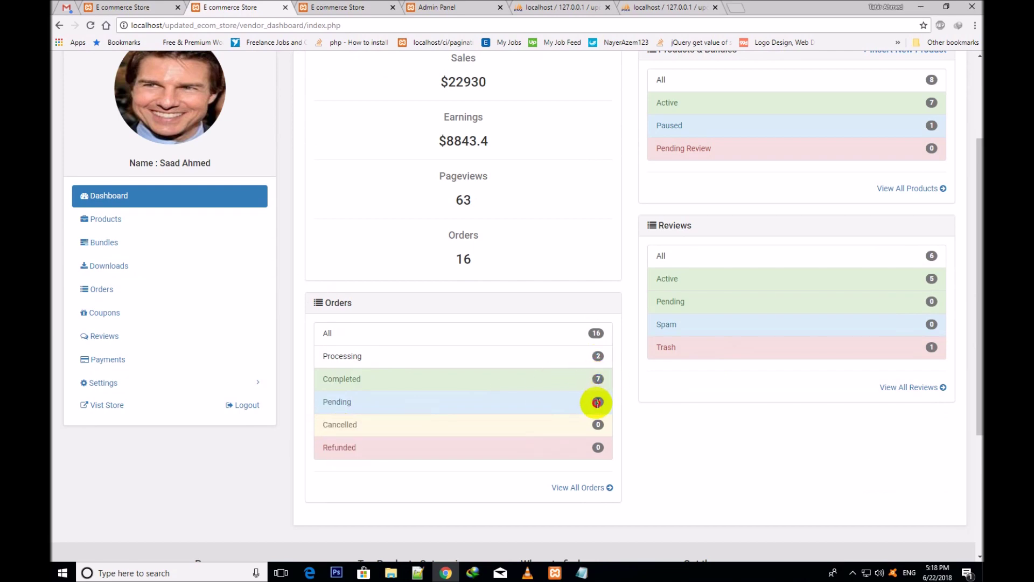
click(598, 402)
click(599, 425)
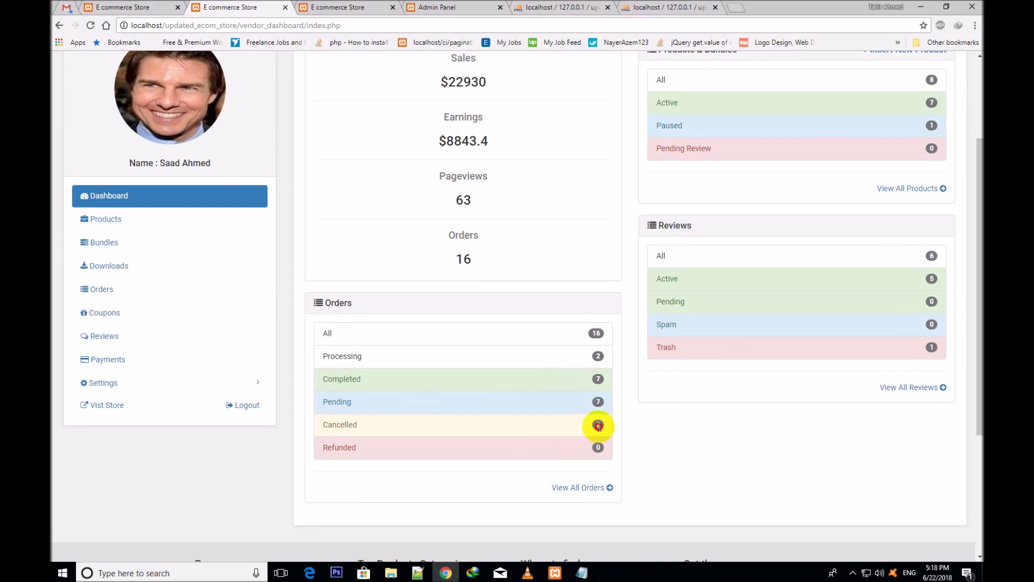
click(598, 447)
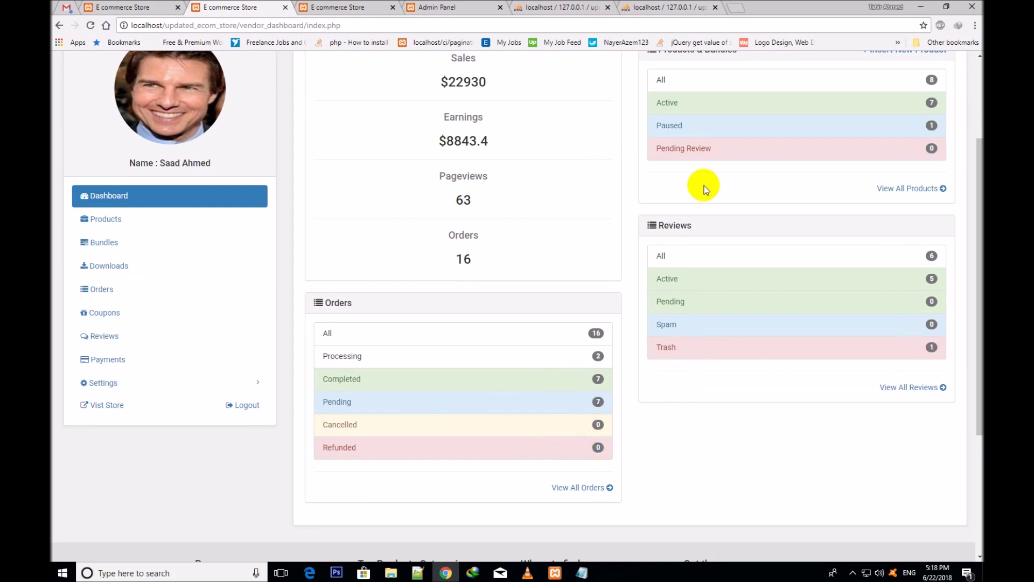
- Review the dashboard's review counts, including the All, Active and Trash entries
scroll(731, 257, up, 2)
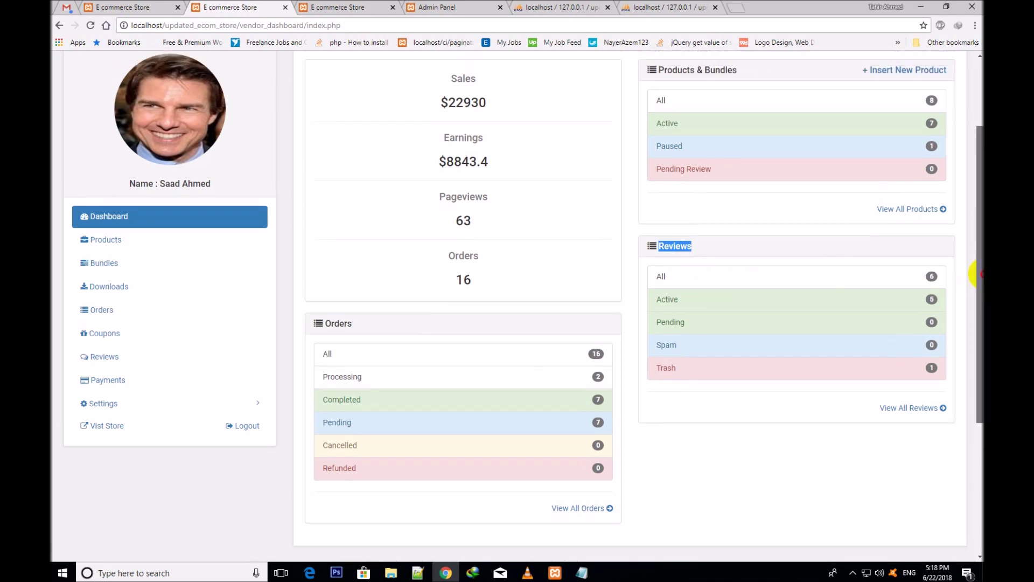
click(813, 355)
click(664, 335)
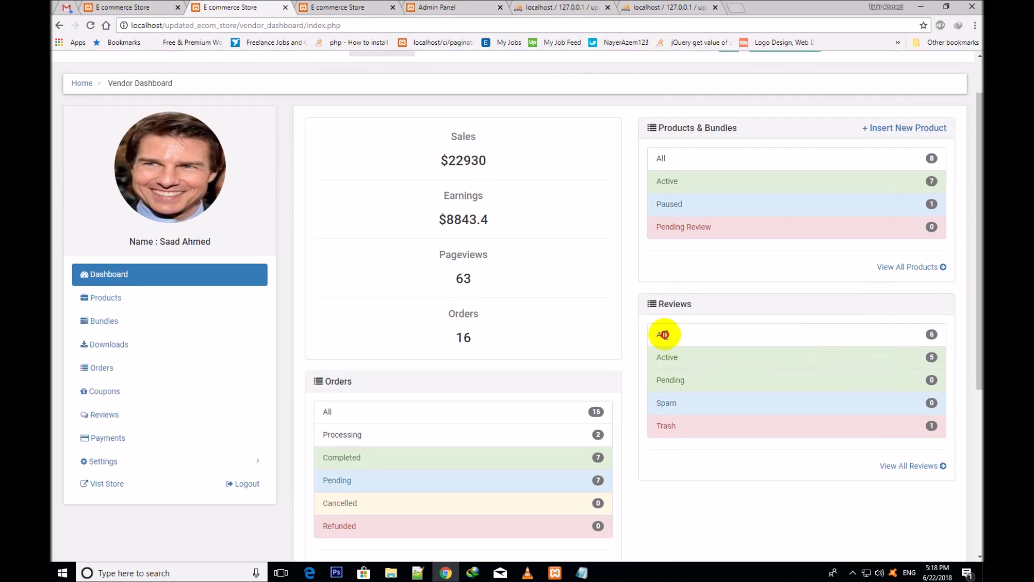
double_click(663, 335)
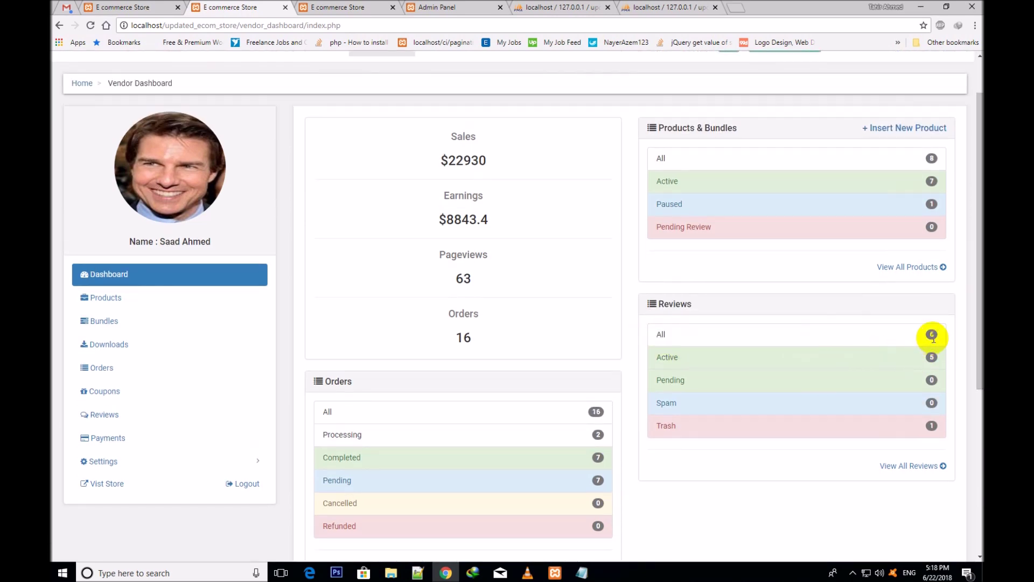
double_click(667, 357)
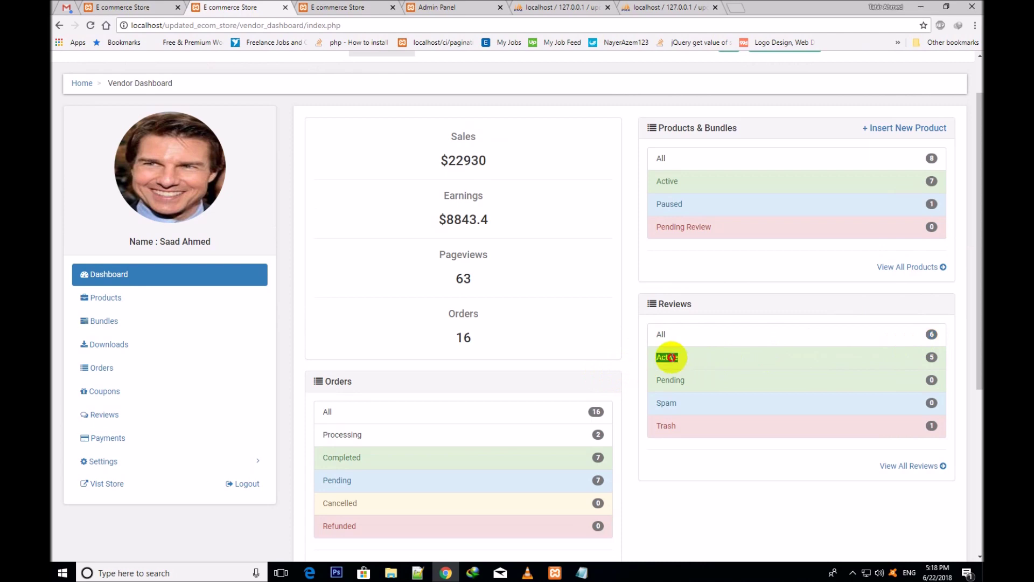
click(931, 358)
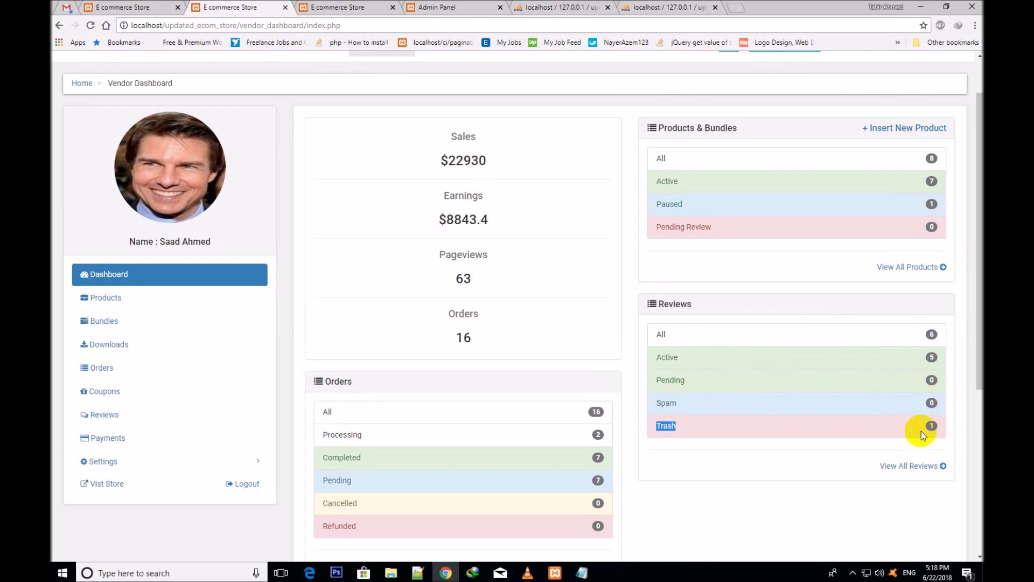
click(932, 426)
- Open the vendor's Products page and examine the View Products section
click(127, 313)
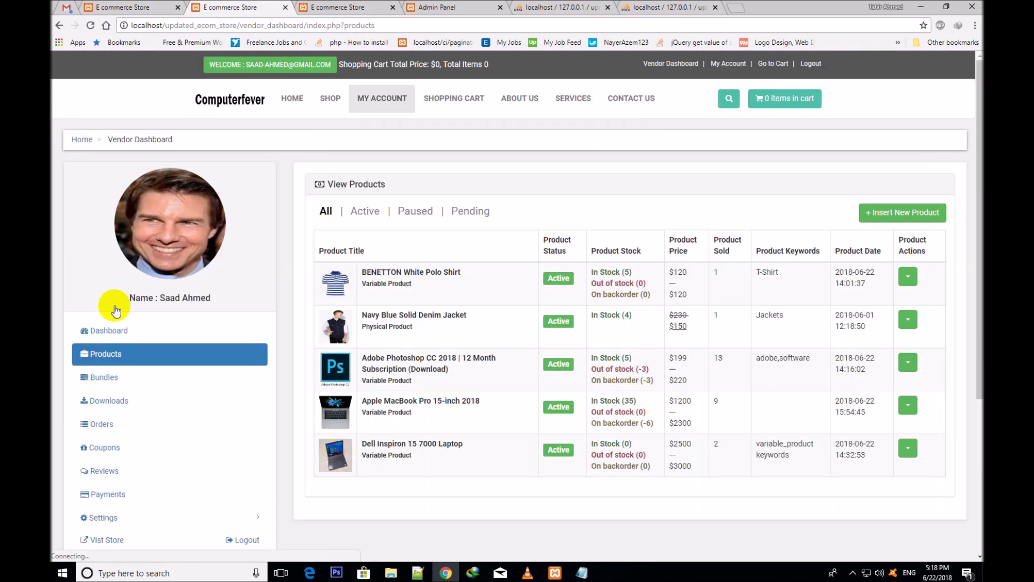
triple_click(364, 185)
click(296, 216)
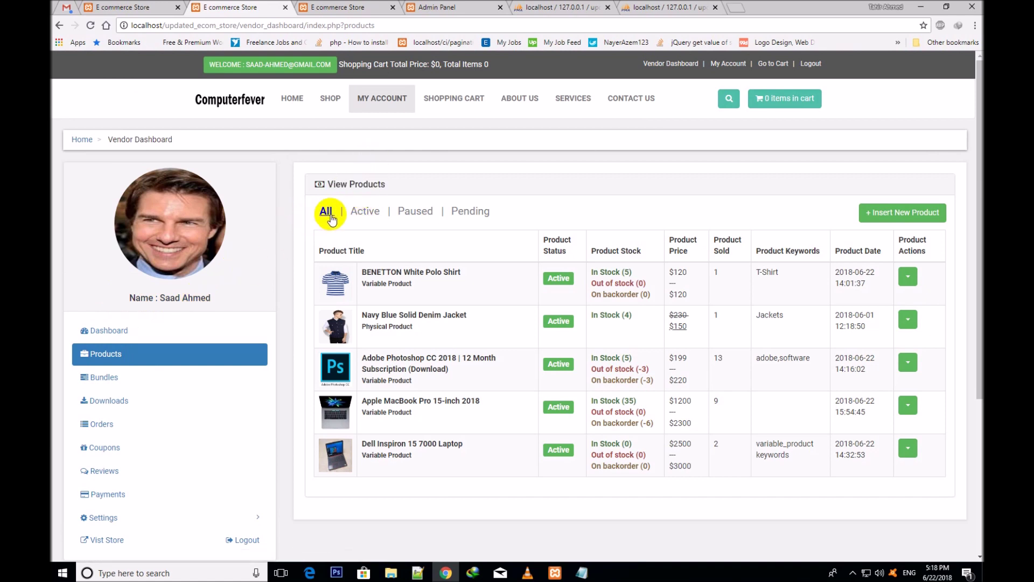
- Compare the Active and All product lists and pause the BENETTON White Polo Shirt
click(363, 211)
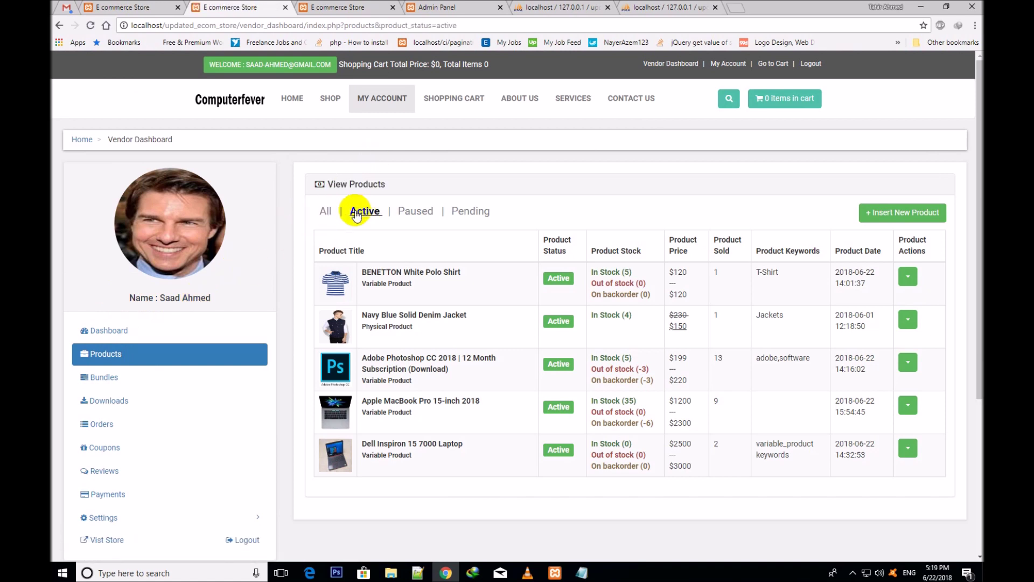
click(326, 213)
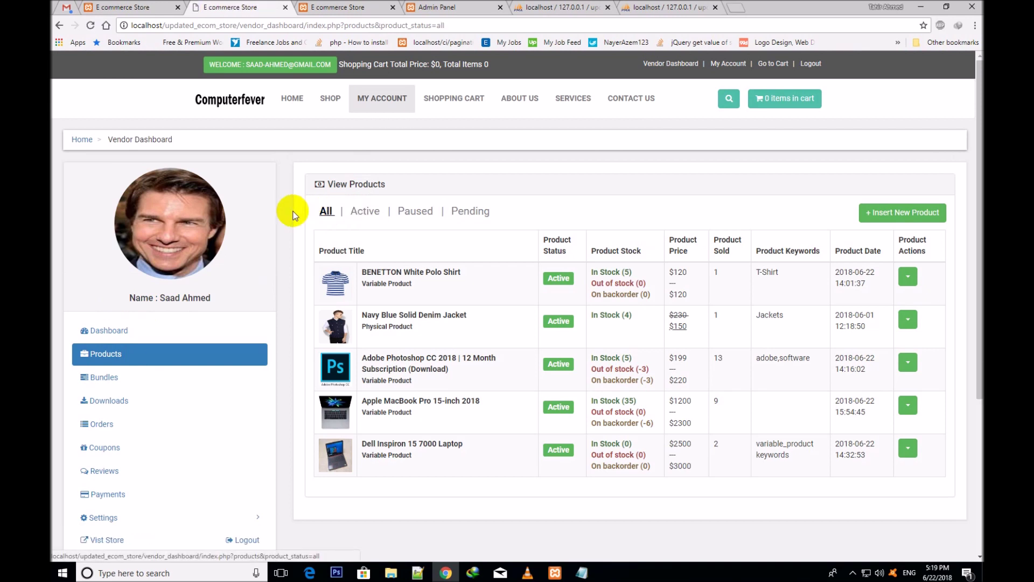
click(907, 276)
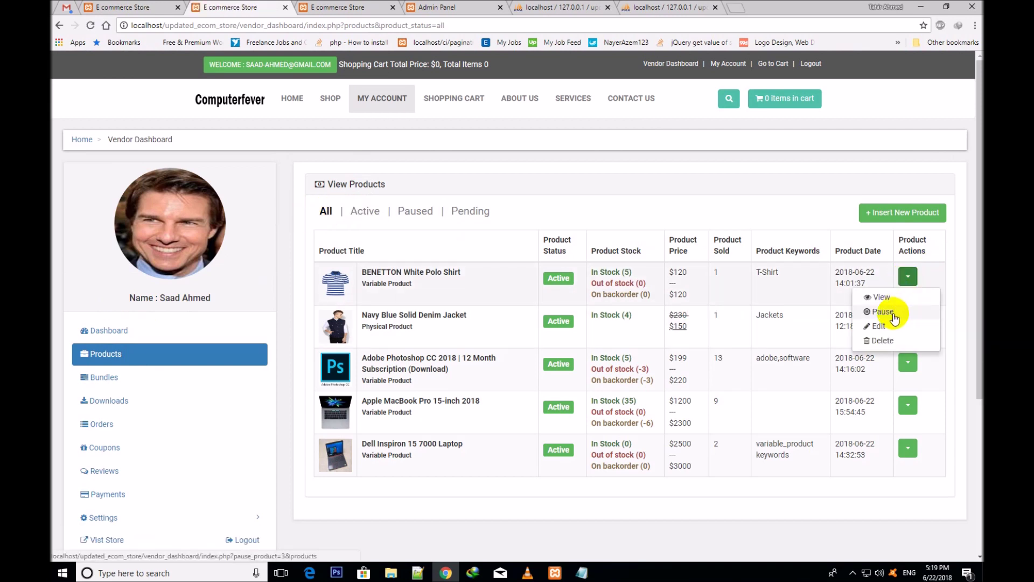
click(881, 312)
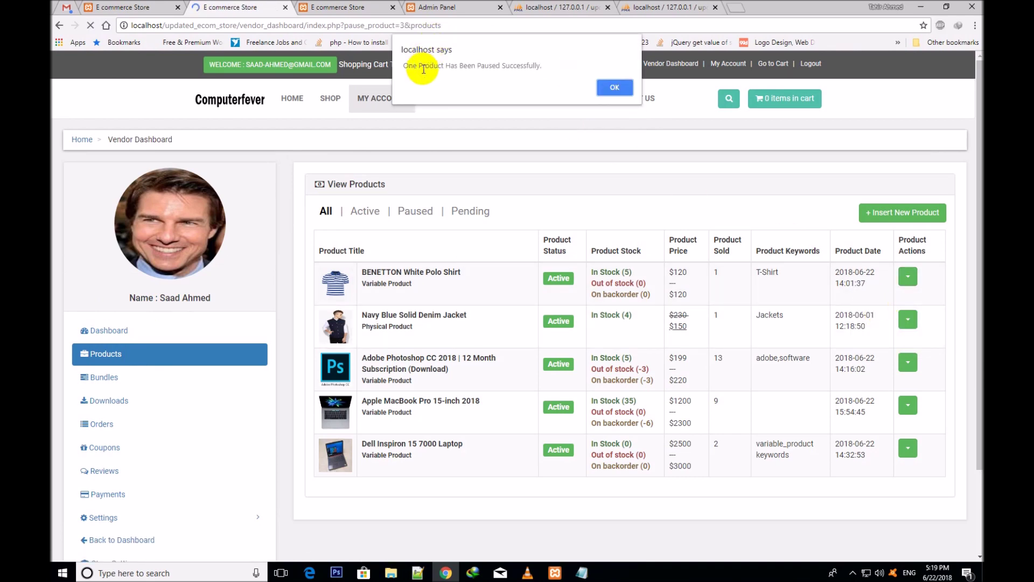
triple_click(424, 66)
click(615, 87)
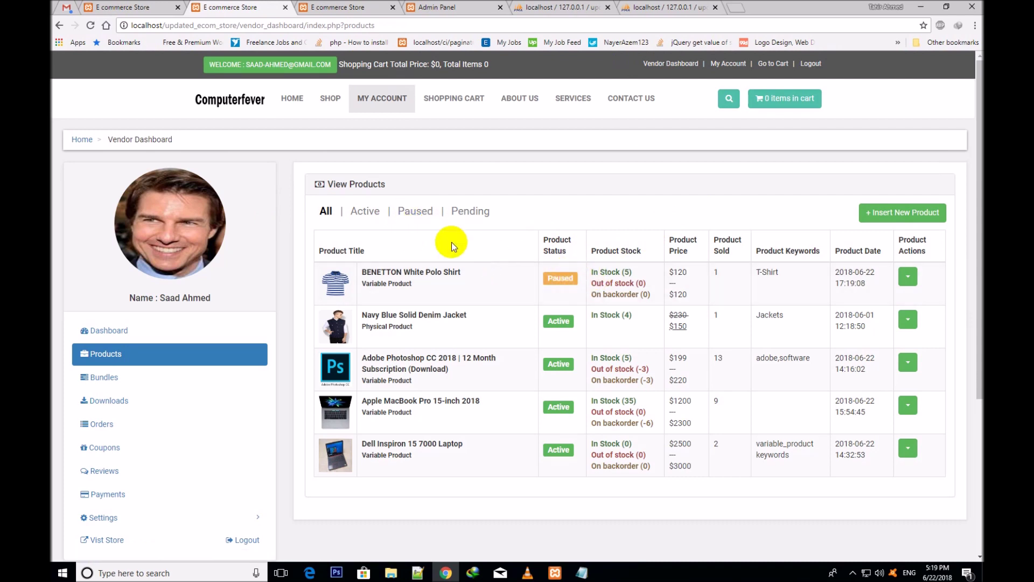
- Filter the vendor's products to Paused, check the listed shirt, and return to the All list
click(414, 215)
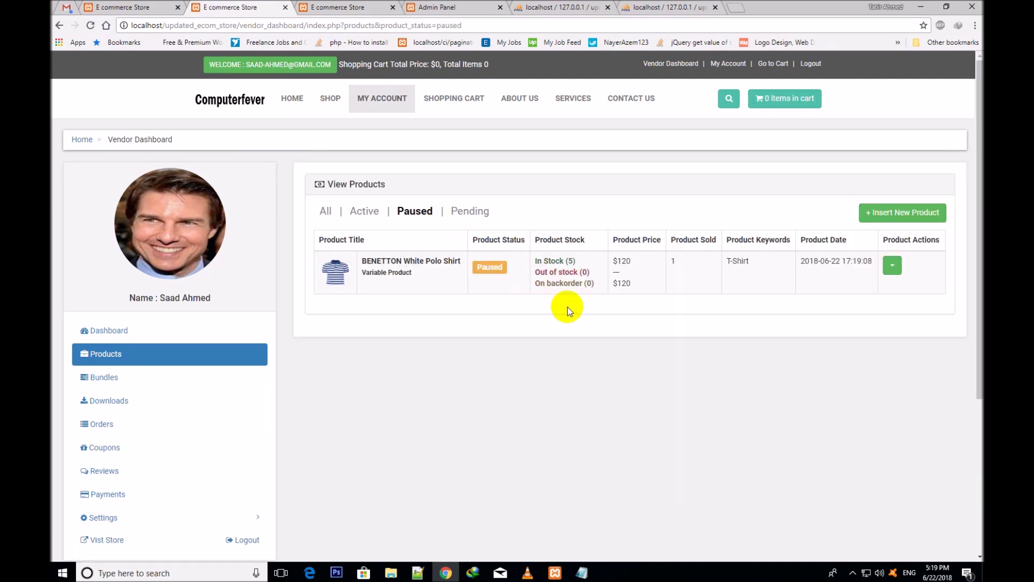
drag(493, 276, 404, 289)
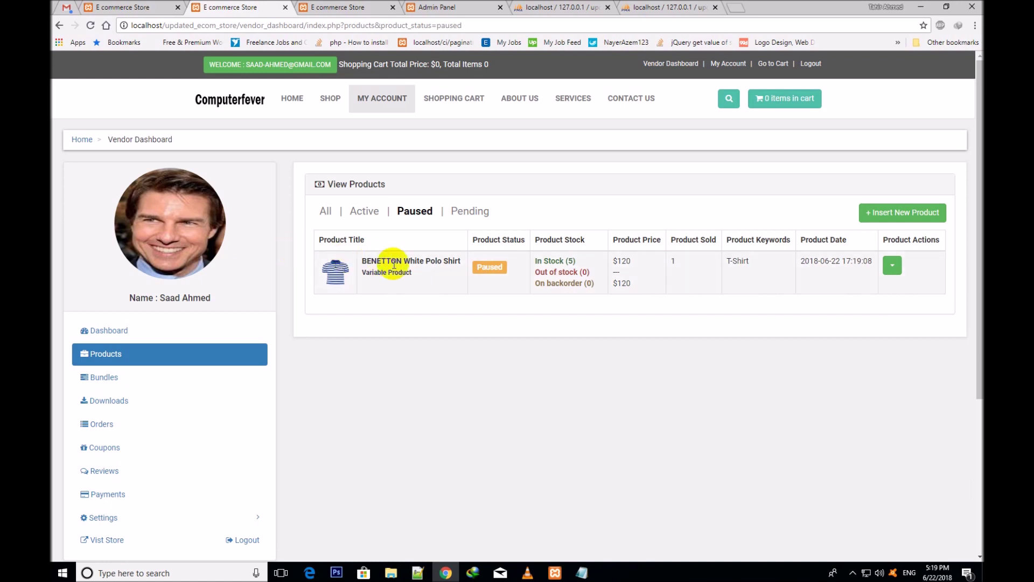
click(326, 213)
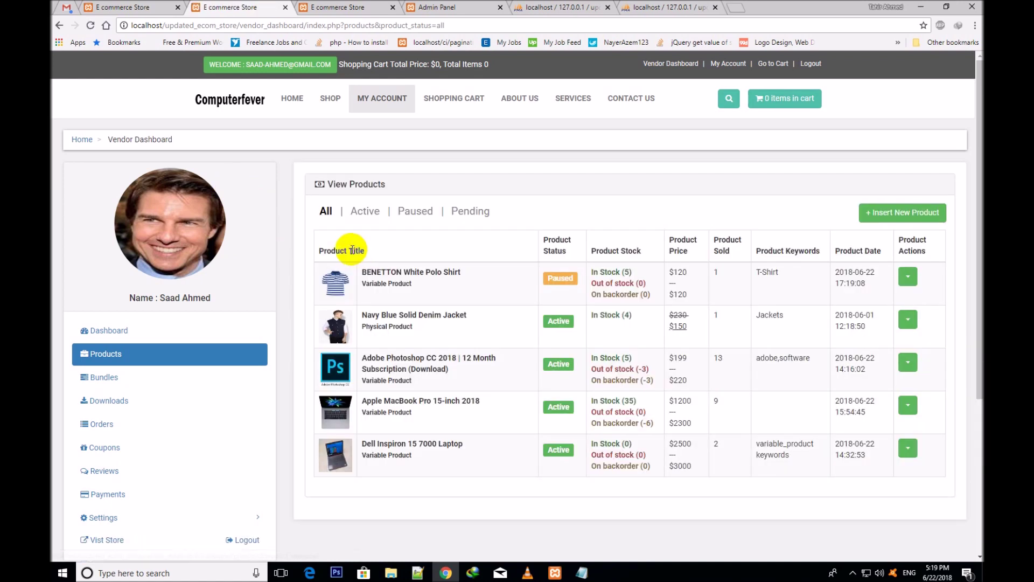
- View the BENETTON White Polo Shirt's store page from its product actions and return to the vendor's product list
click(908, 277)
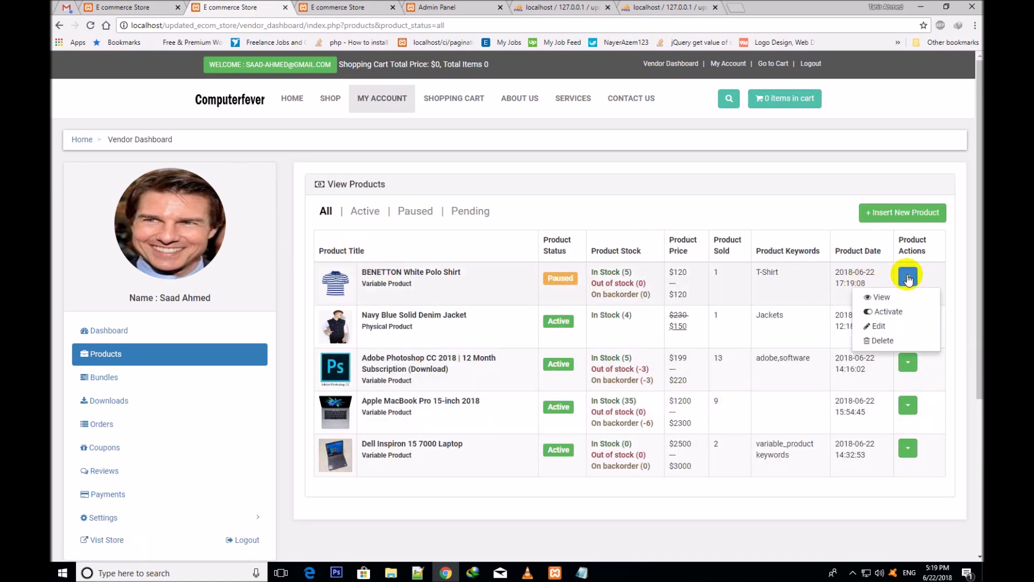
click(877, 297)
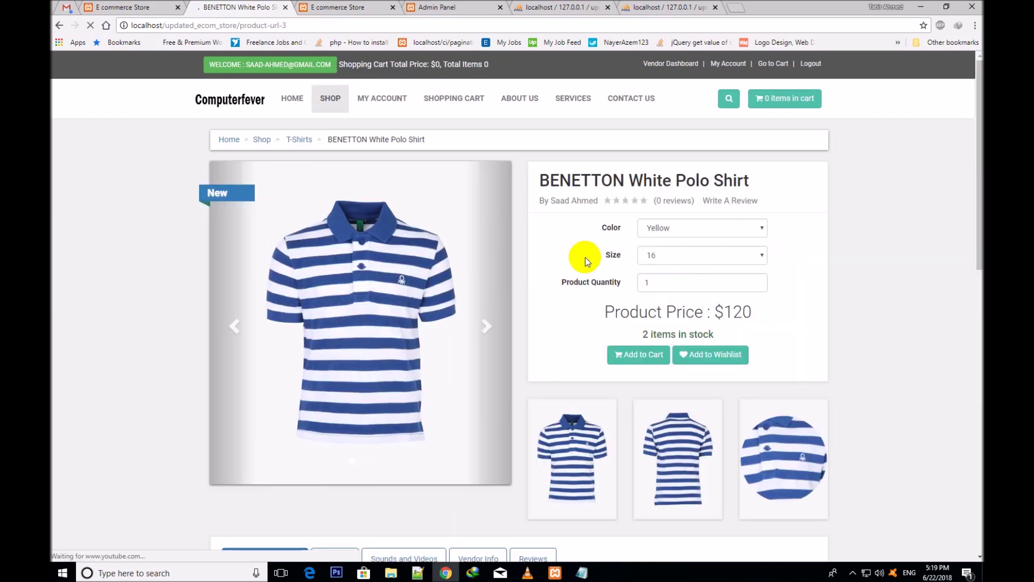
triple_click(637, 176)
click(603, 175)
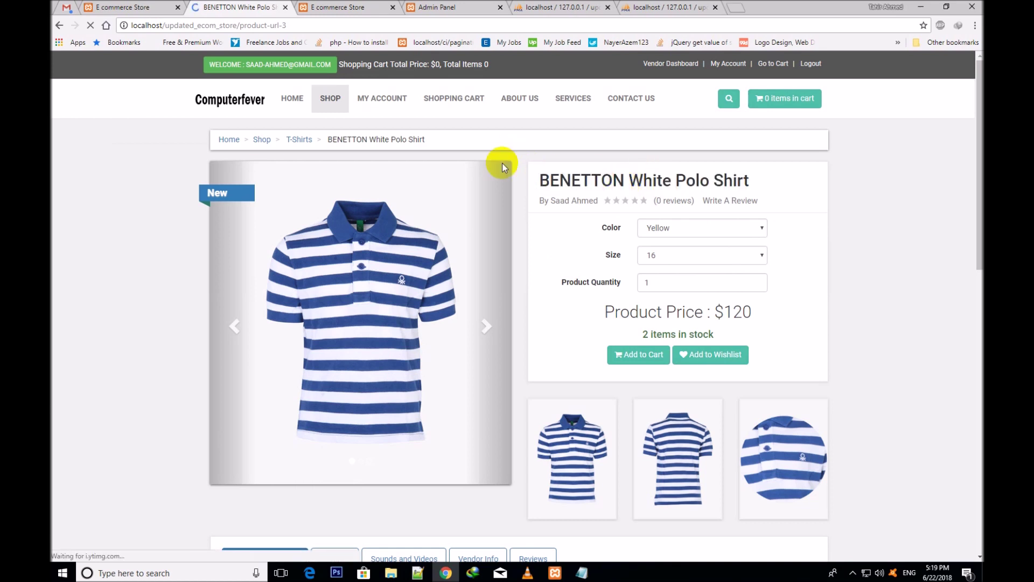
click(60, 25)
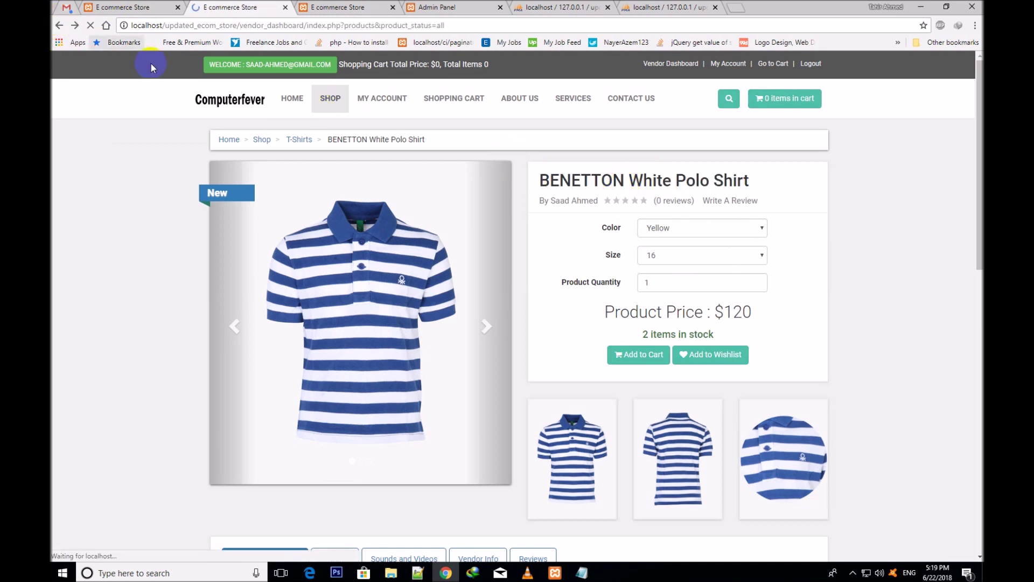
- Reactivate the BENETTON White Polo Shirt and check its available product actions, including Delete
click(907, 277)
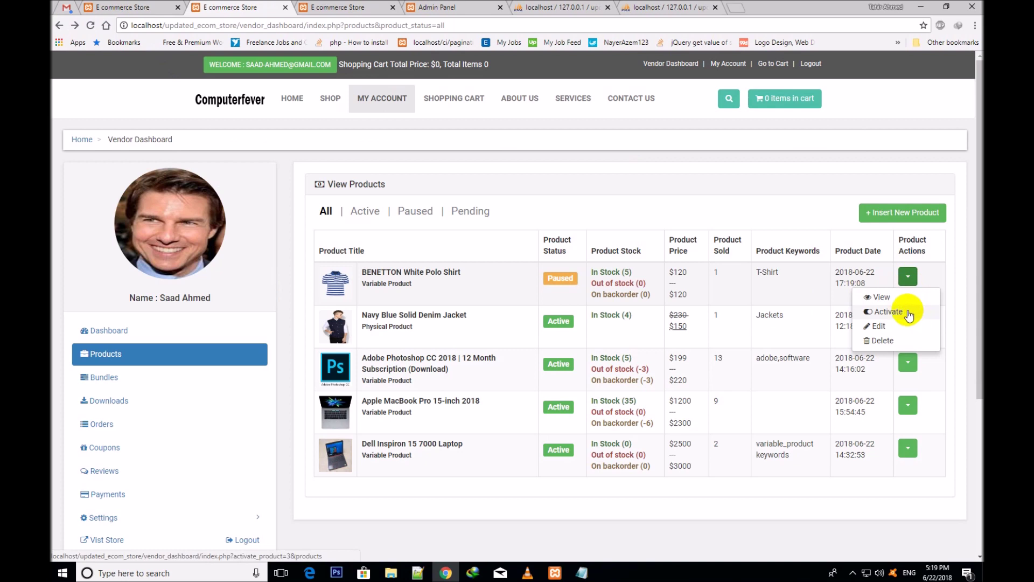
click(883, 313)
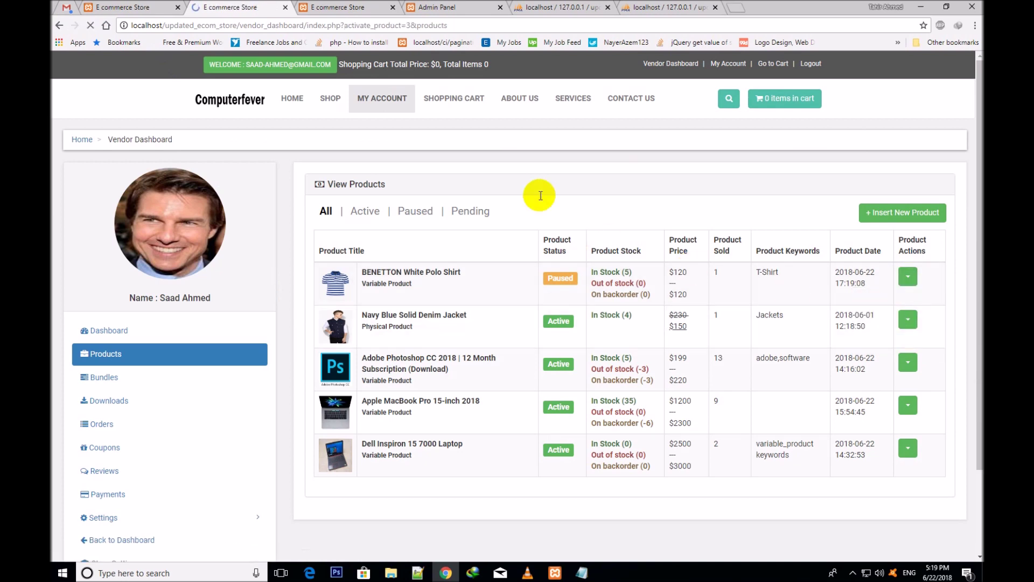
triple_click(445, 68)
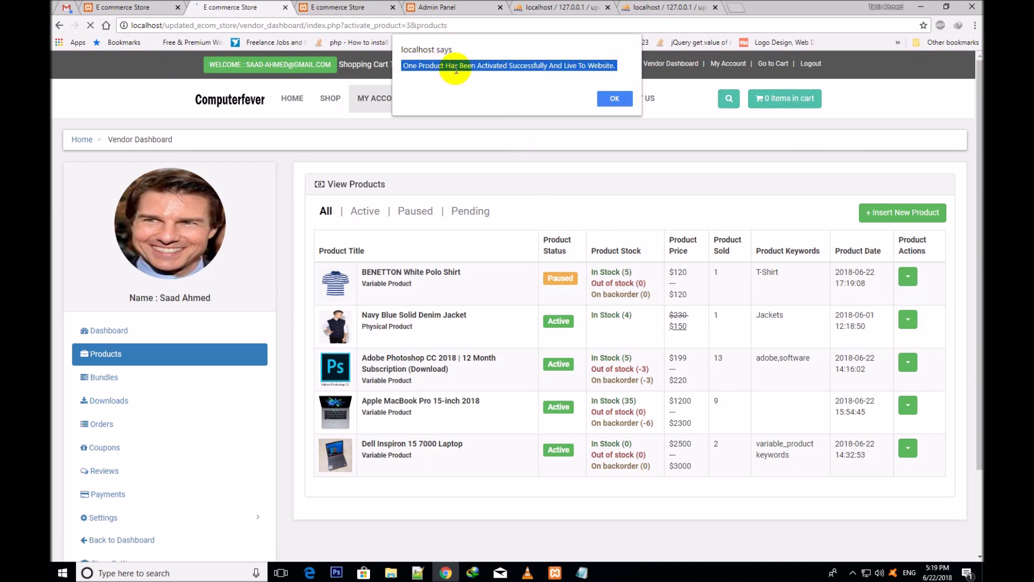
click(614, 98)
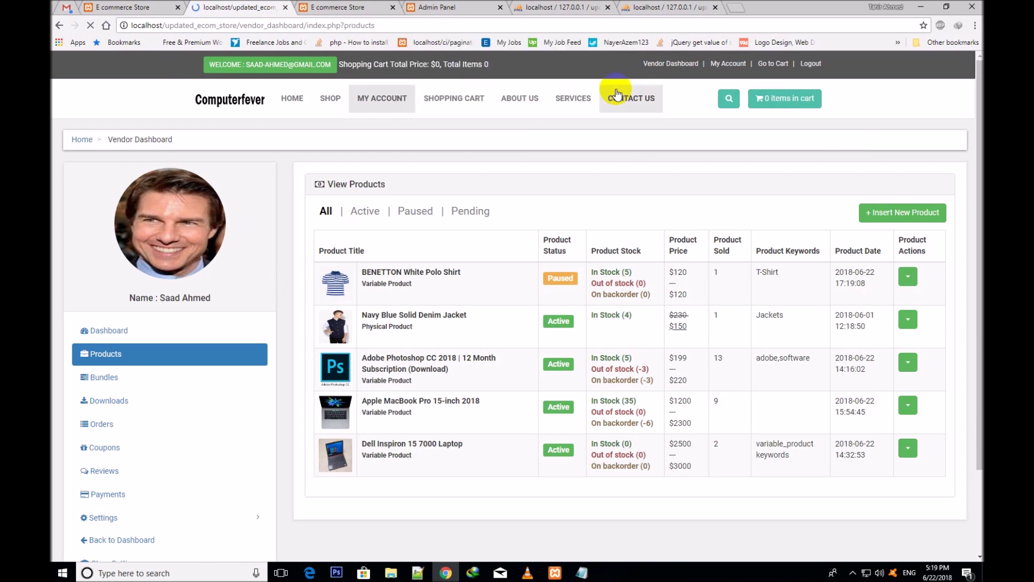
click(908, 276)
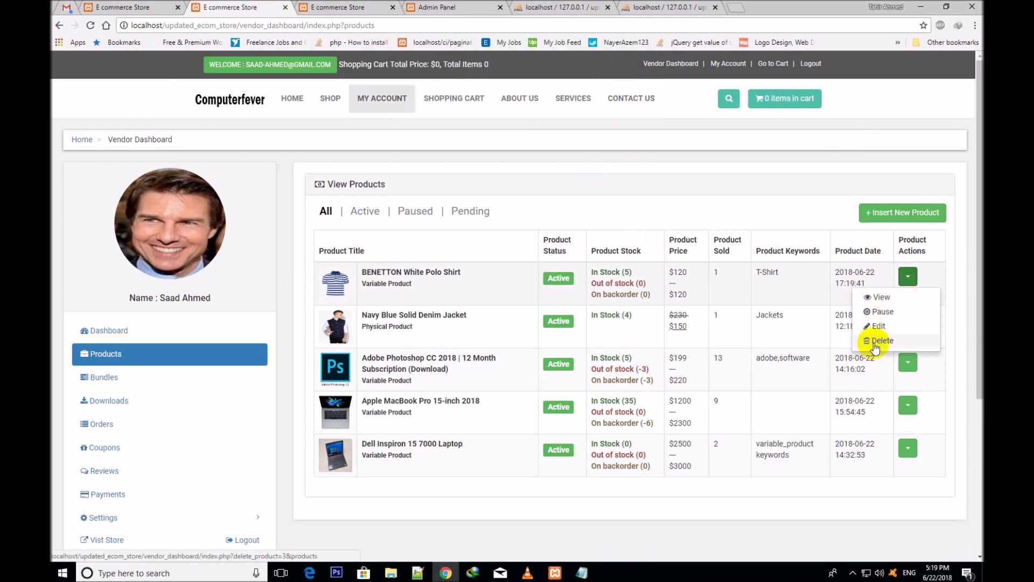
click(752, 317)
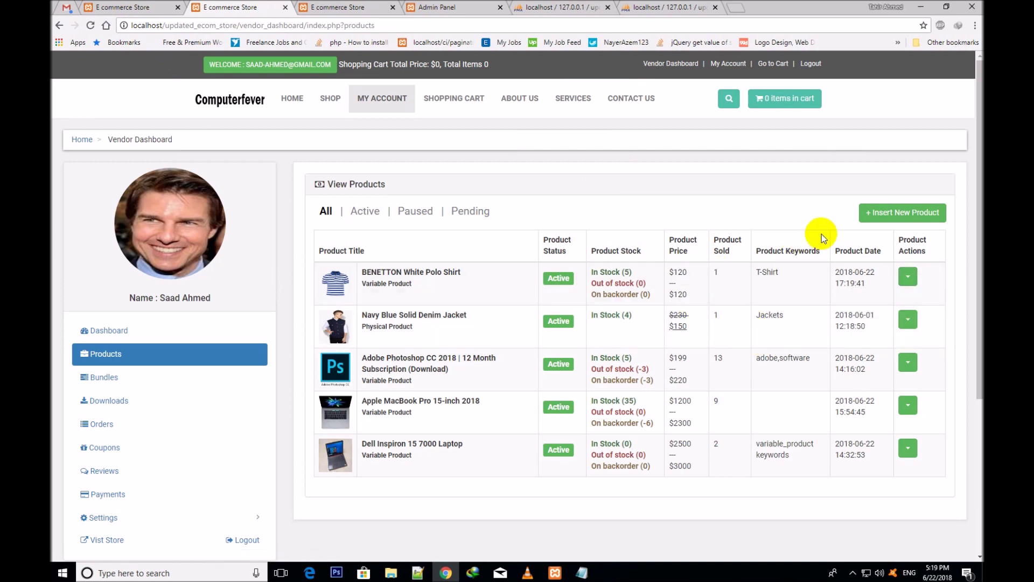
- Open the Insert New Product form from the vendor's product list and examine its heading
click(877, 217)
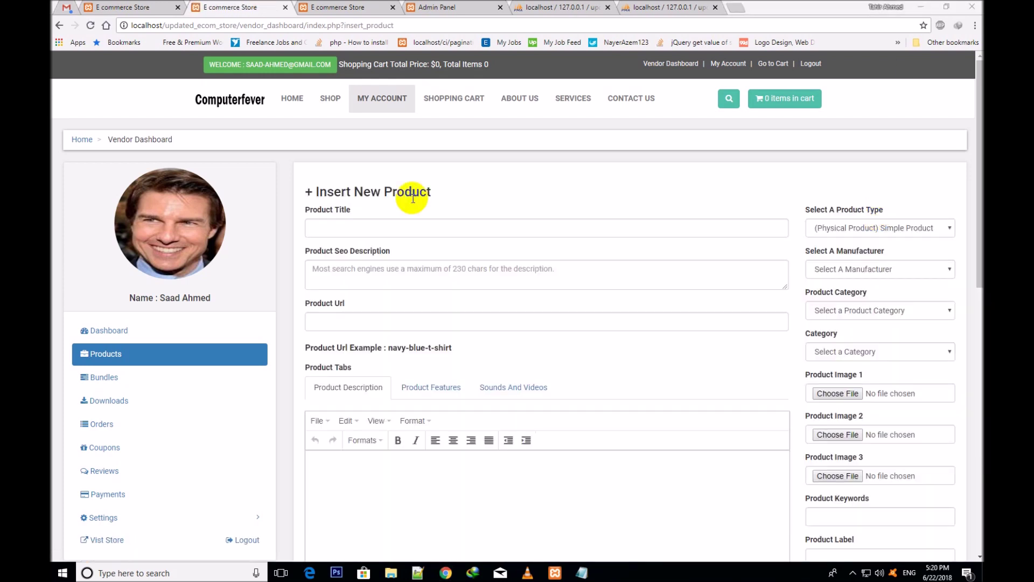
triple_click(412, 193)
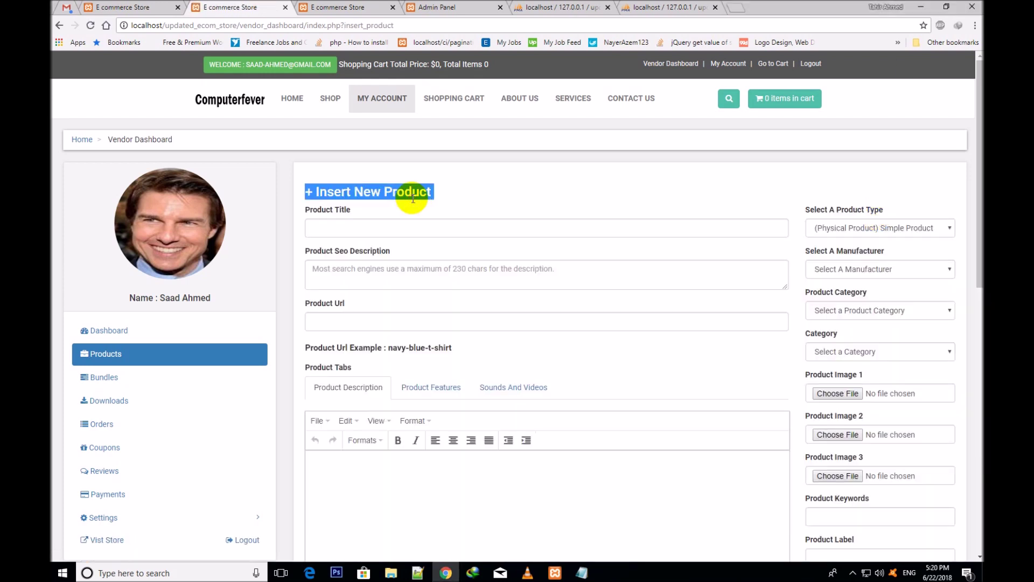
click(413, 199)
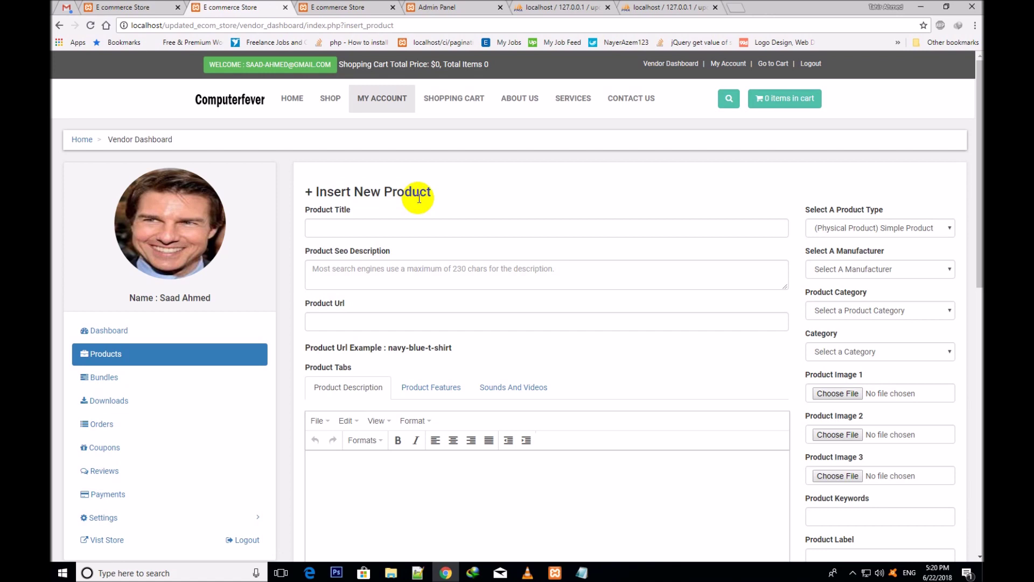